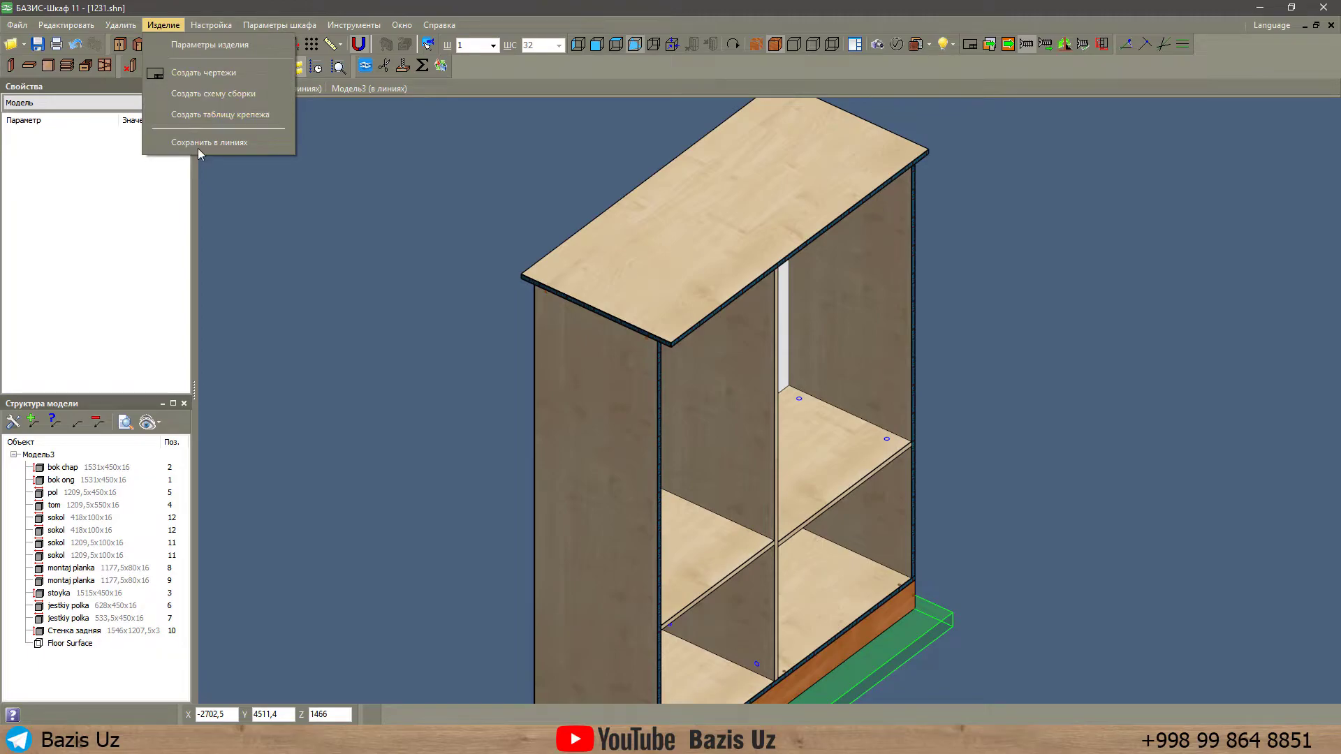
# Generate a line drawing of the cabinet with positions shown as circled text with leaders ("текст в окружности с выноской").
pyautogui.click(643, 366)
pyautogui.click(715, 467)
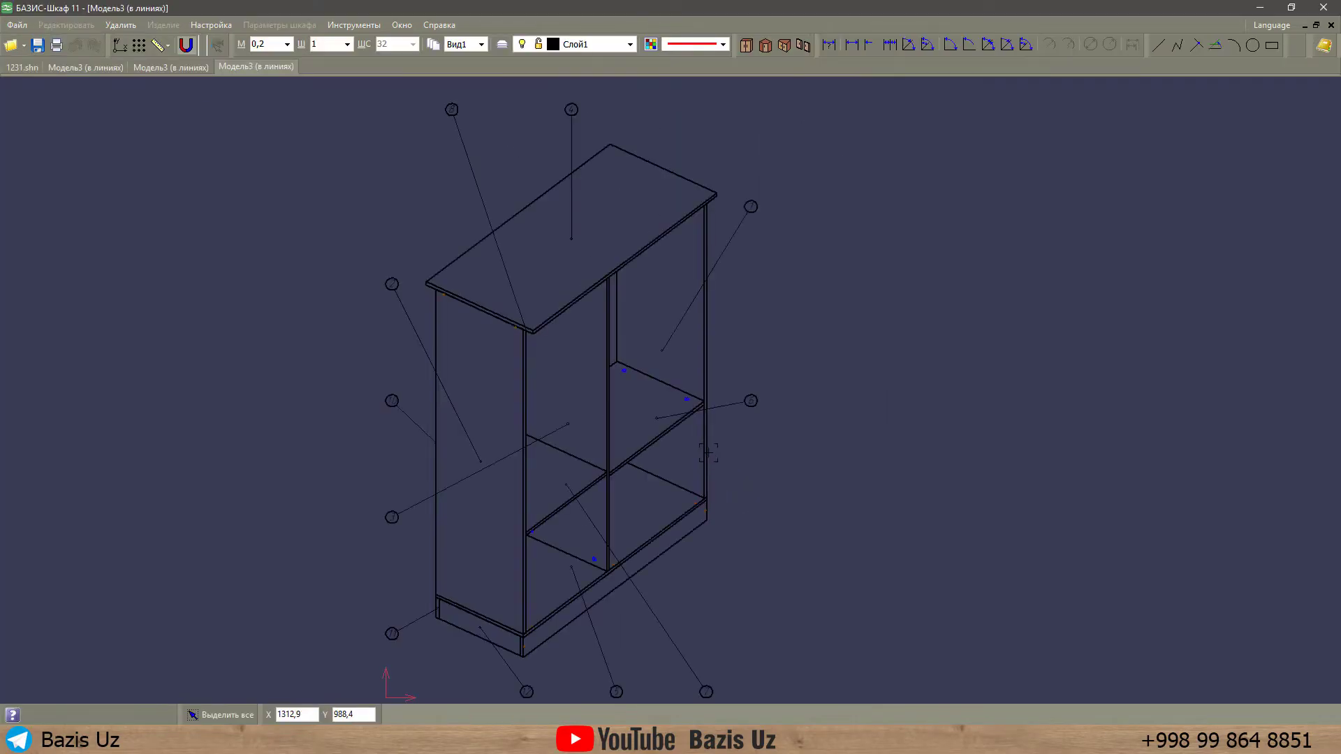
pyautogui.scroll(5, 459, 443)
pyautogui.scroll(-3, 570, 451)
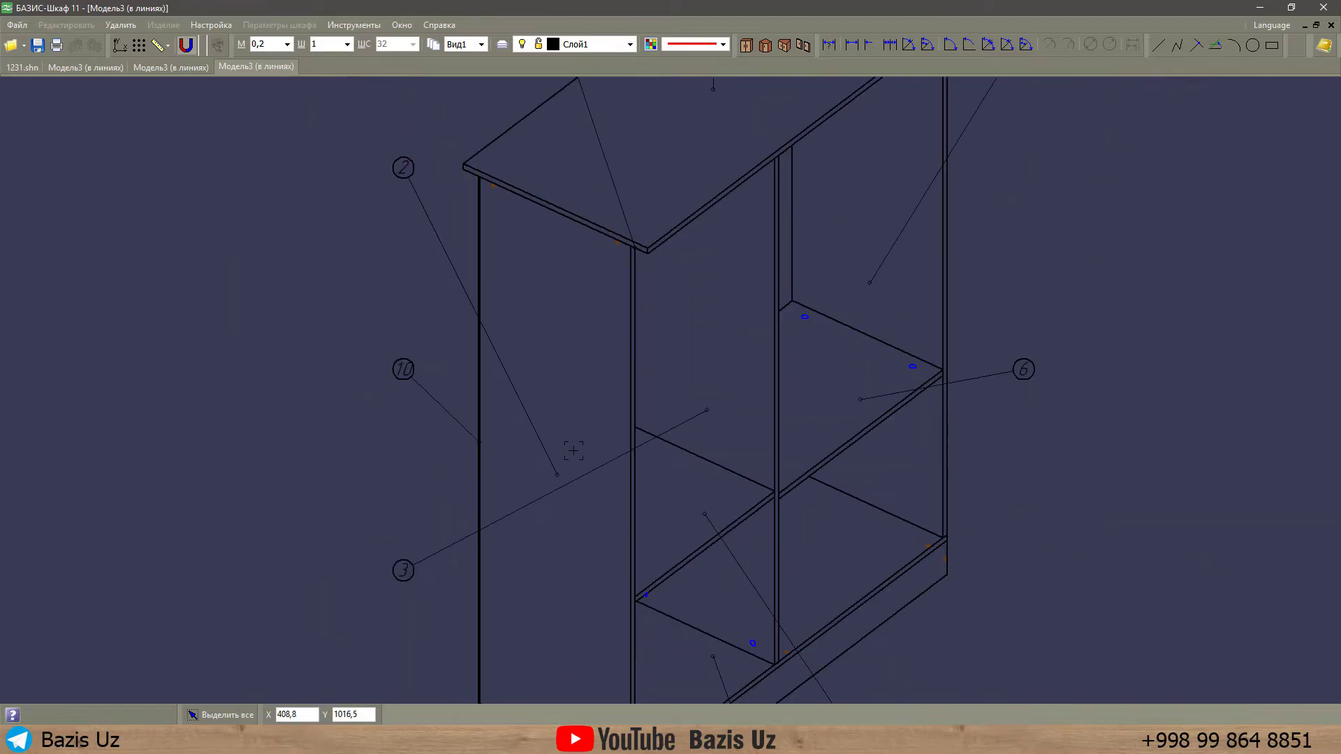
pyautogui.scroll(2, 1034, 413)
pyautogui.scroll(-3, 974, 420)
pyautogui.scroll(1, 992, 161)
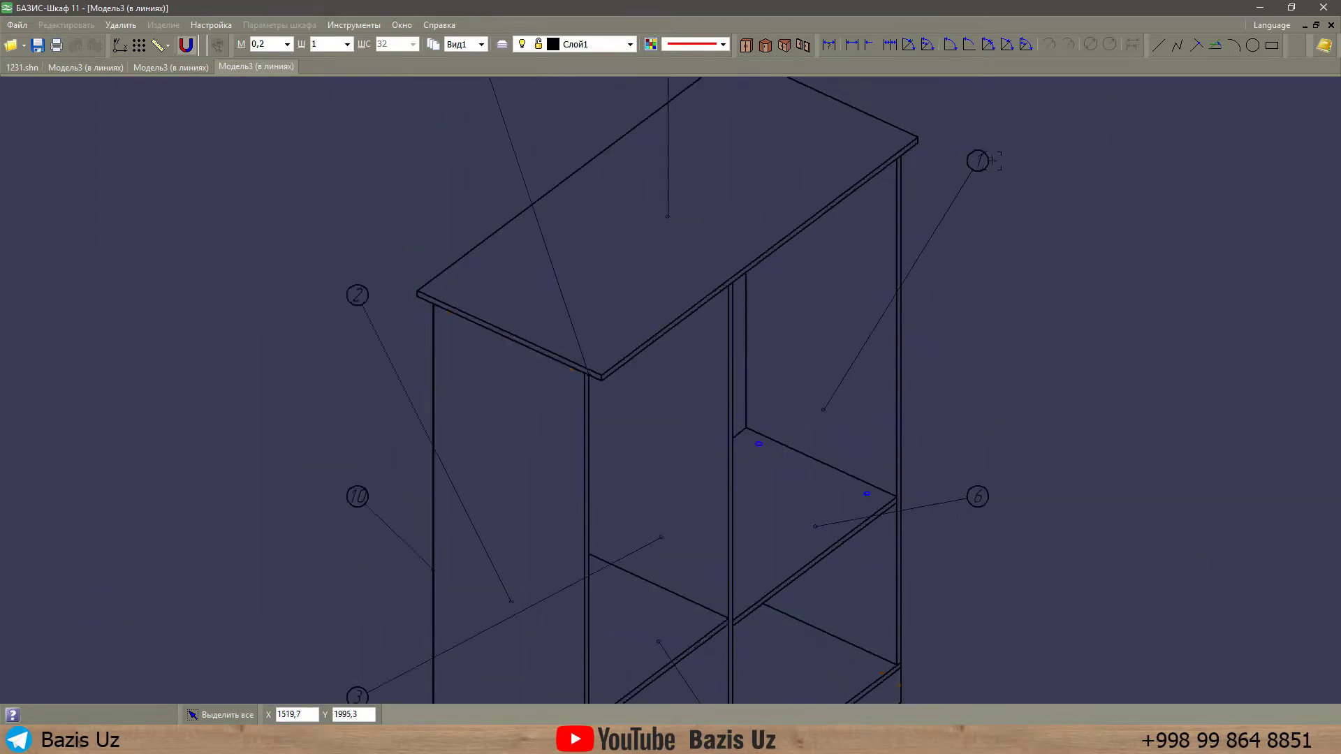
pyautogui.scroll(-3, 908, 294)
# Compare the circled position labels with the label style in the first line drawing.
pyautogui.hotkey('ctrl', 'Tab')
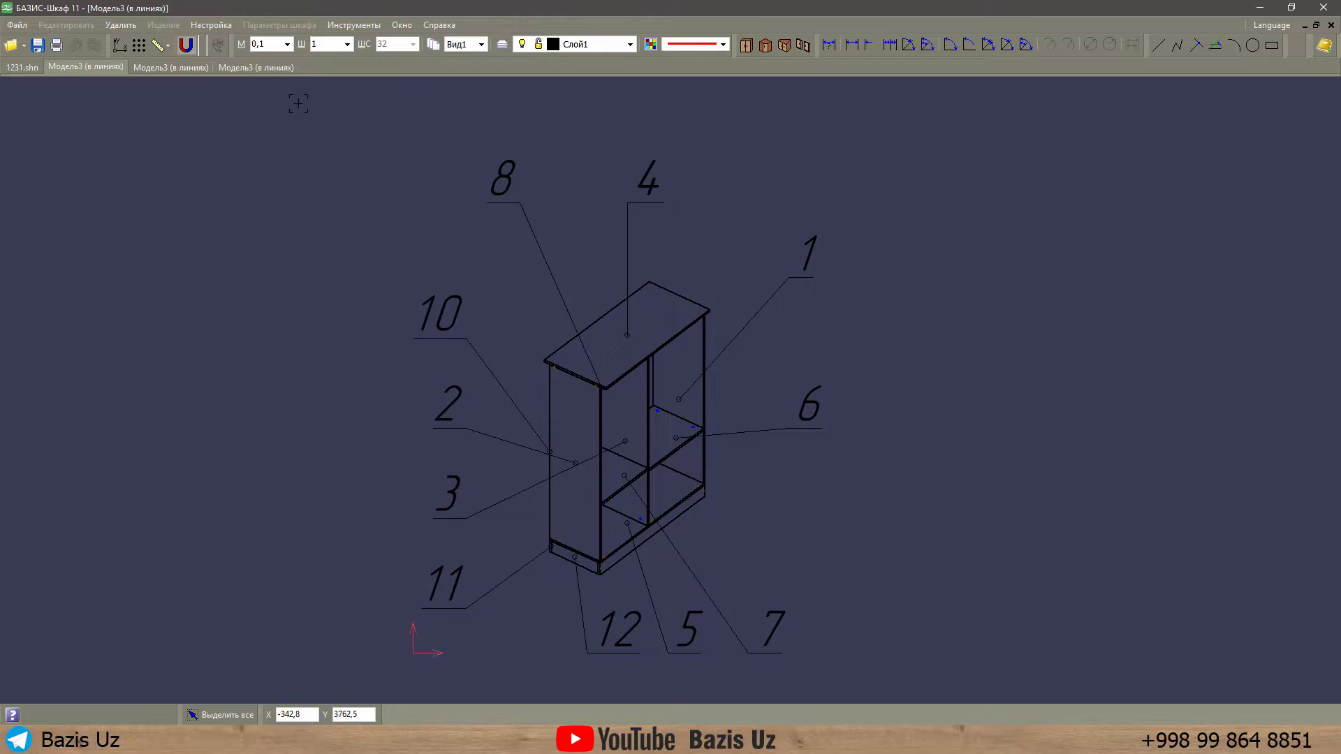
pyautogui.click(256, 67)
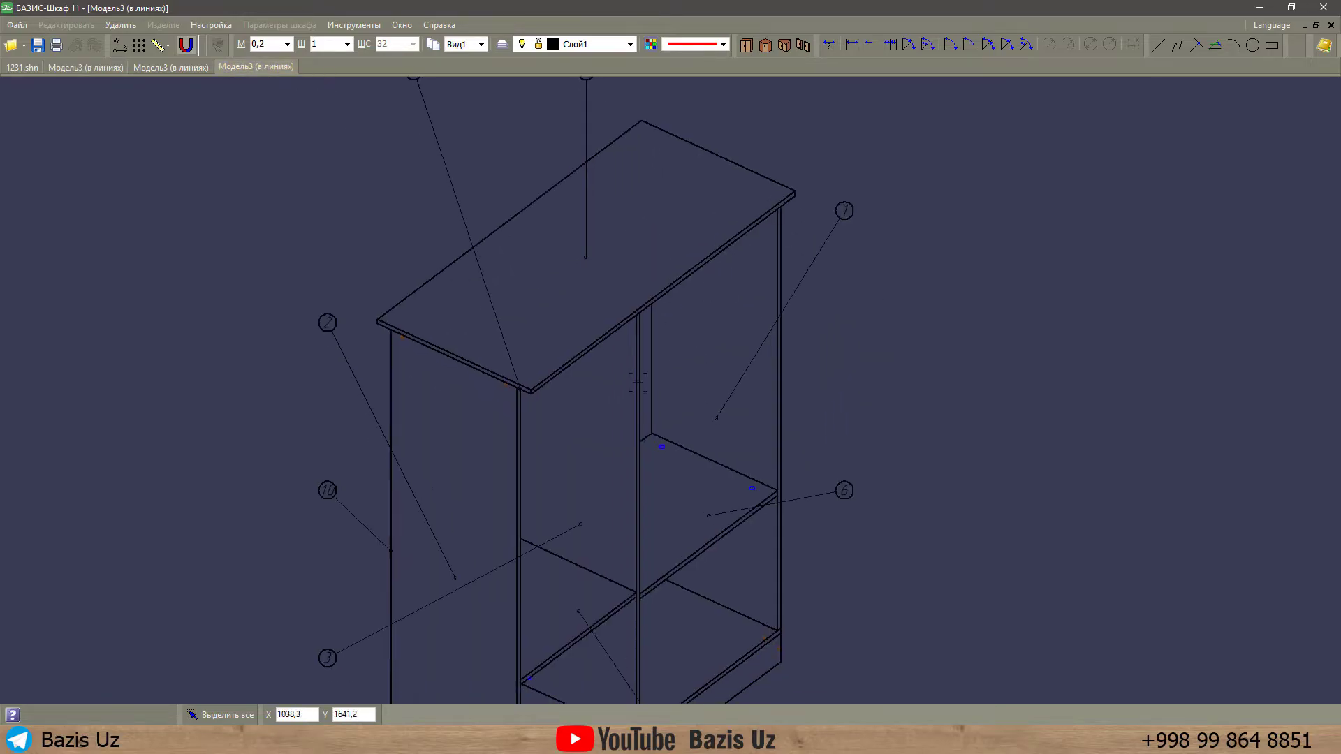
pyautogui.scroll(3, 509, 379)
pyautogui.scroll(-4, 535, 307)
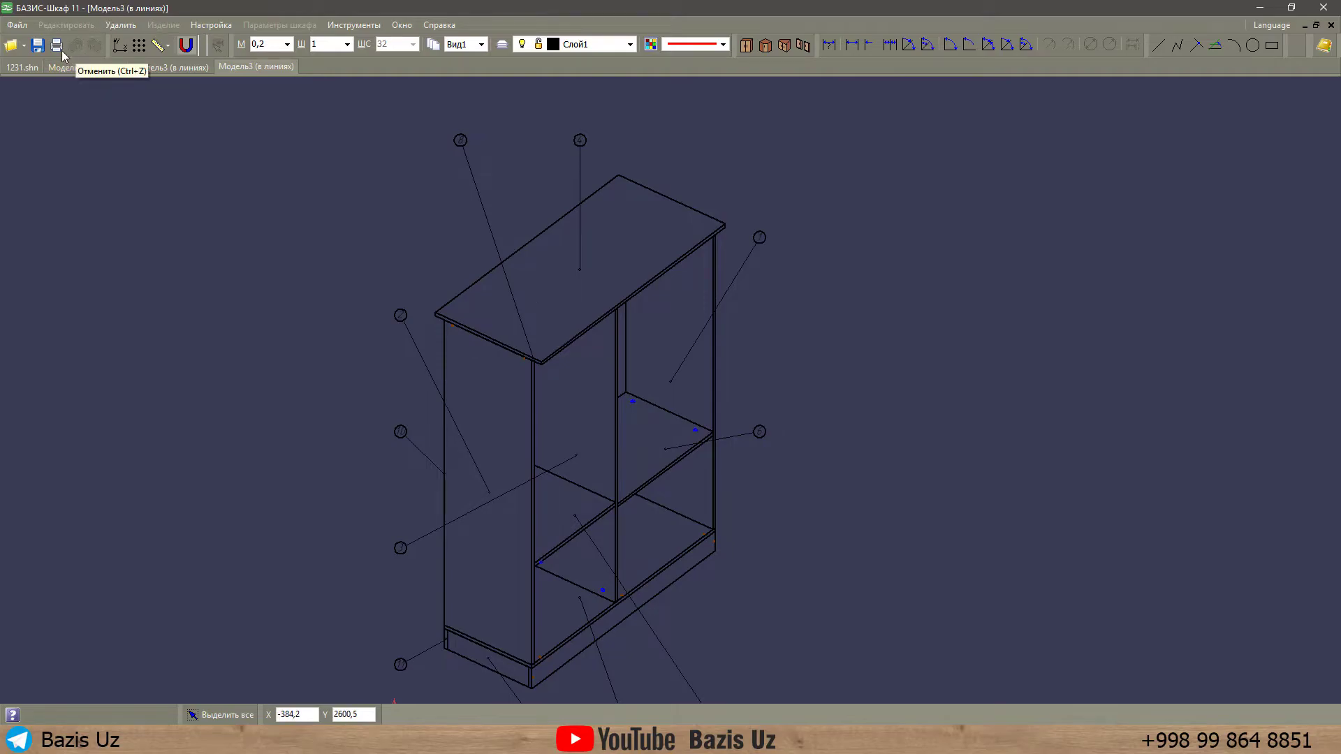
# Move the endpoint of the position 8 leader onto the cabinet's top panel.
pyautogui.scroll(2, 527, 314)
pyautogui.click(520, 318)
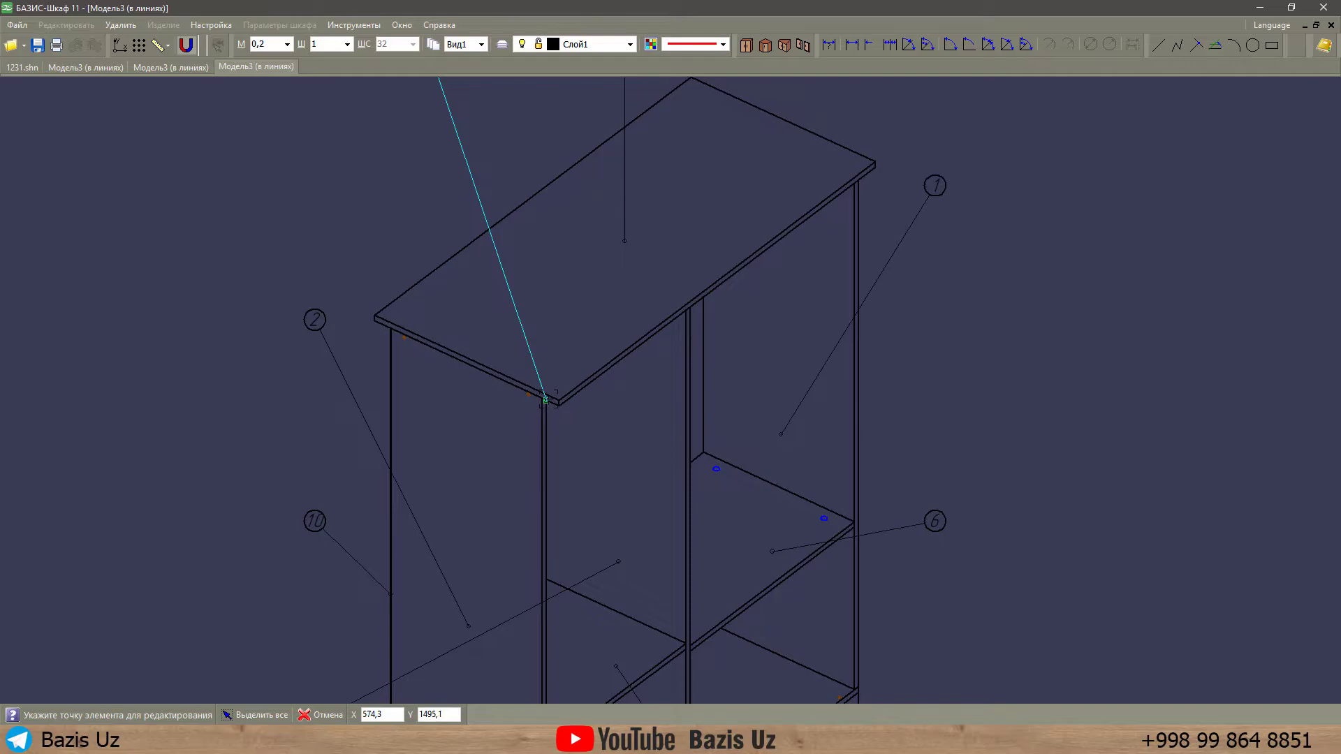
pyautogui.click(545, 399)
pyautogui.scroll(-3, 644, 481)
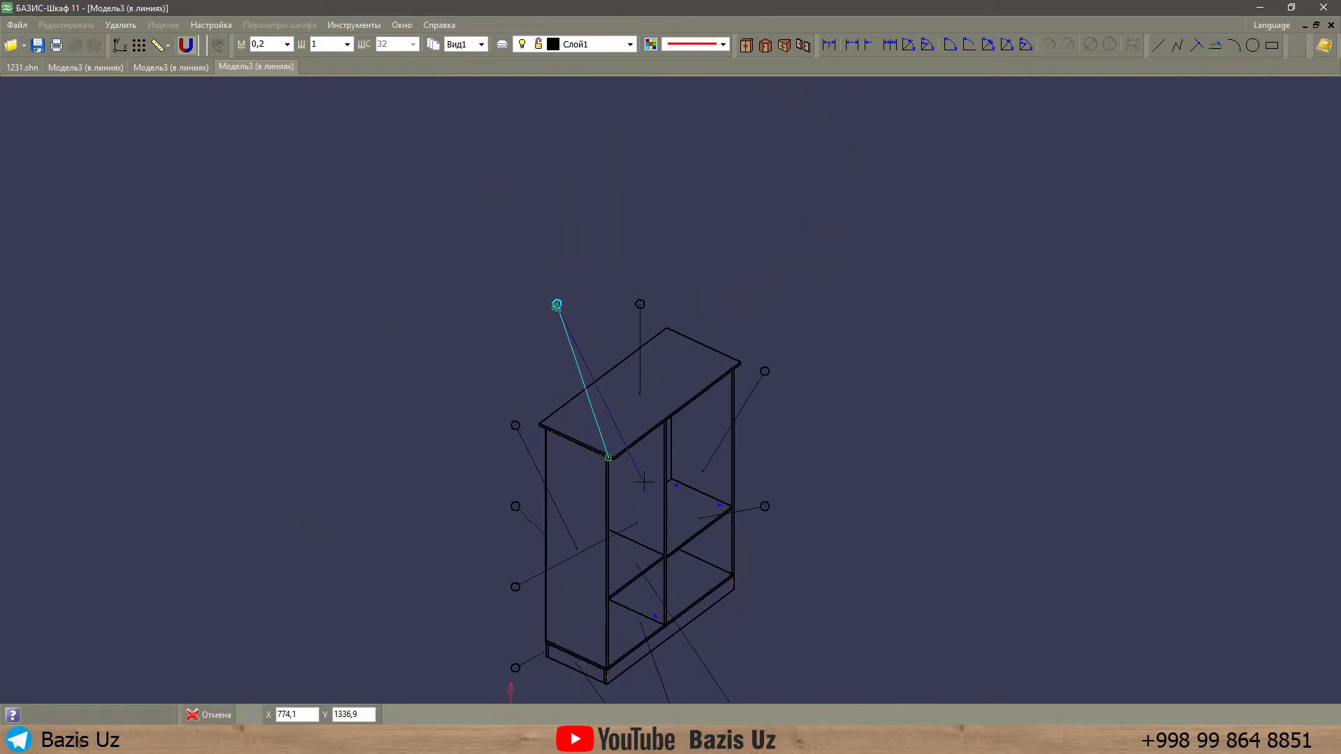
pyautogui.scroll(2, 641, 529)
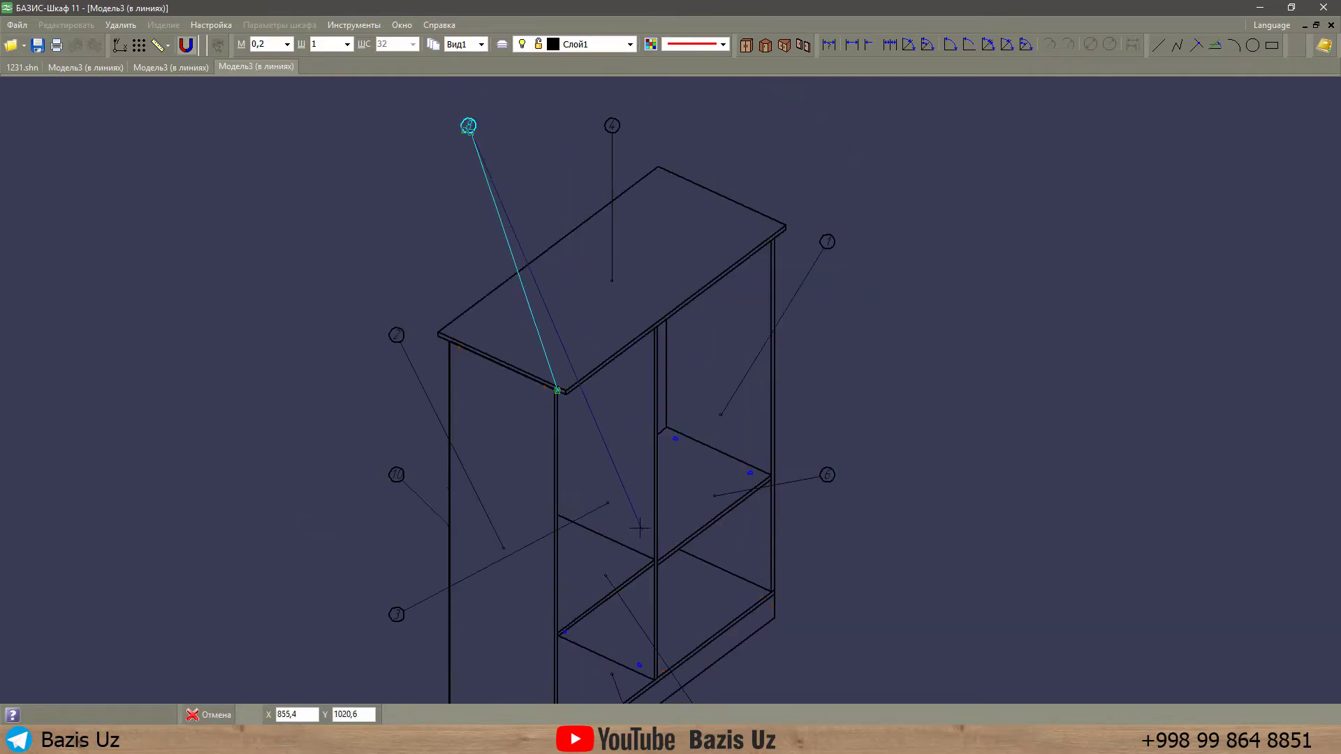
pyautogui.click(598, 334)
pyautogui.scroll(-3, 582, 324)
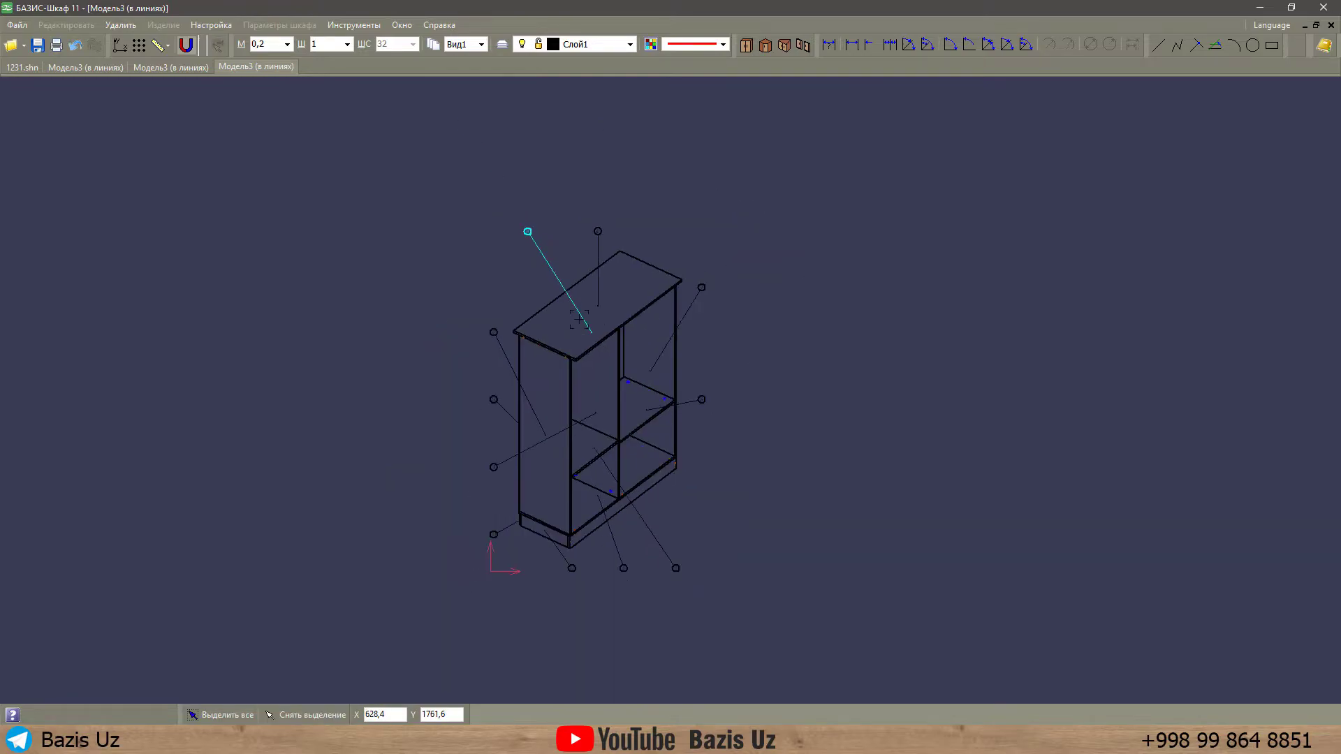
pyautogui.scroll(3, 578, 320)
pyautogui.scroll(-3, 824, 294)
pyautogui.scroll(5, 843, 267)
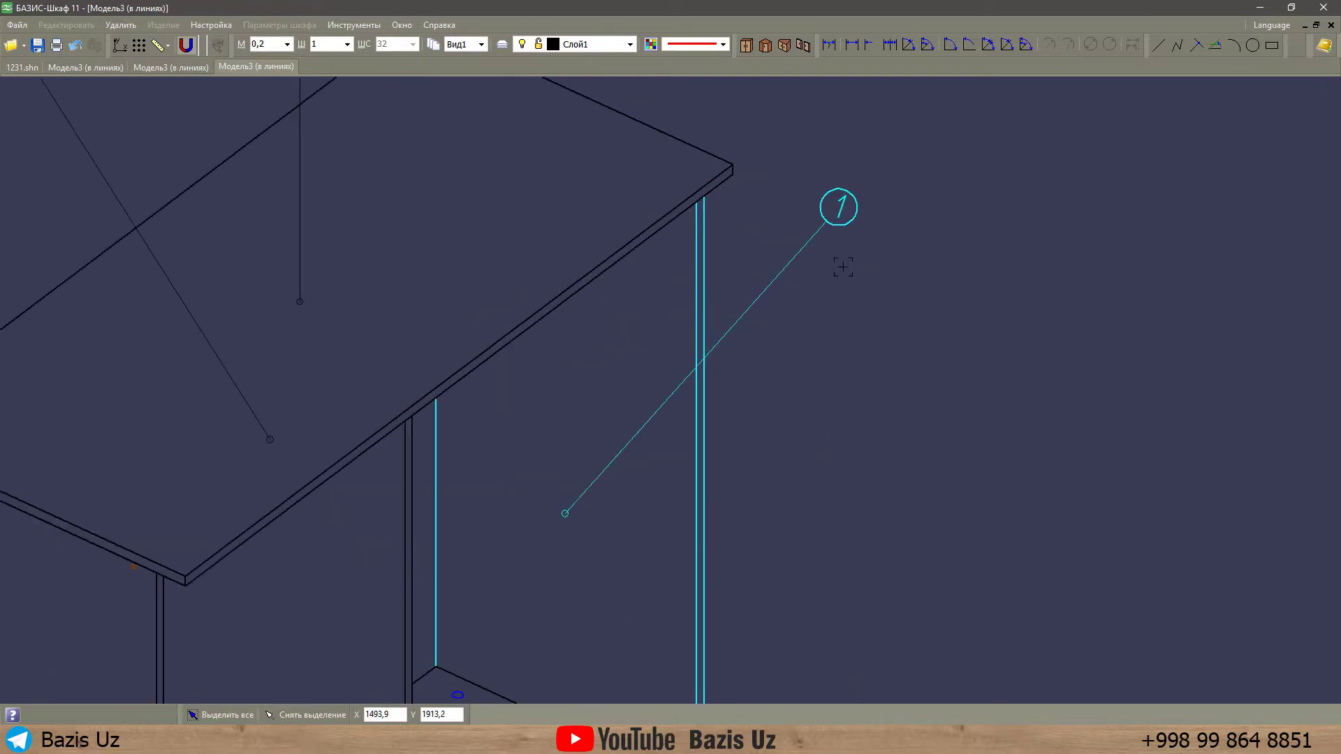
# Close the current line drawing and save the model in lines again with "Убирать одинаковые позиции на видах" turned off.
pyautogui.hotkey('ctrl', 'F4')
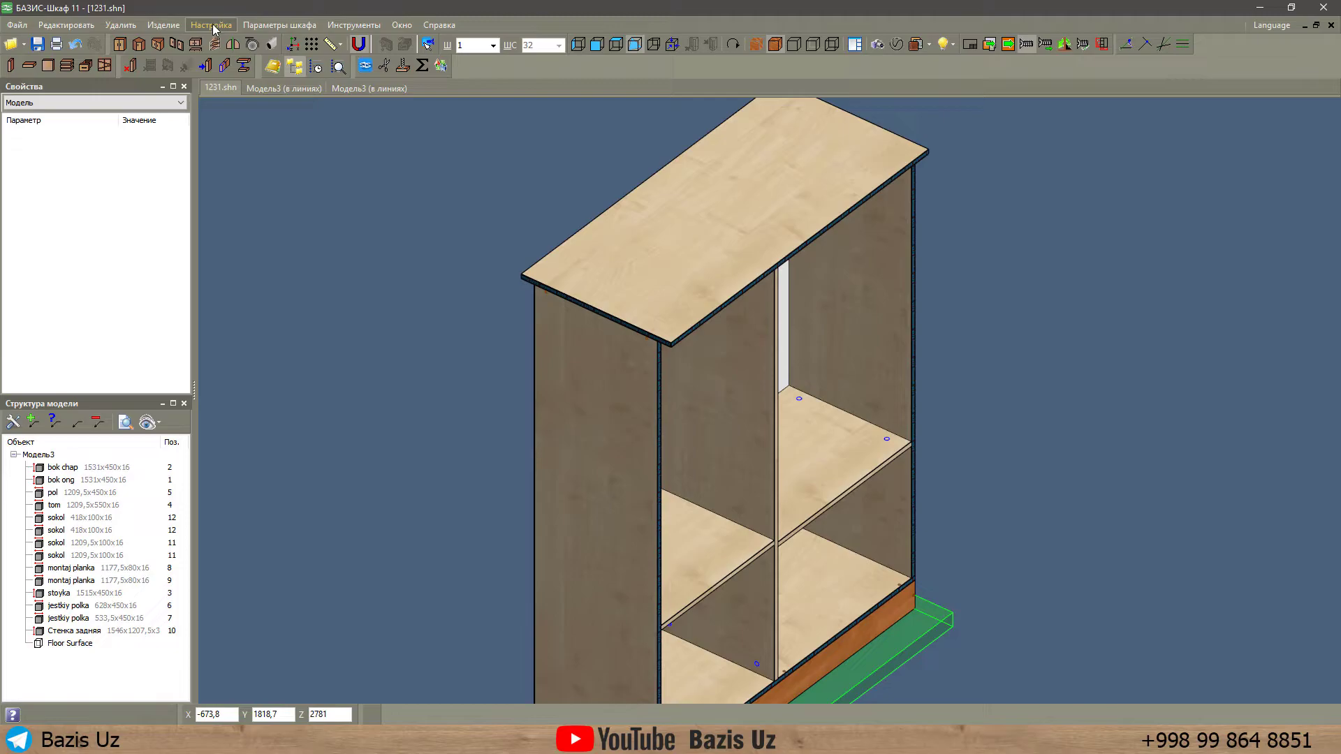
pyautogui.click(167, 25)
pyautogui.click(198, 139)
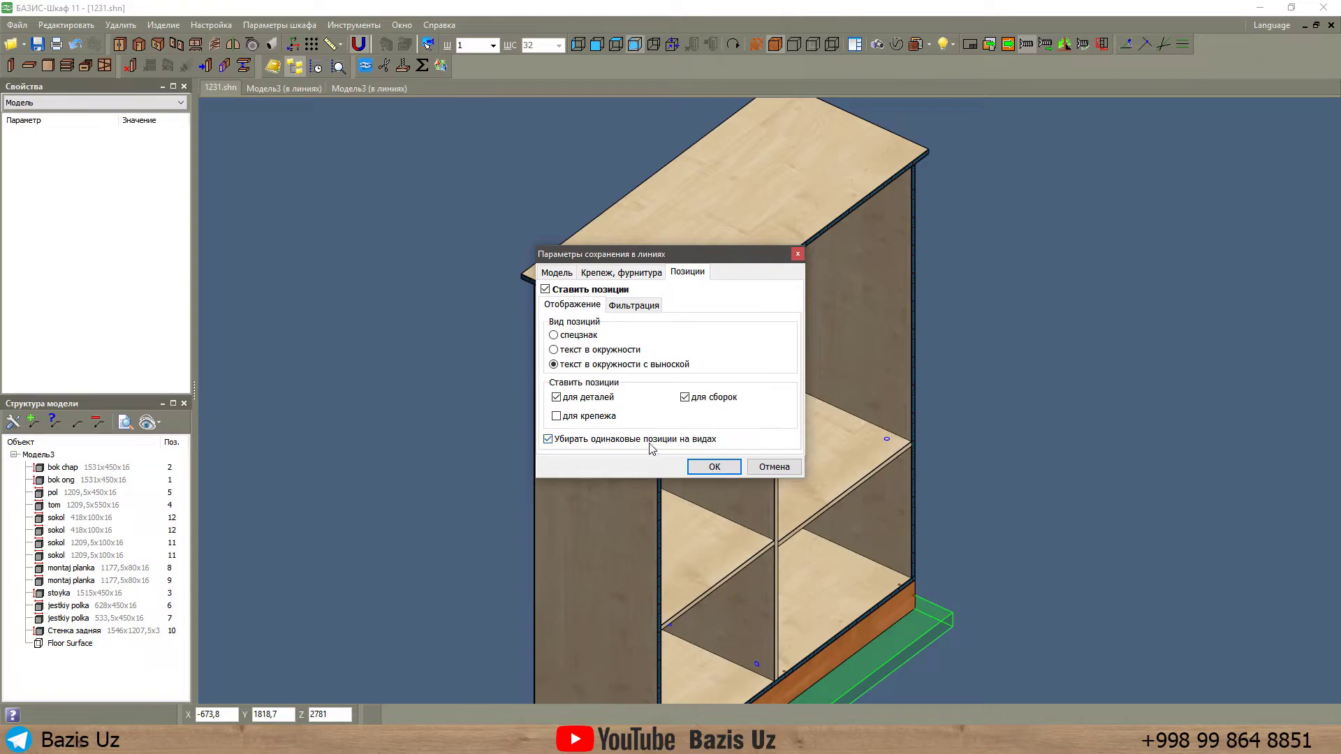
pyautogui.moveTo(628, 253); pyautogui.dragTo(984, 149)
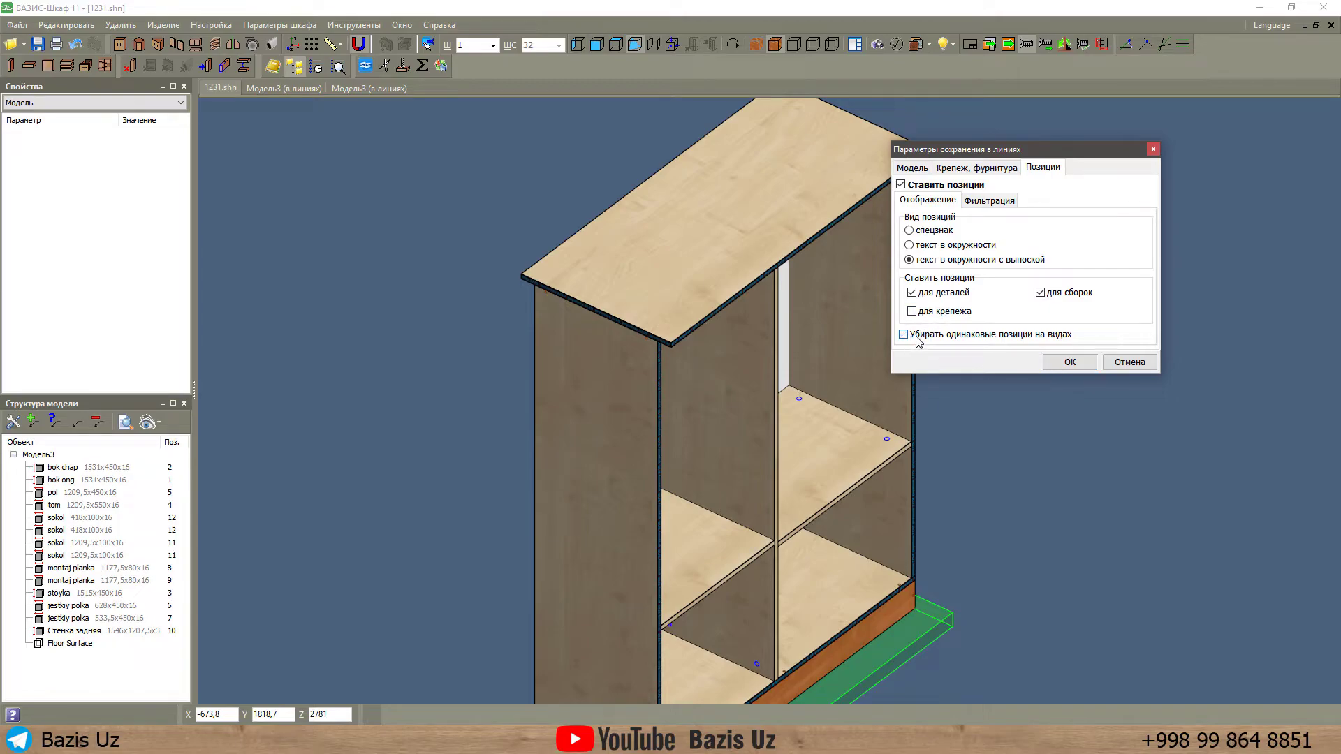
pyautogui.click(1062, 363)
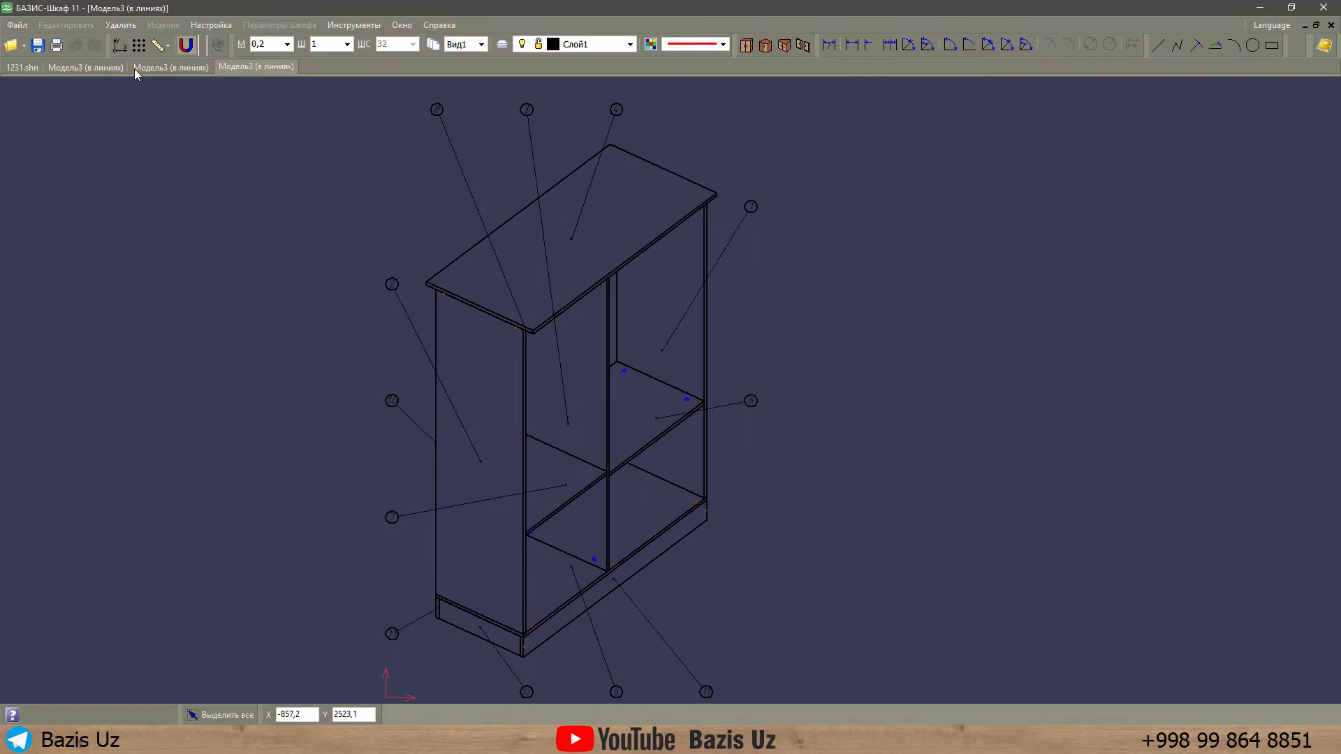
# Check the position numbers of the sokol panels in the structure of the 1231.shn model.
pyautogui.click(24, 68)
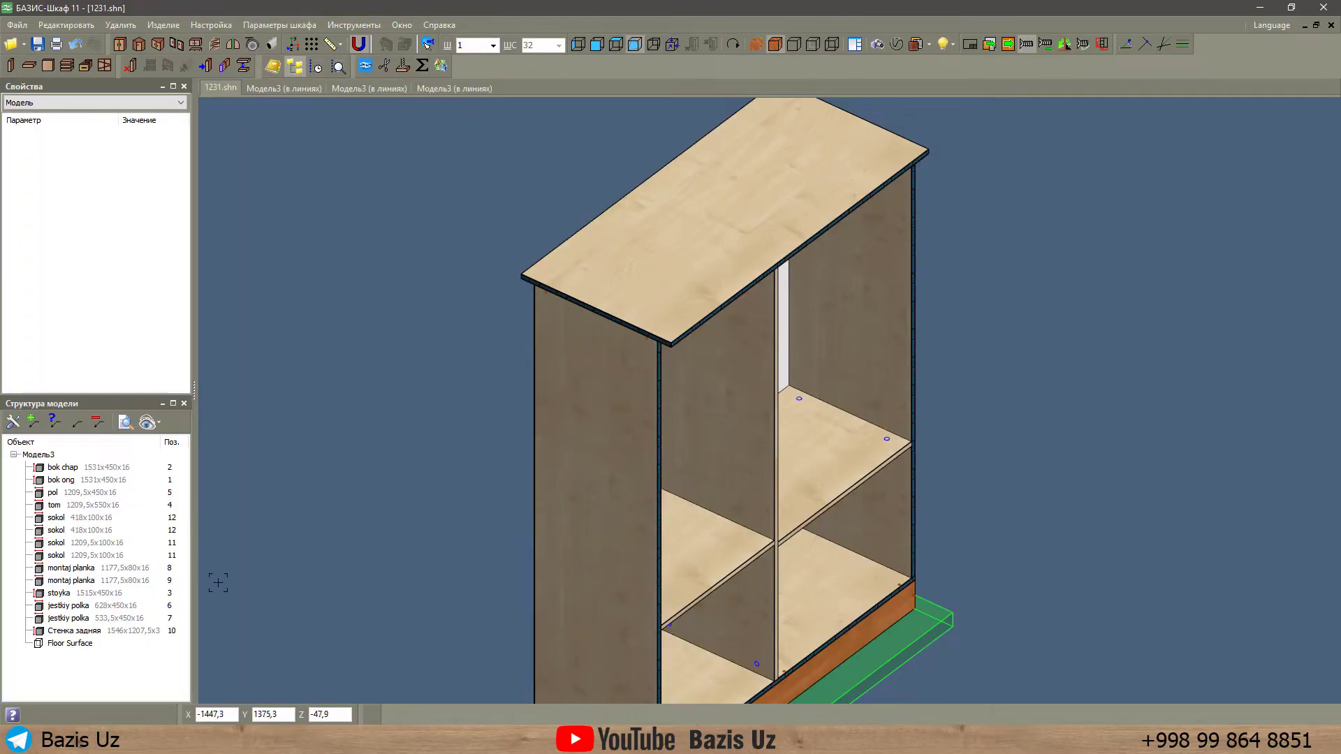
pyautogui.click(144, 543)
pyautogui.click(133, 555)
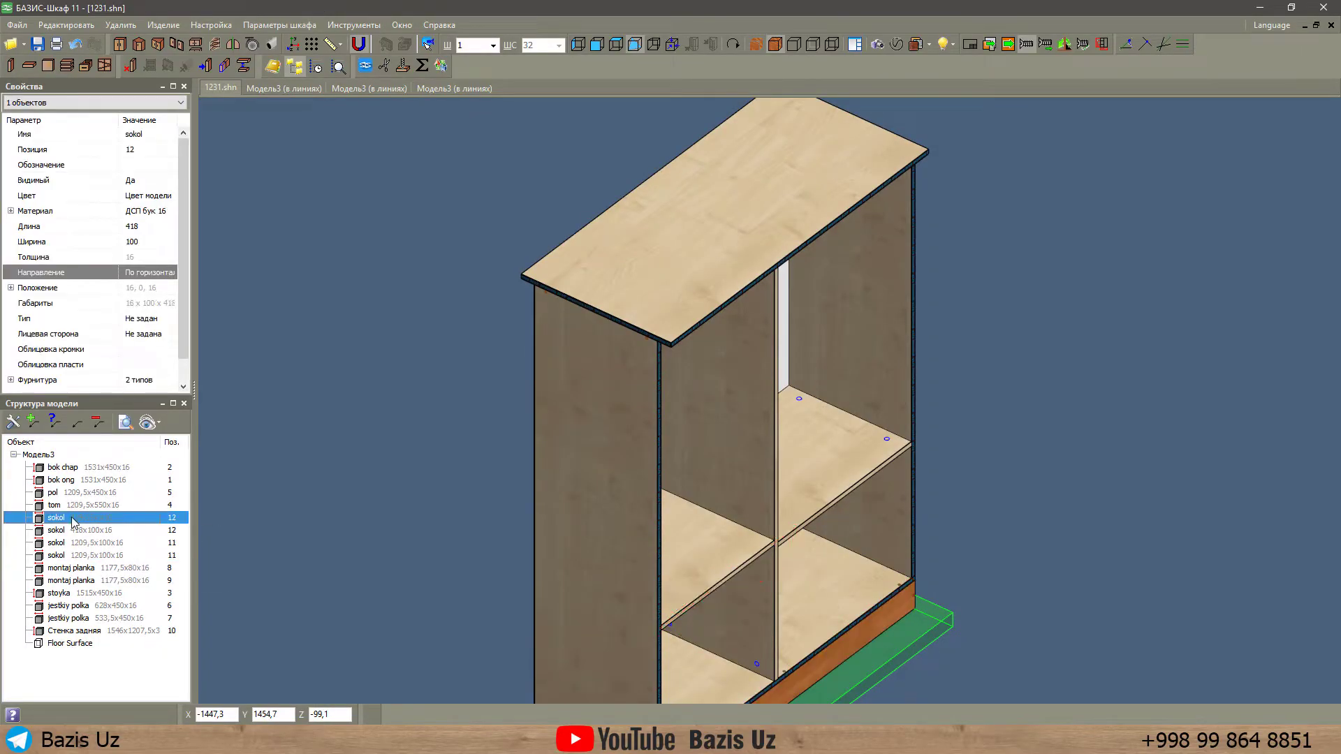
pyautogui.click(74, 532)
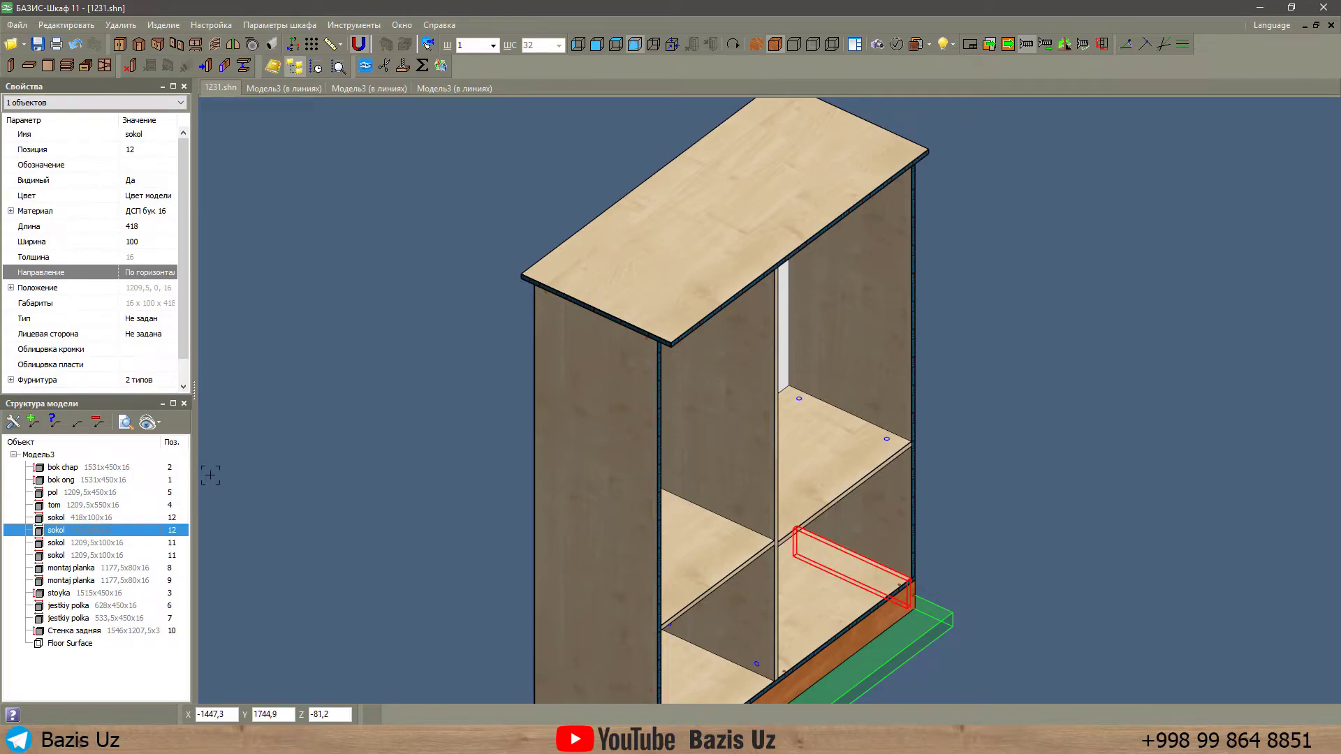
# Examine the position callouts on the plinth panels in the newest line drawing.
pyautogui.click(444, 88)
pyautogui.scroll(3, 513, 477)
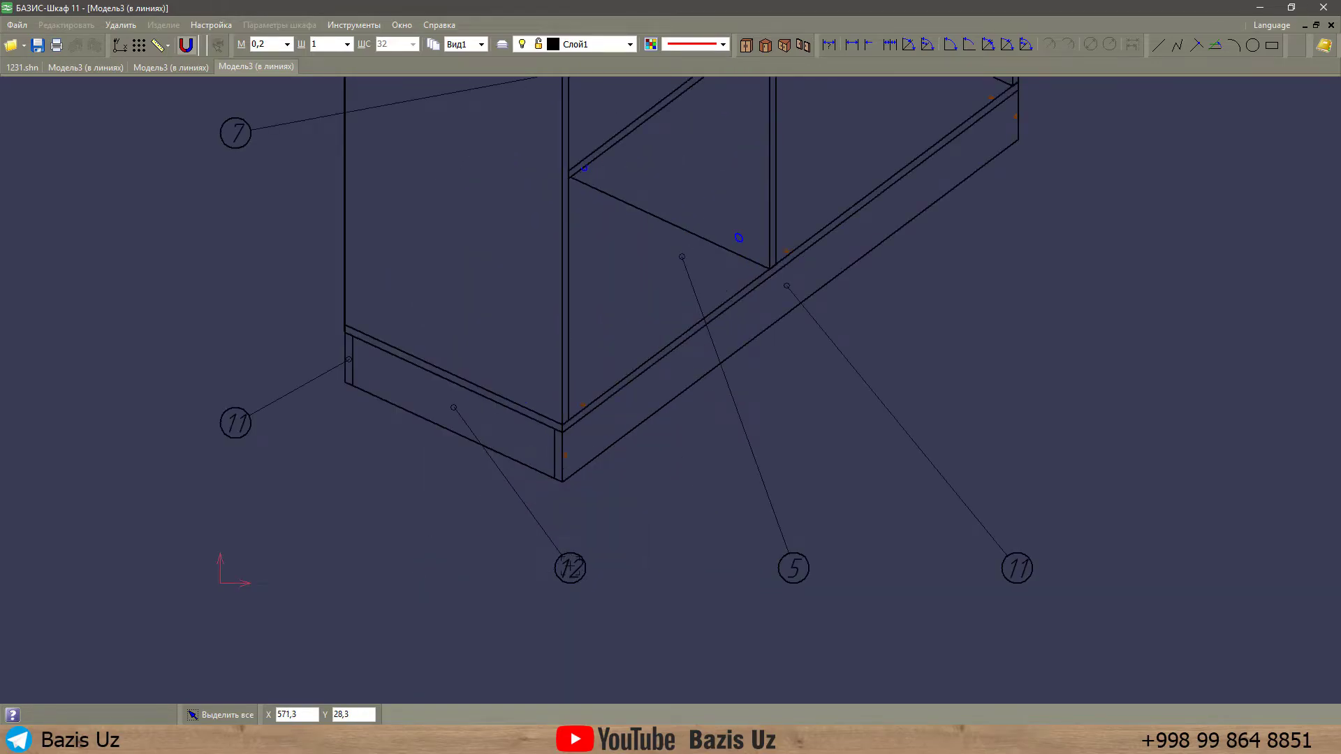
pyautogui.scroll(-3, 570, 568)
pyautogui.scroll(4, 841, 378)
pyautogui.scroll(-1, 784, 488)
pyautogui.scroll(3, 742, 458)
pyautogui.scroll(-3, 737, 435)
pyautogui.scroll(4, 426, 431)
pyautogui.scroll(2, 426, 431)
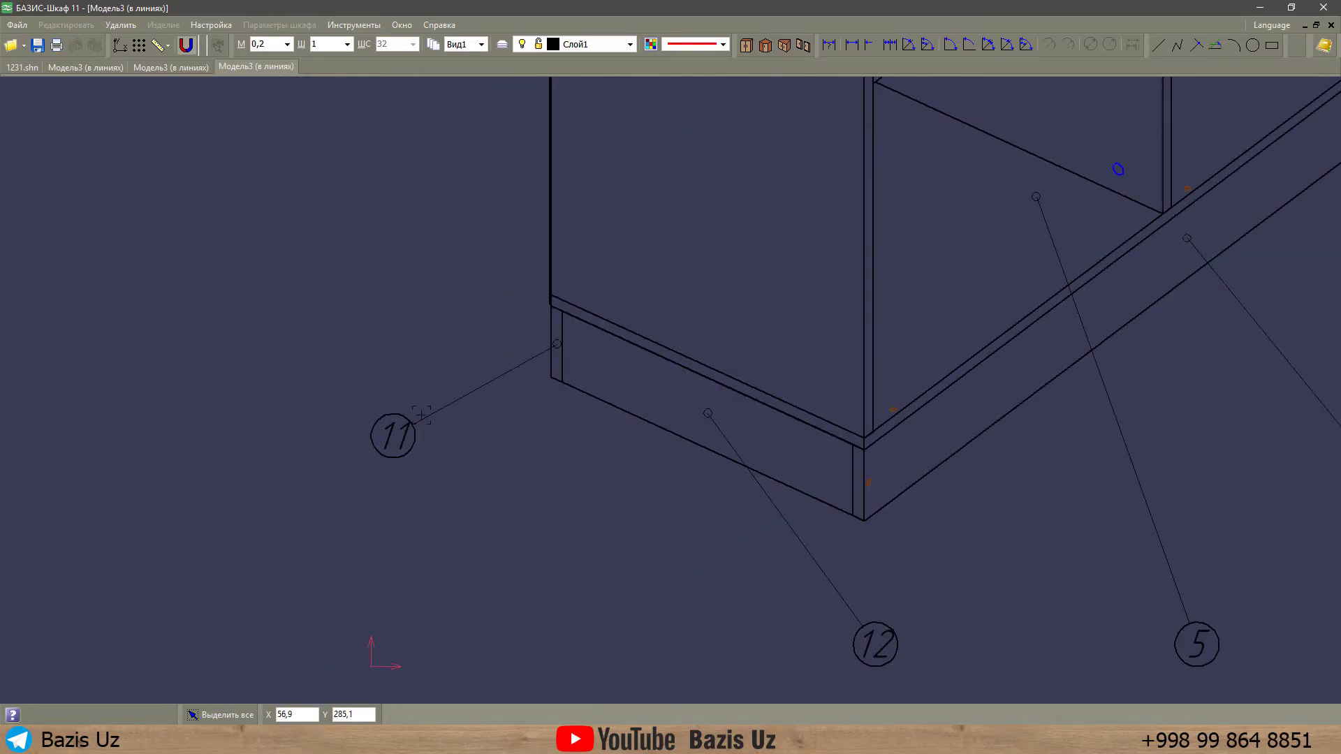
# Highlight the side-end and front plinth panels with their two position 11 callouts in the drawing.
pyautogui.click(425, 429)
pyautogui.scroll(-4, 343, 366)
pyautogui.scroll(1, 793, 379)
pyautogui.scroll(2, 794, 380)
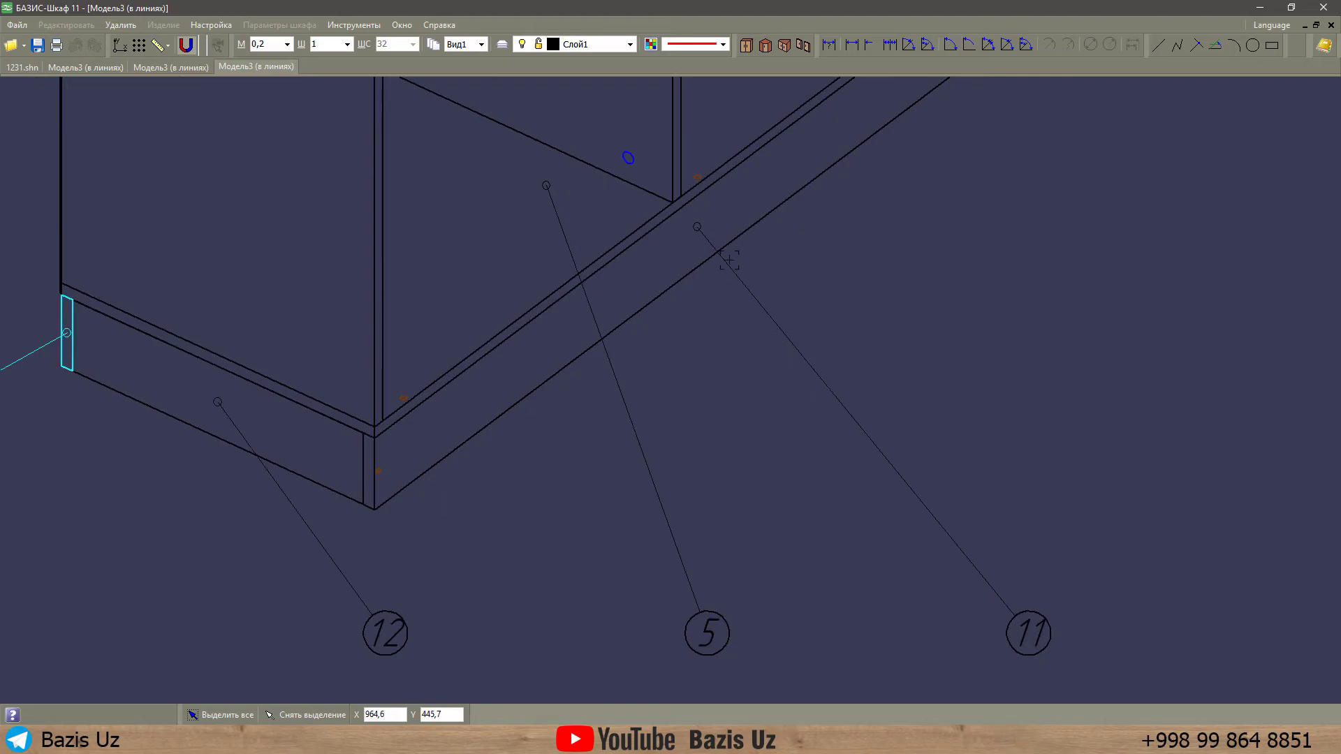
pyautogui.click(807, 374)
pyautogui.scroll(-3, 756, 330)
pyautogui.scroll(-4, 755, 331)
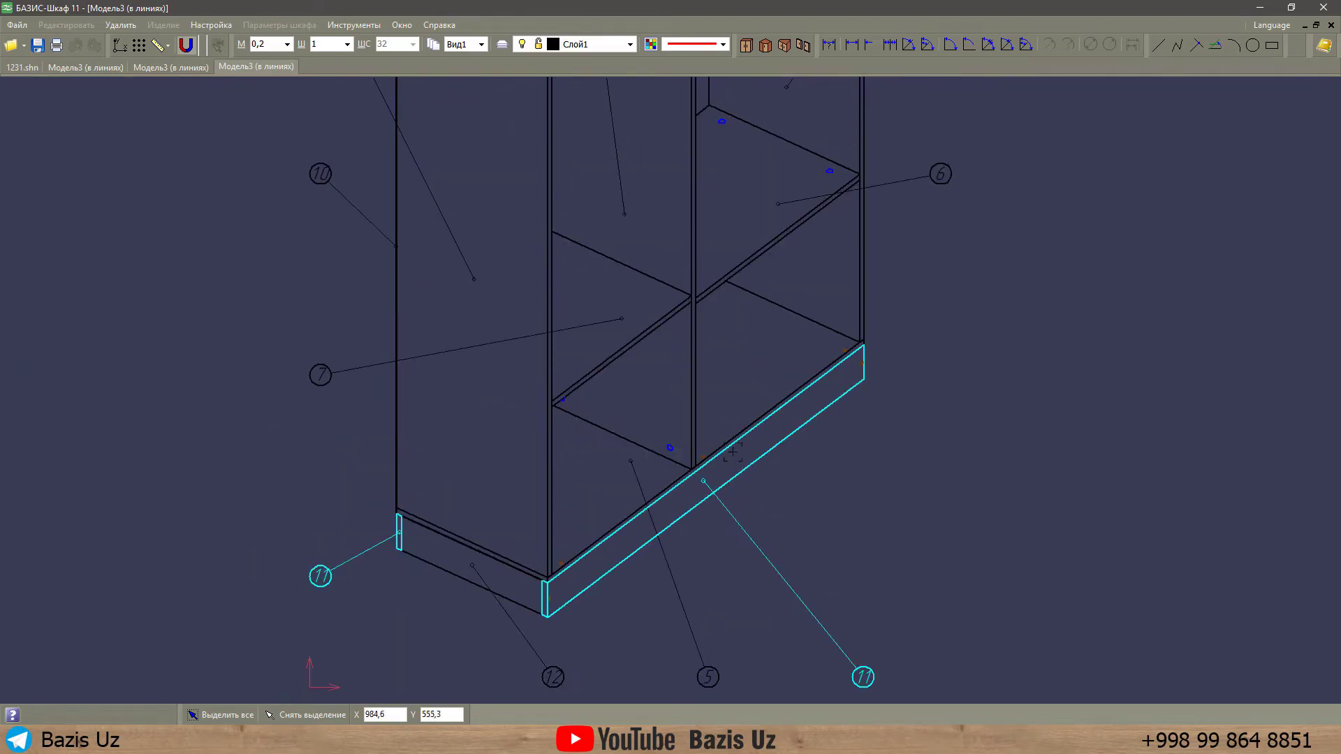
# Return to the model and save it in lines using the display mode that shows hidden edges.
pyautogui.hotkey('ctrl', 'Tab')
pyautogui.click(211, 25)
pyautogui.click(211, 25)
pyautogui.click(163, 25)
pyautogui.click(181, 143)
pyautogui.click(602, 318)
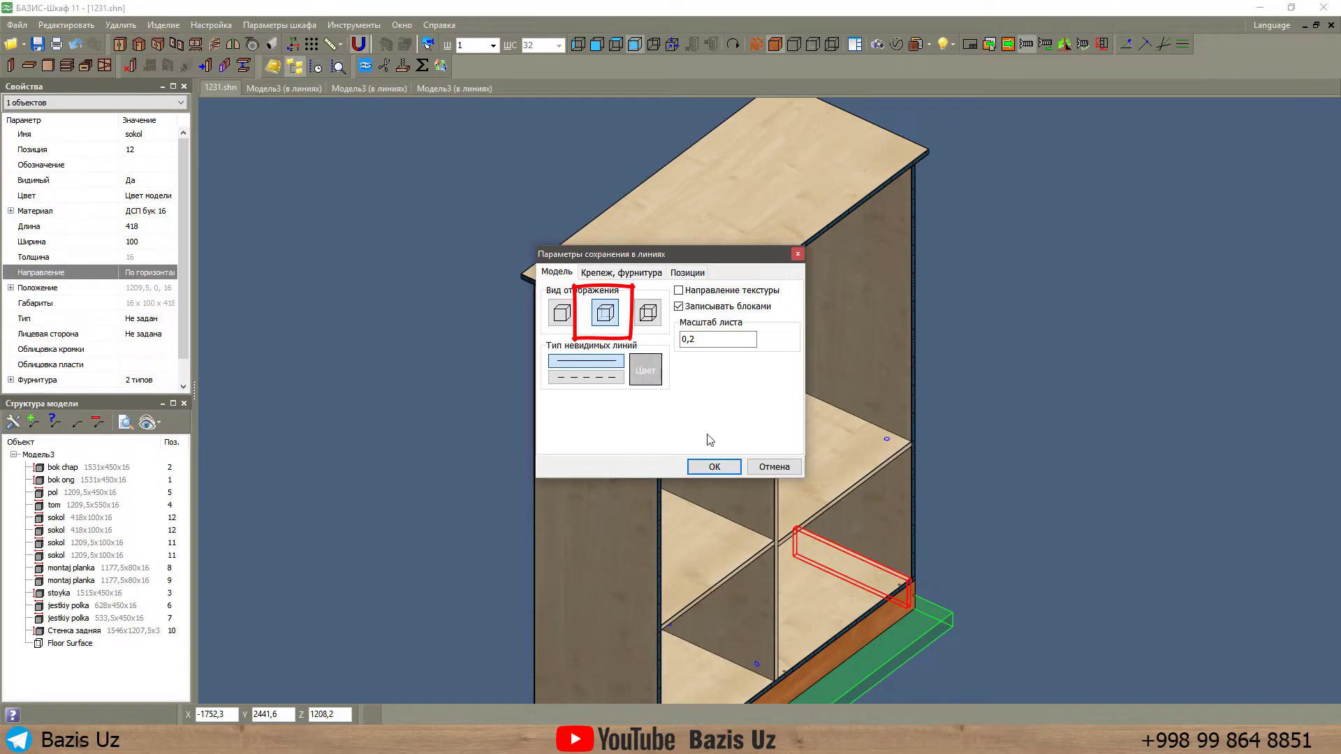
pyautogui.click(714, 467)
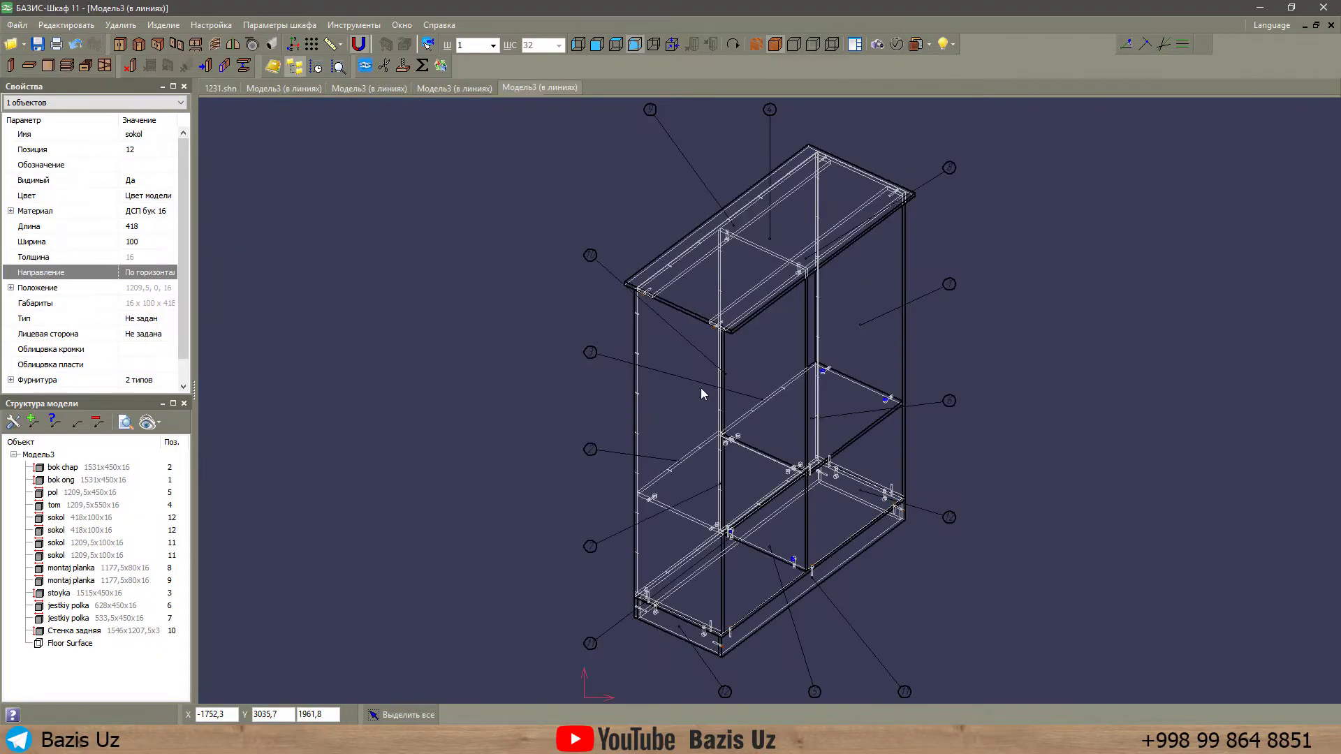
# Examine the repeated position 11 and 12 callouts around the plinth in the hidden-edge drawing.
pyautogui.scroll(6, 745, 525)
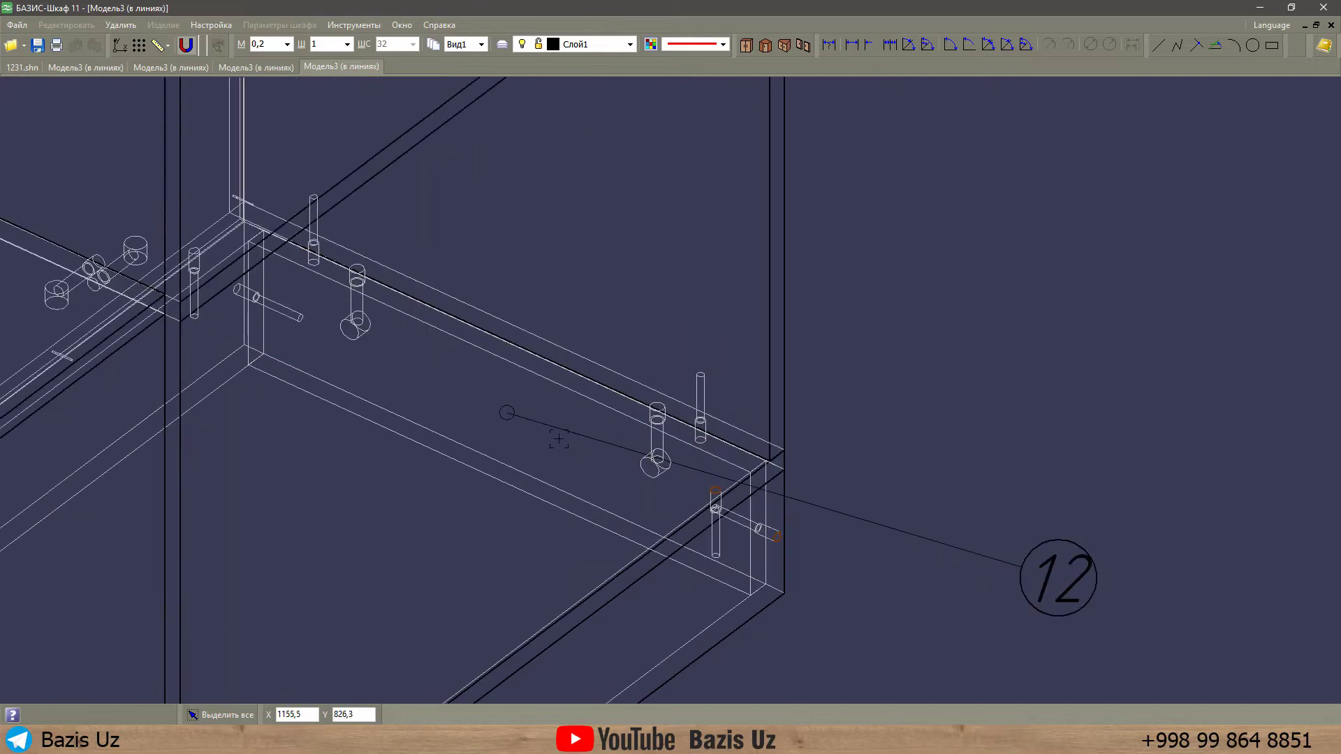
pyautogui.scroll(-8, 737, 467)
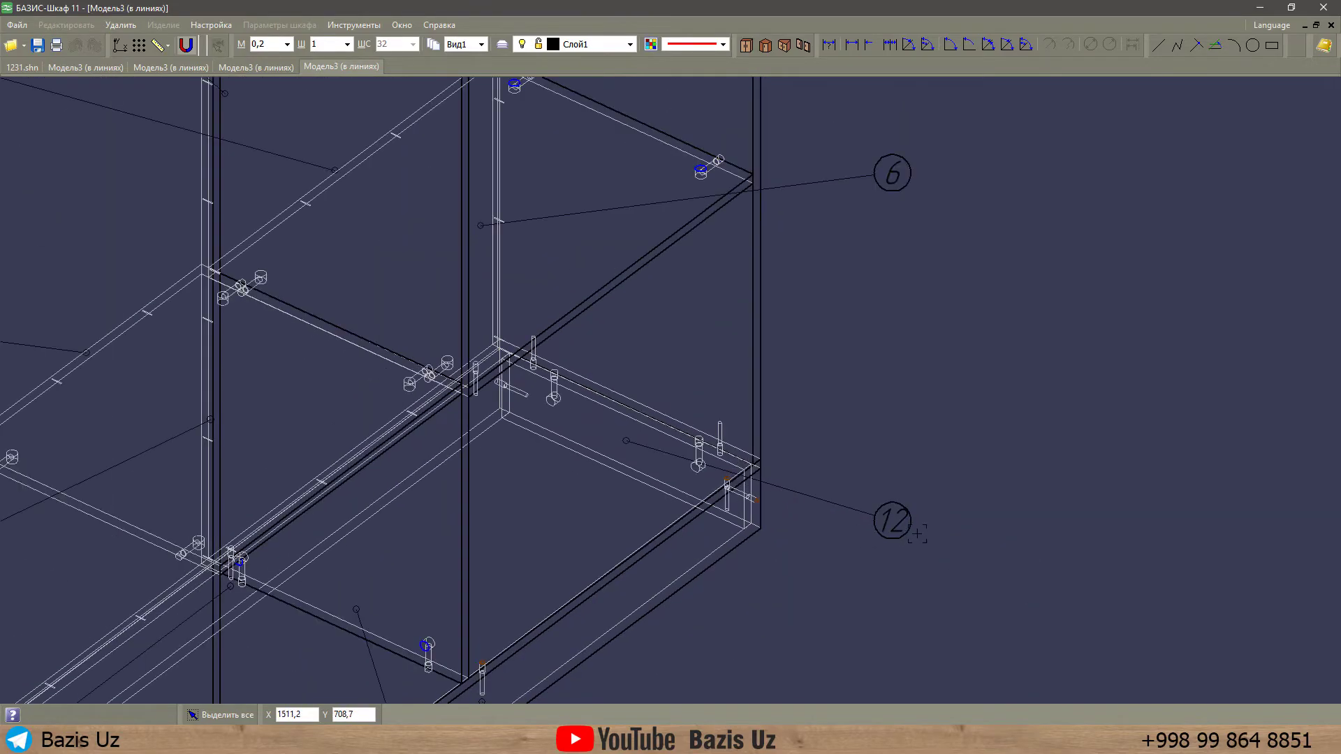
pyautogui.moveTo(389, 518); pyautogui.dragTo(417, 563, button='middle')
pyautogui.scroll(3, 417, 562)
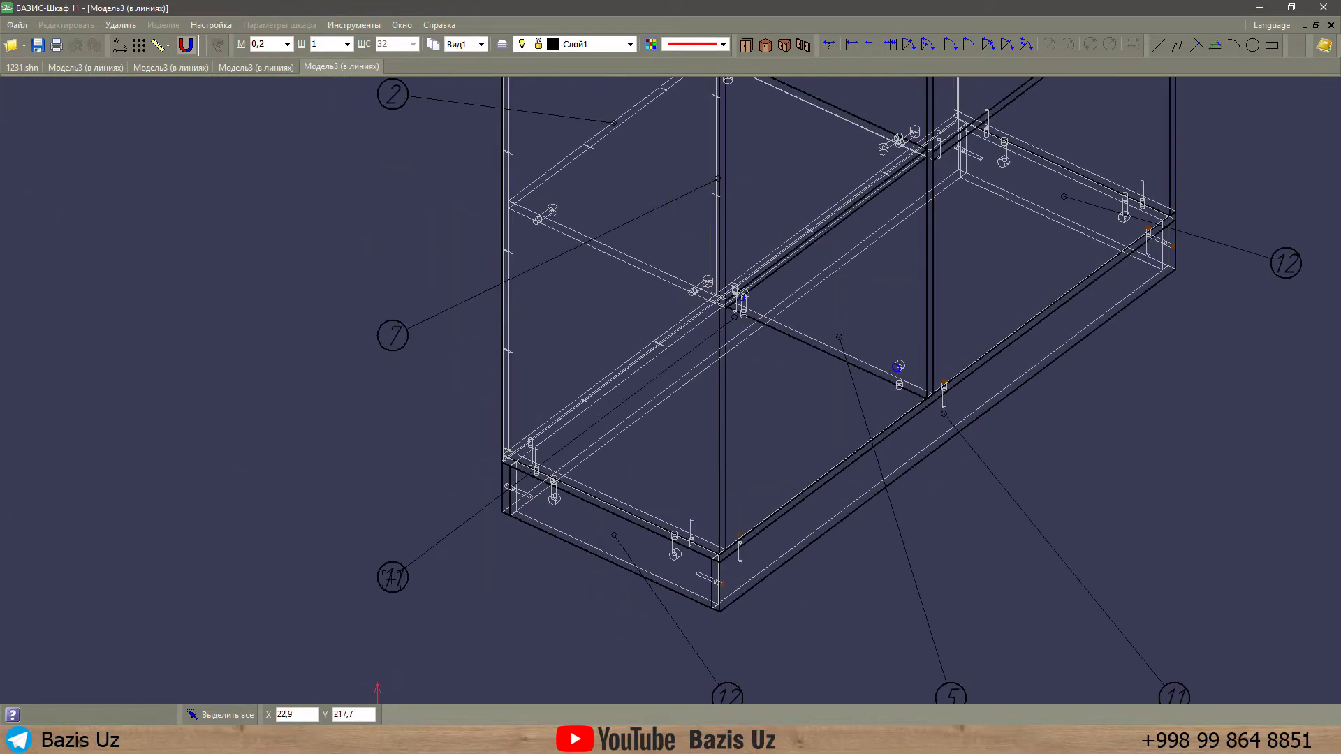
pyautogui.scroll(2, 732, 320)
pyautogui.scroll(-5, 737, 312)
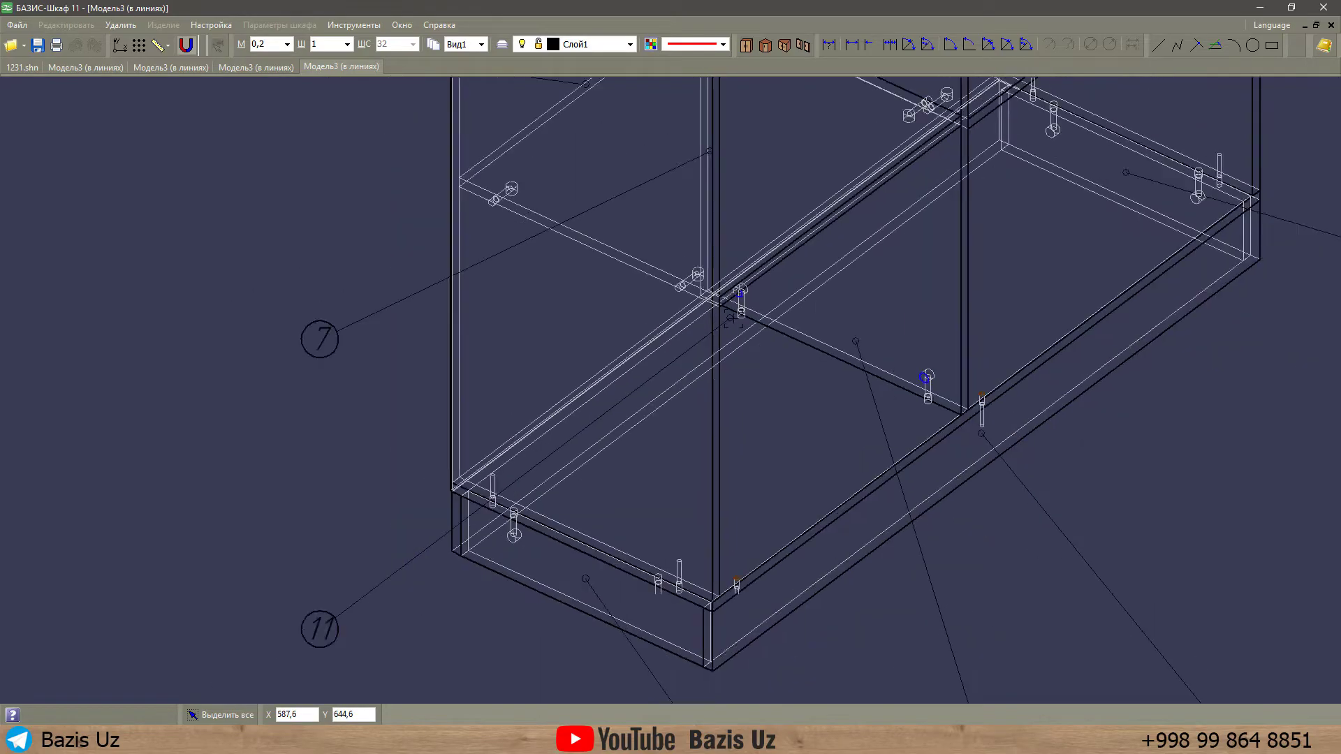
pyautogui.scroll(4, 741, 306)
pyautogui.scroll(3, 743, 304)
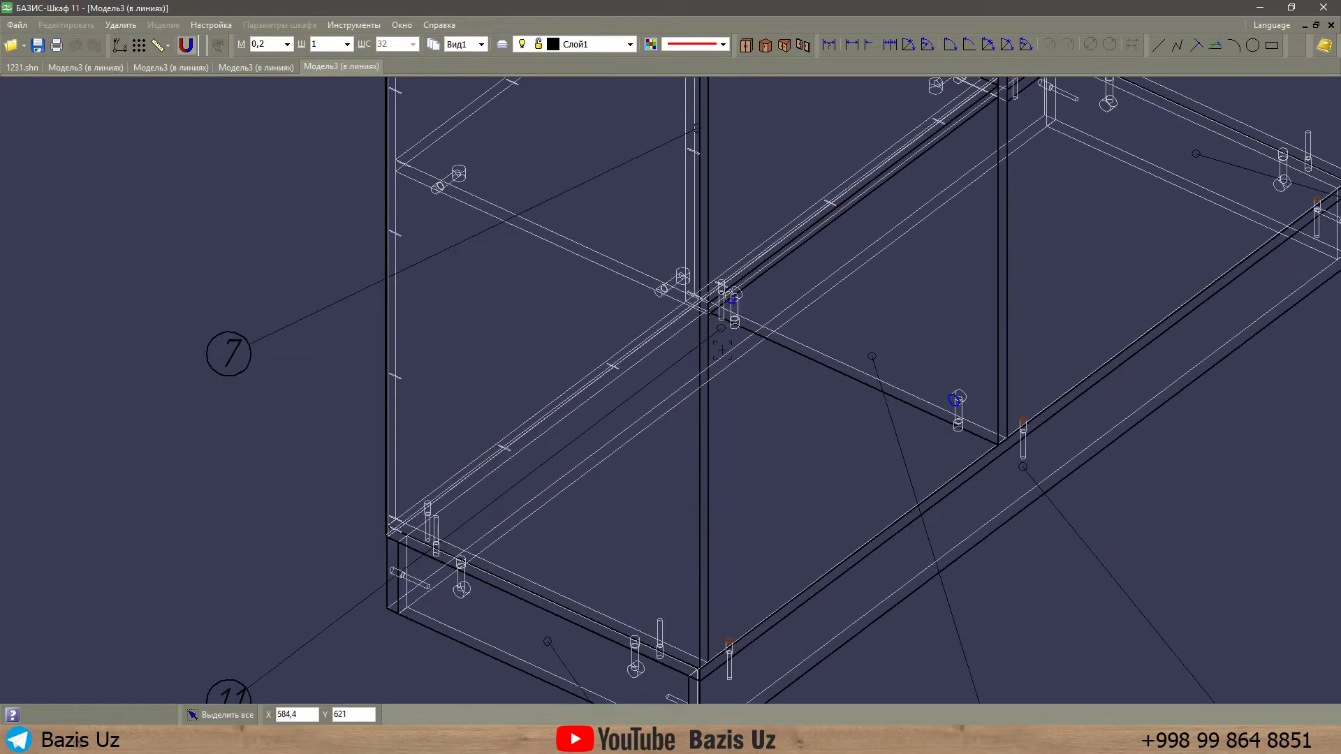
pyautogui.scroll(-3, 713, 349)
pyautogui.scroll(-5, 712, 349)
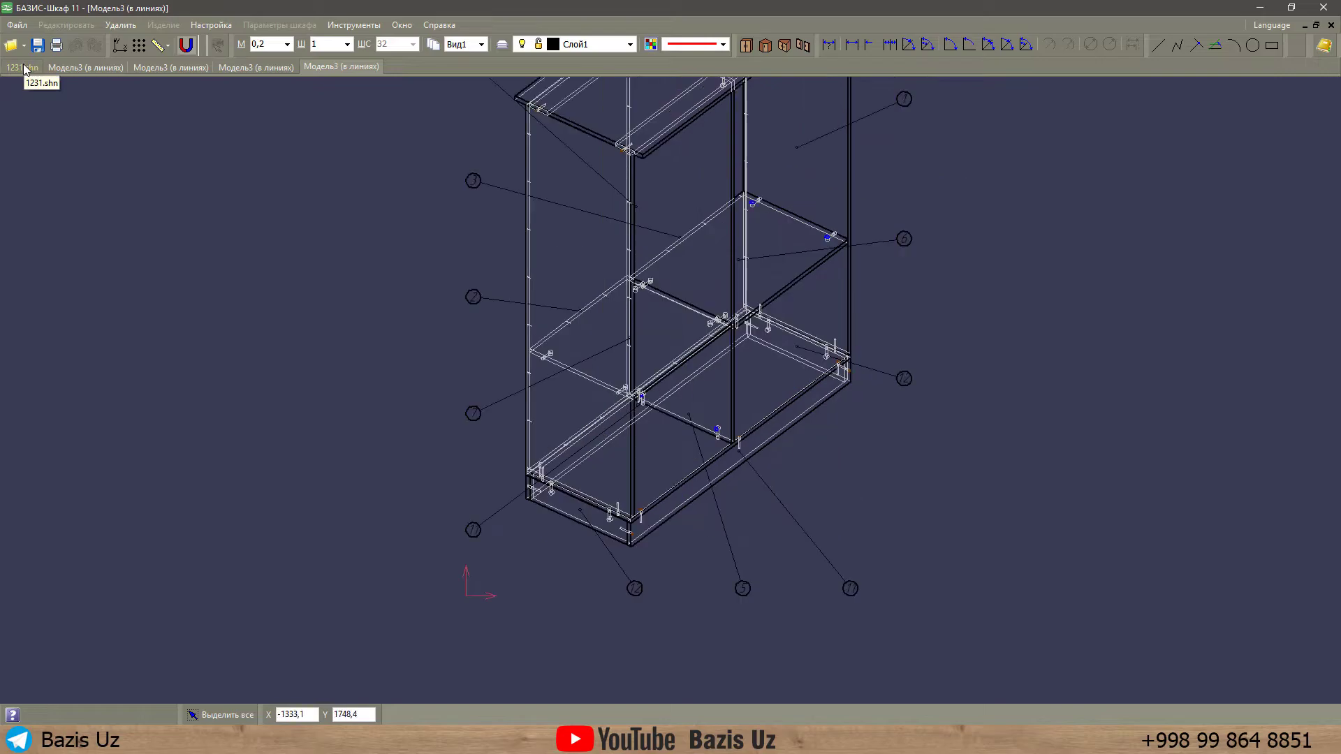
# Return to the 1231.shn model and close all the line drawings.
pyautogui.click(22, 67)
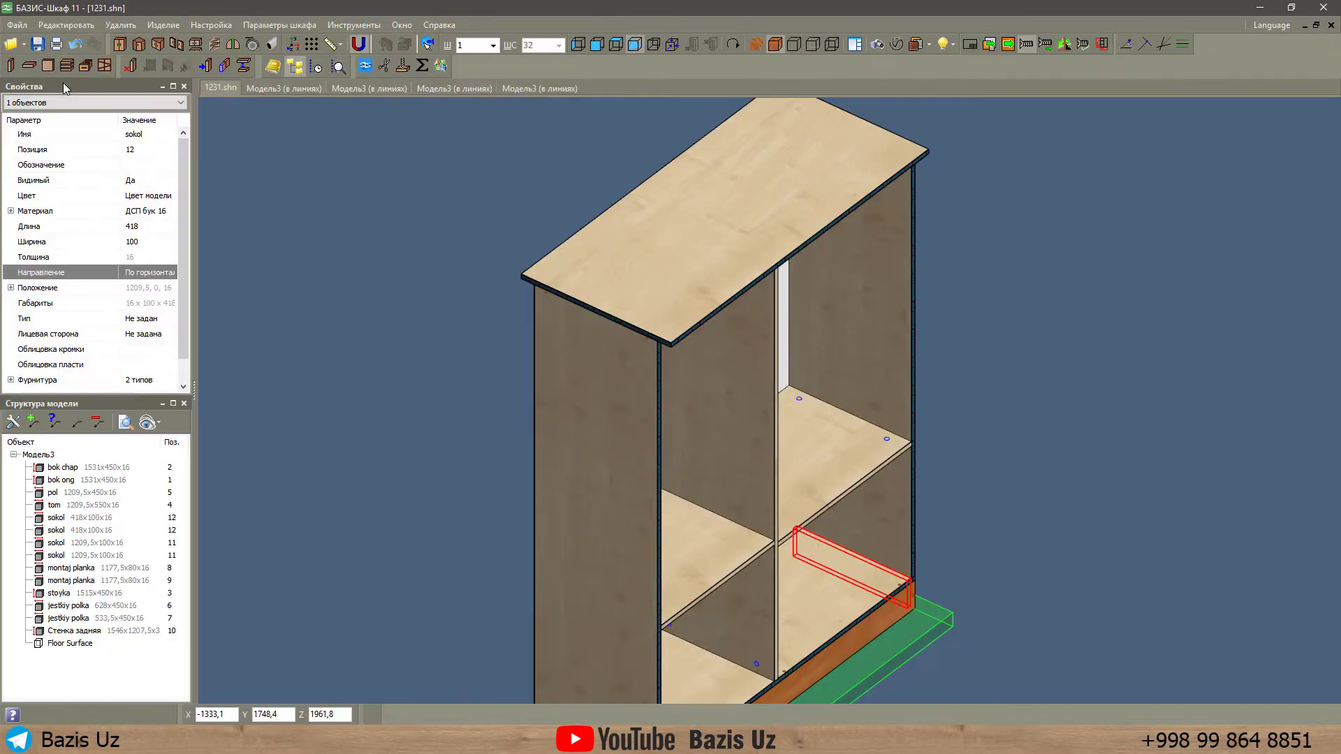
pyautogui.click(15, 25)
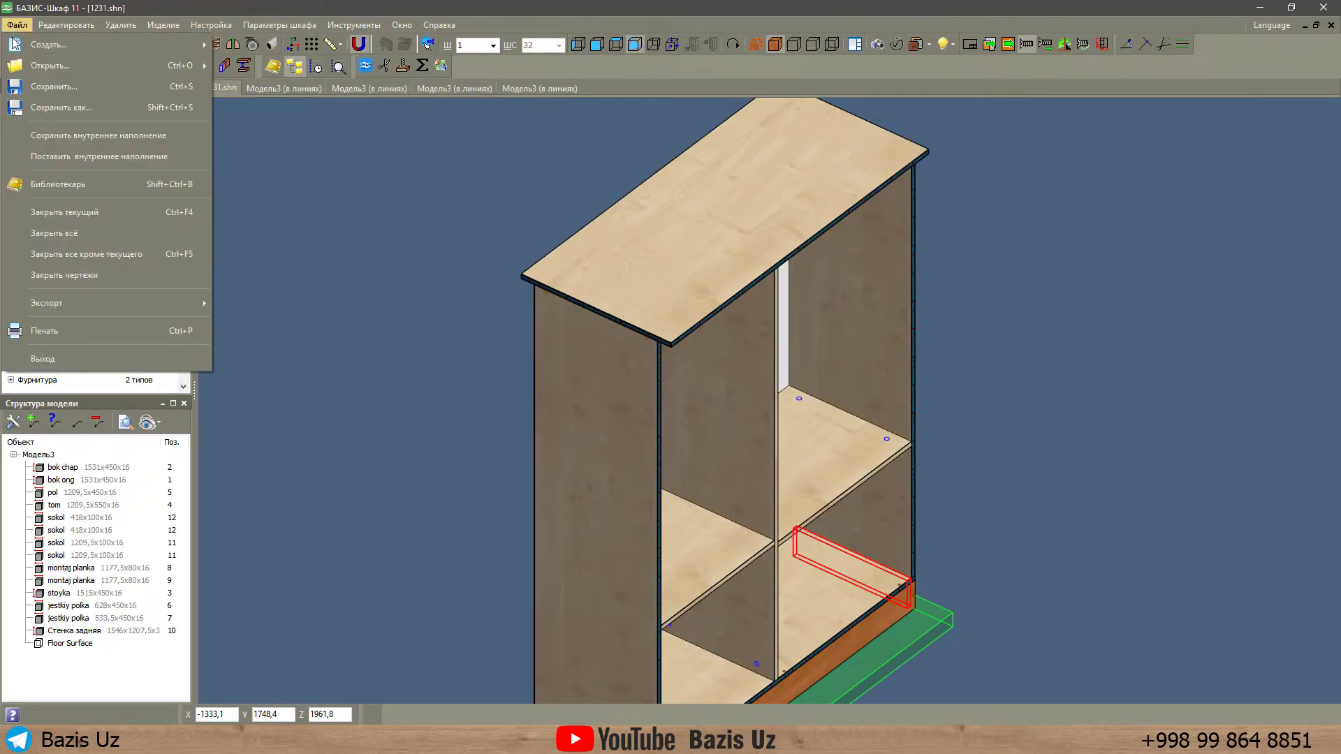
# Save the cabinet model in lines with position placement (Ставить позиции) off, and close the resulting line drawing.
pyautogui.click(210, 25)
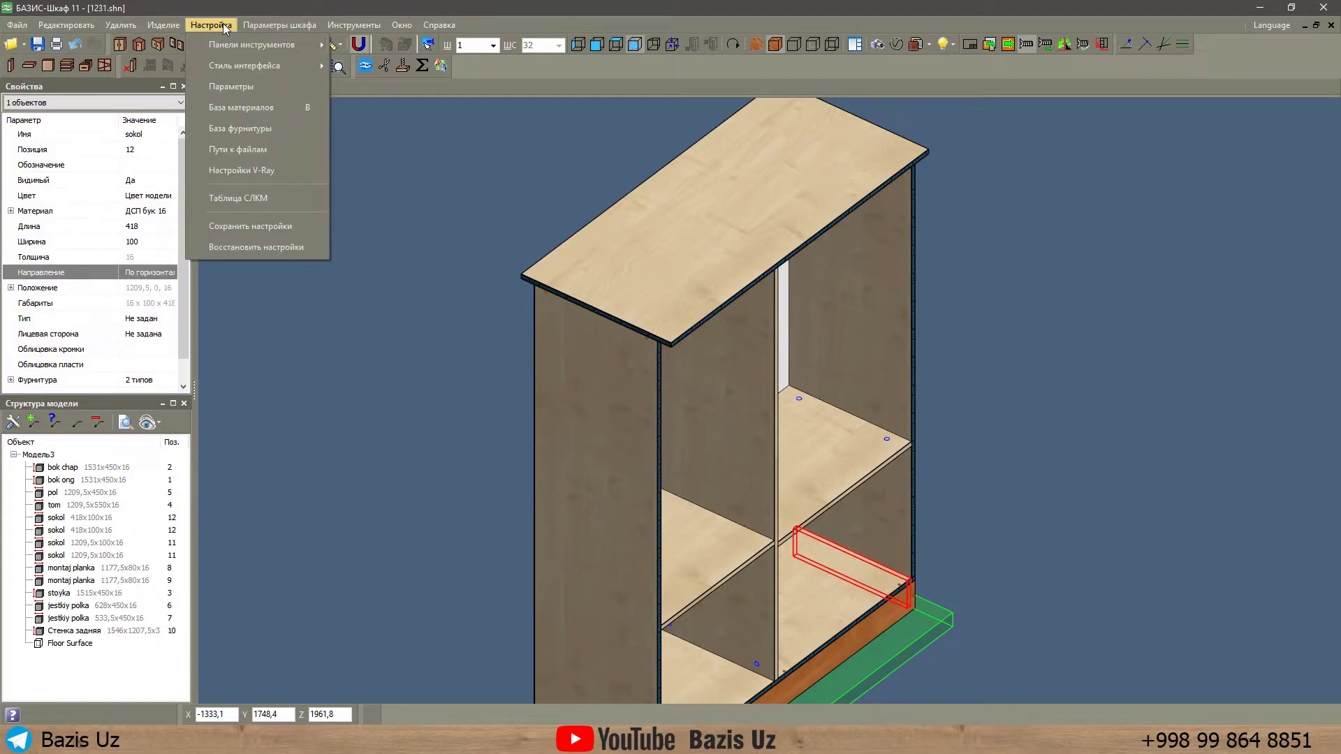
pyautogui.moveTo(164, 23)
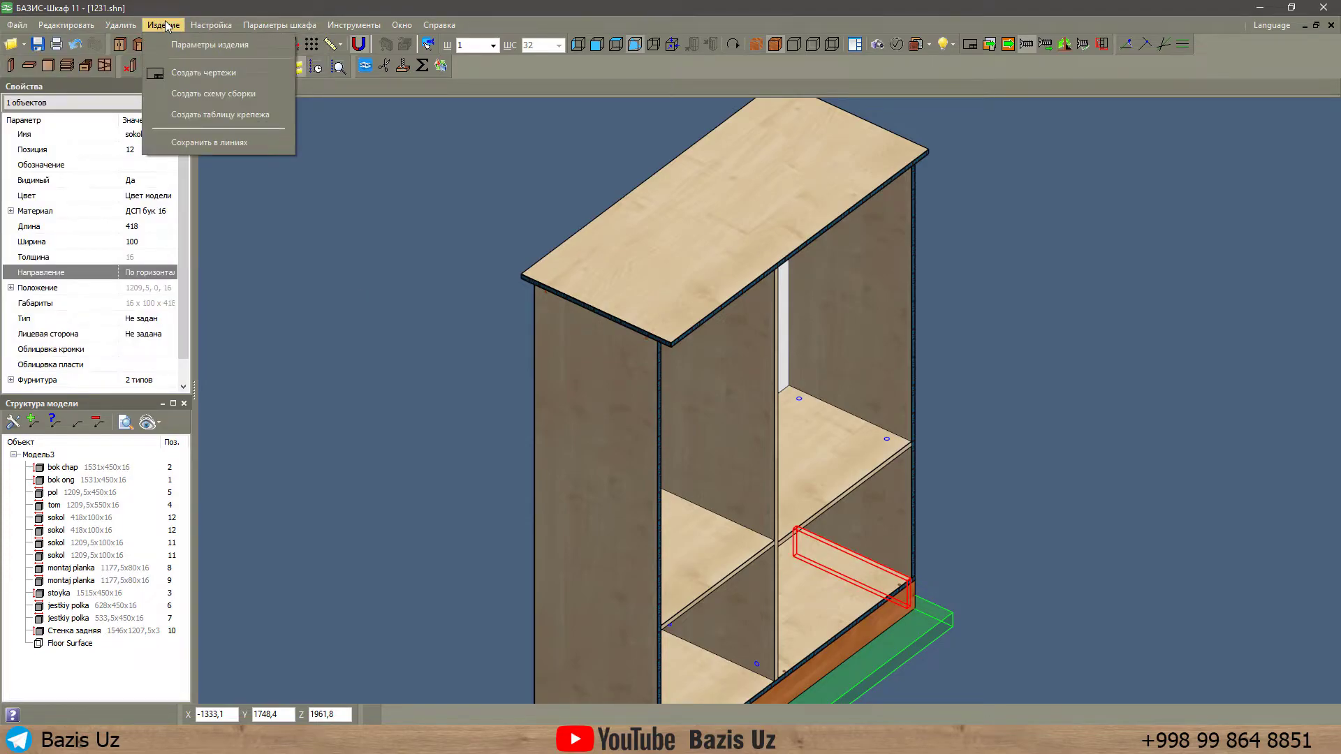
pyautogui.click(190, 143)
pyautogui.click(656, 279)
pyautogui.click(692, 280)
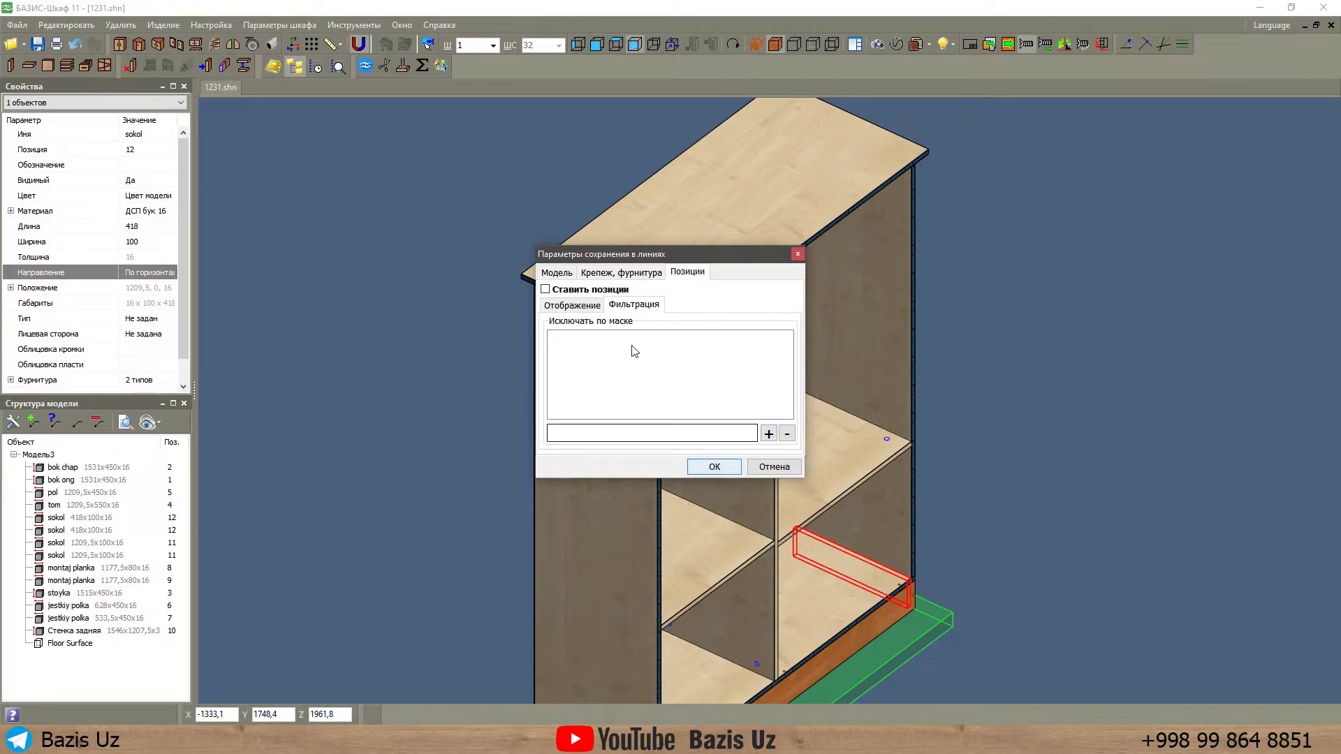
pyautogui.click(714, 467)
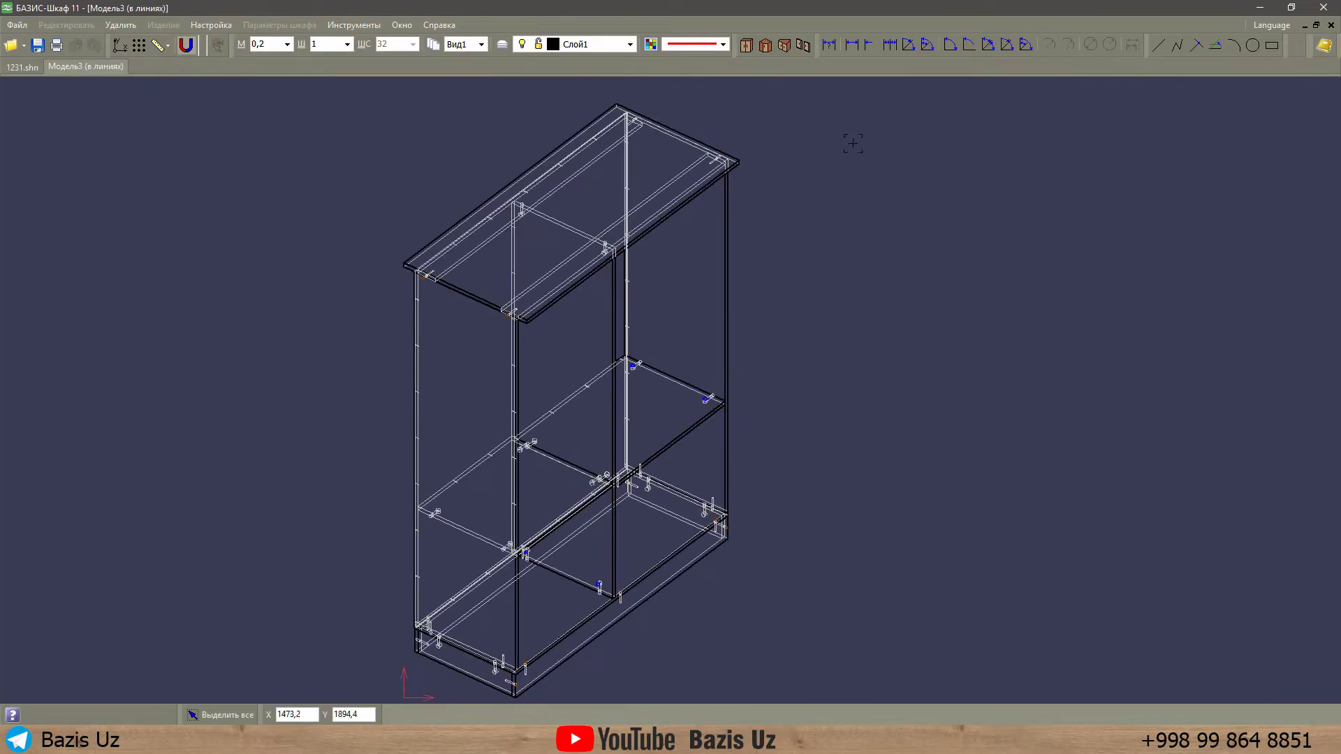
pyautogui.click(1328, 25)
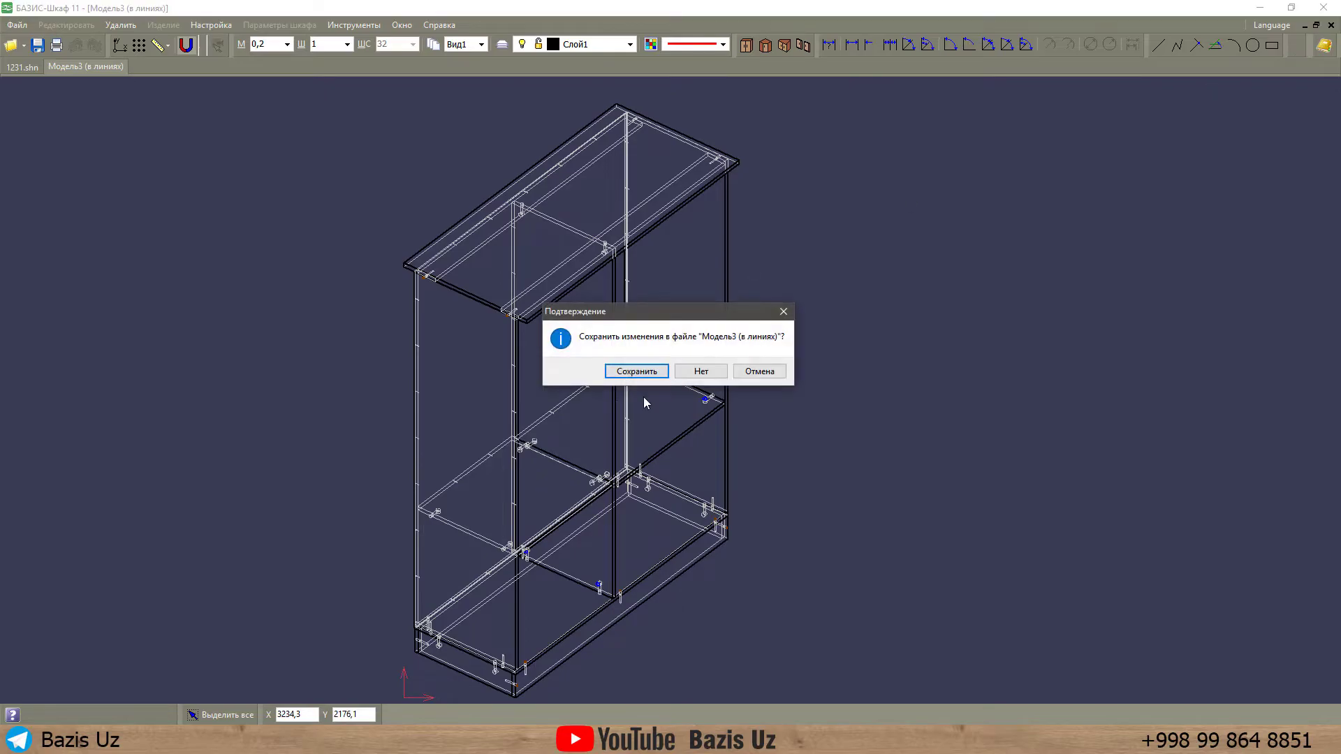
pyautogui.click(618, 368)
# Examine the list of available toolbars and which of them are enabled.
pyautogui.click(208, 27)
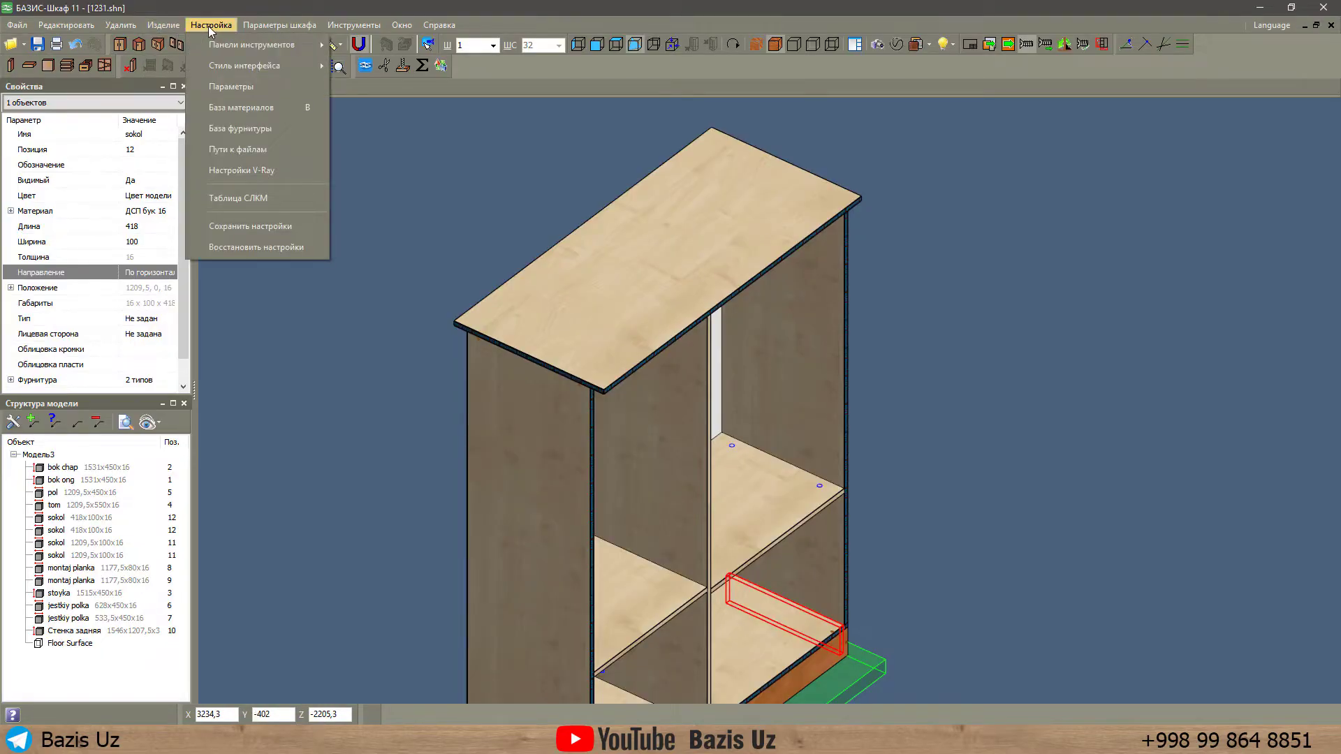
pyautogui.moveTo(212, 48)
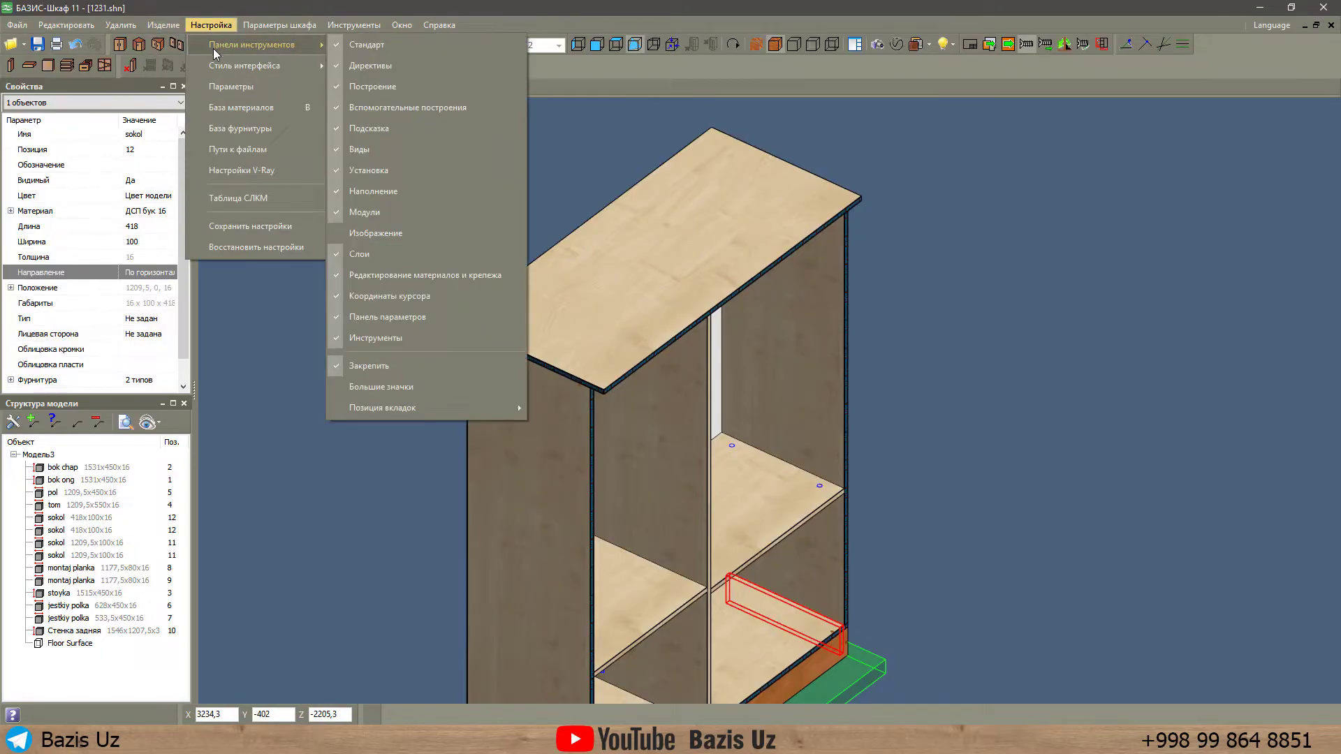
pyautogui.click(775, 44)
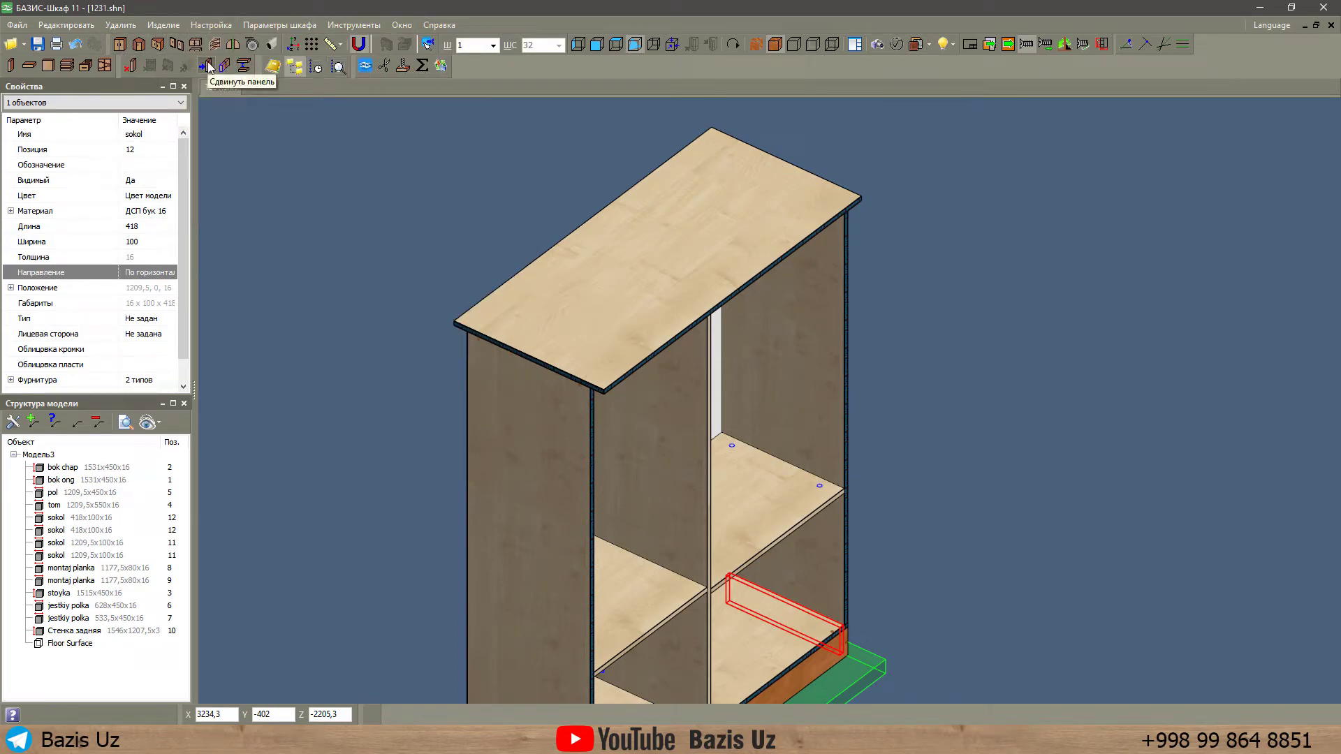
pyautogui.click(211, 25)
pyautogui.moveTo(244, 44)
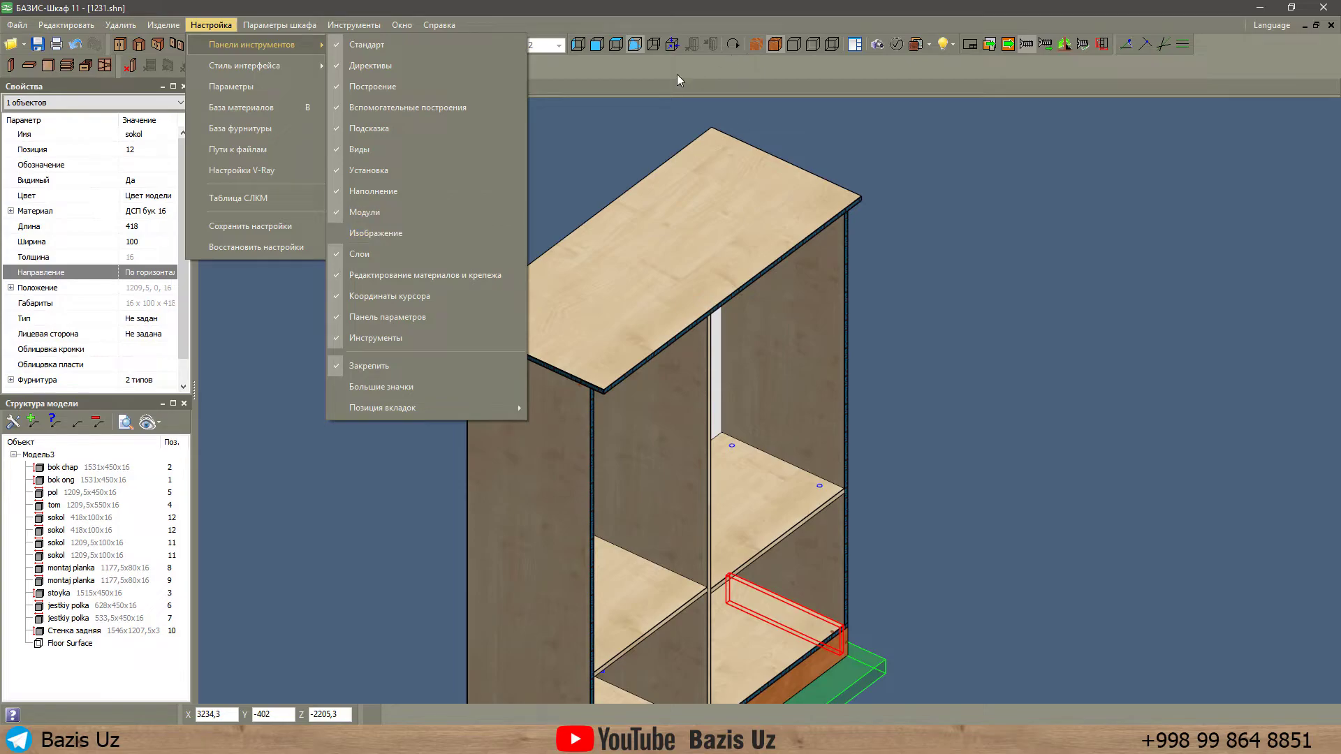
pyautogui.click(343, 232)
pyautogui.click(190, 28)
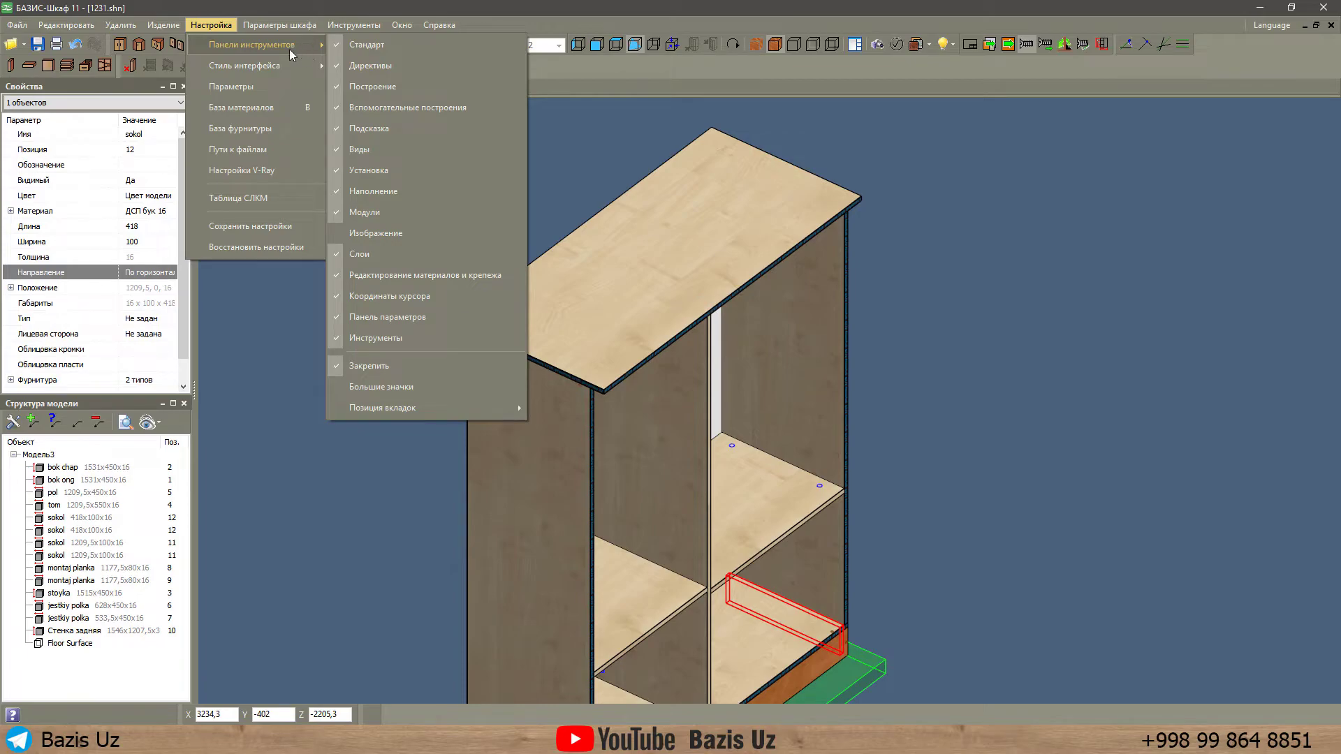
pyautogui.click(781, 74)
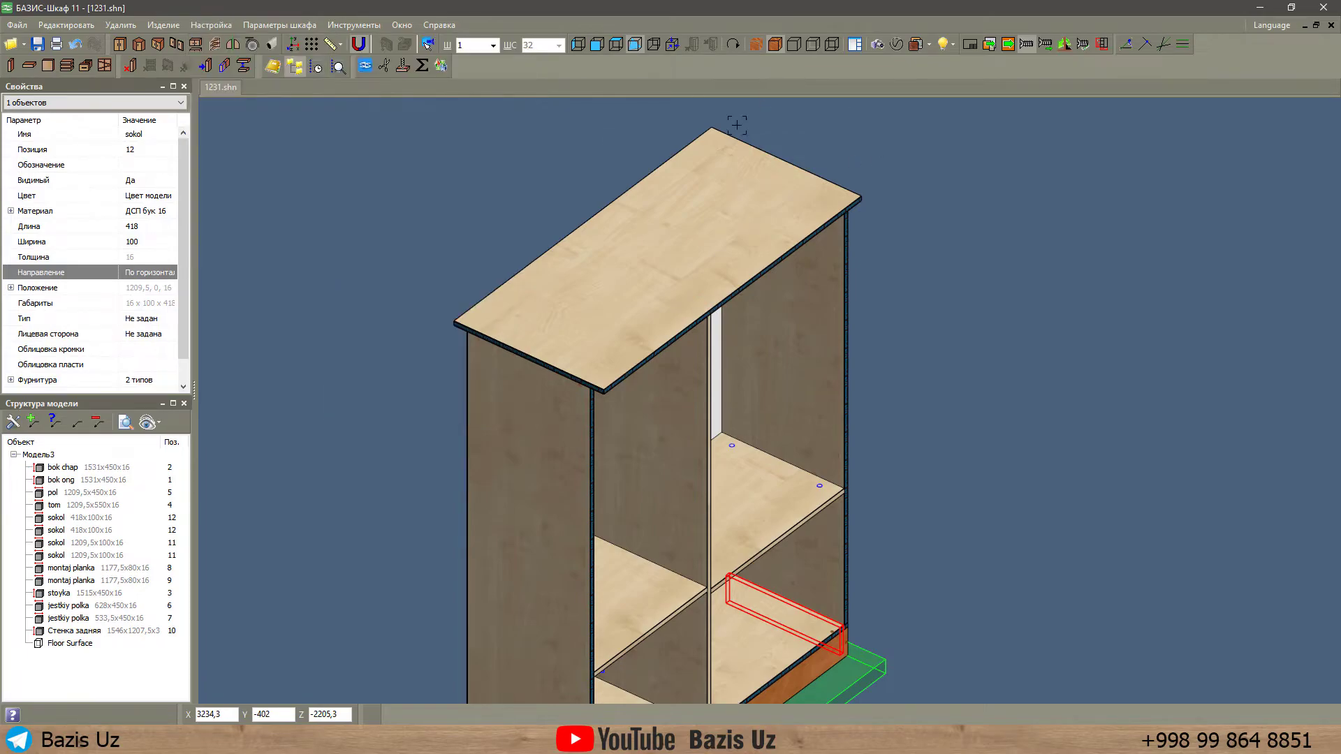
# Display the Изображение toolbar and place it floating beside the second toolbar row.
pyautogui.rightClick(635, 66)
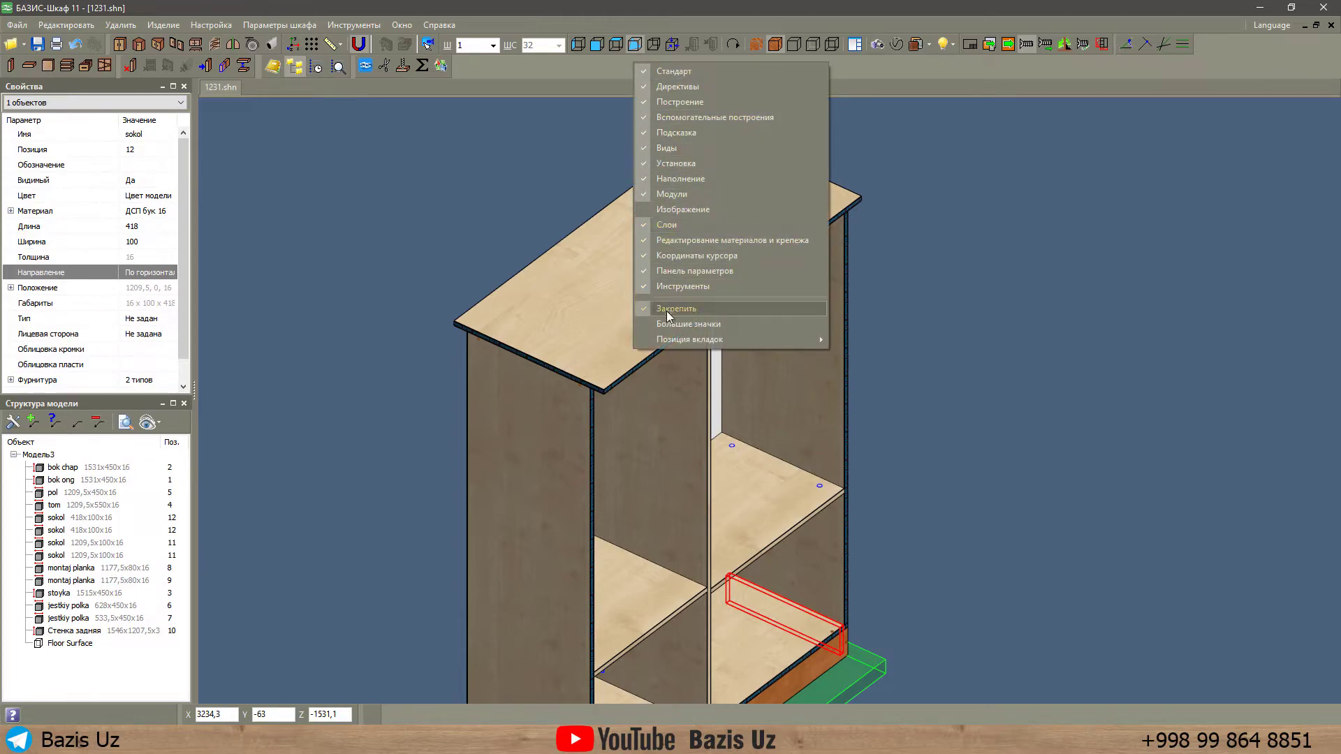
pyautogui.click(668, 209)
pyautogui.moveTo(1245, 159); pyautogui.dragTo(516, 73)
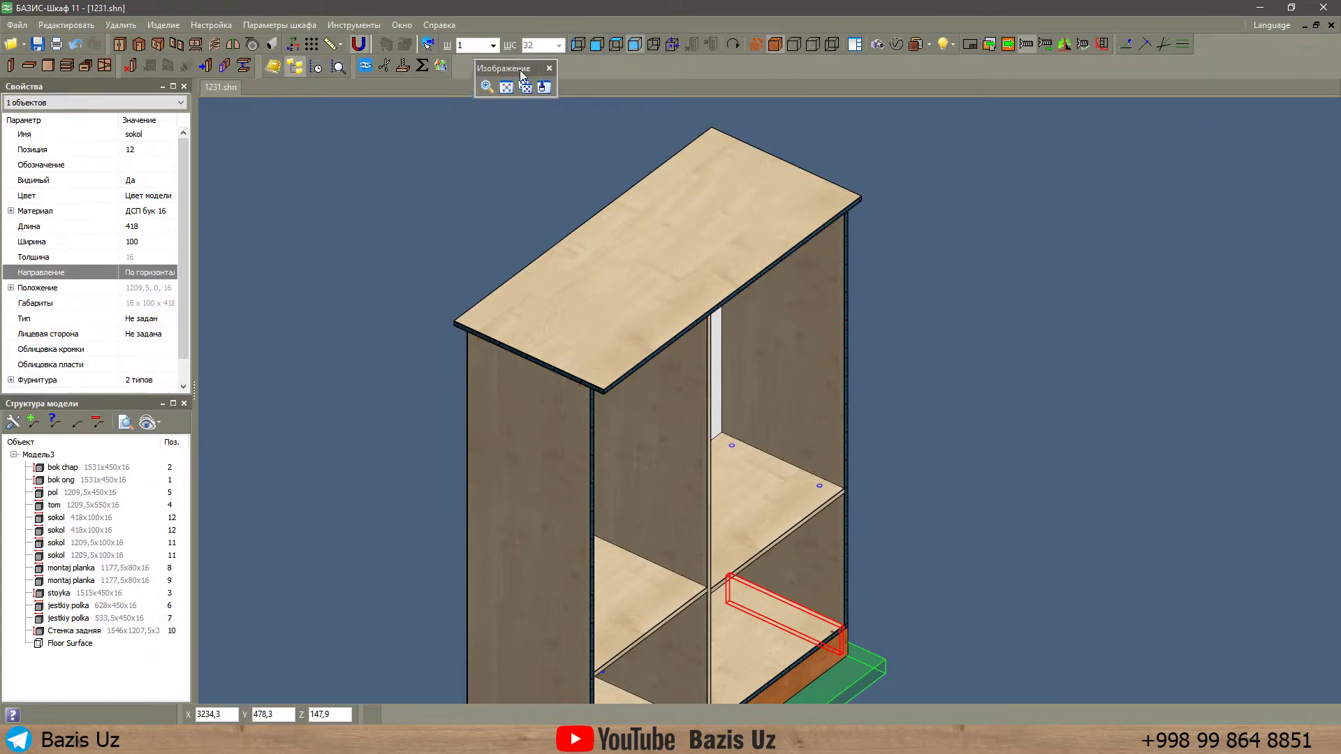
# Turn off toolbar locking (Закрепить) and dock the Изображение toolbar at the end of the second toolbar row.
pyautogui.rightClick(609, 61)
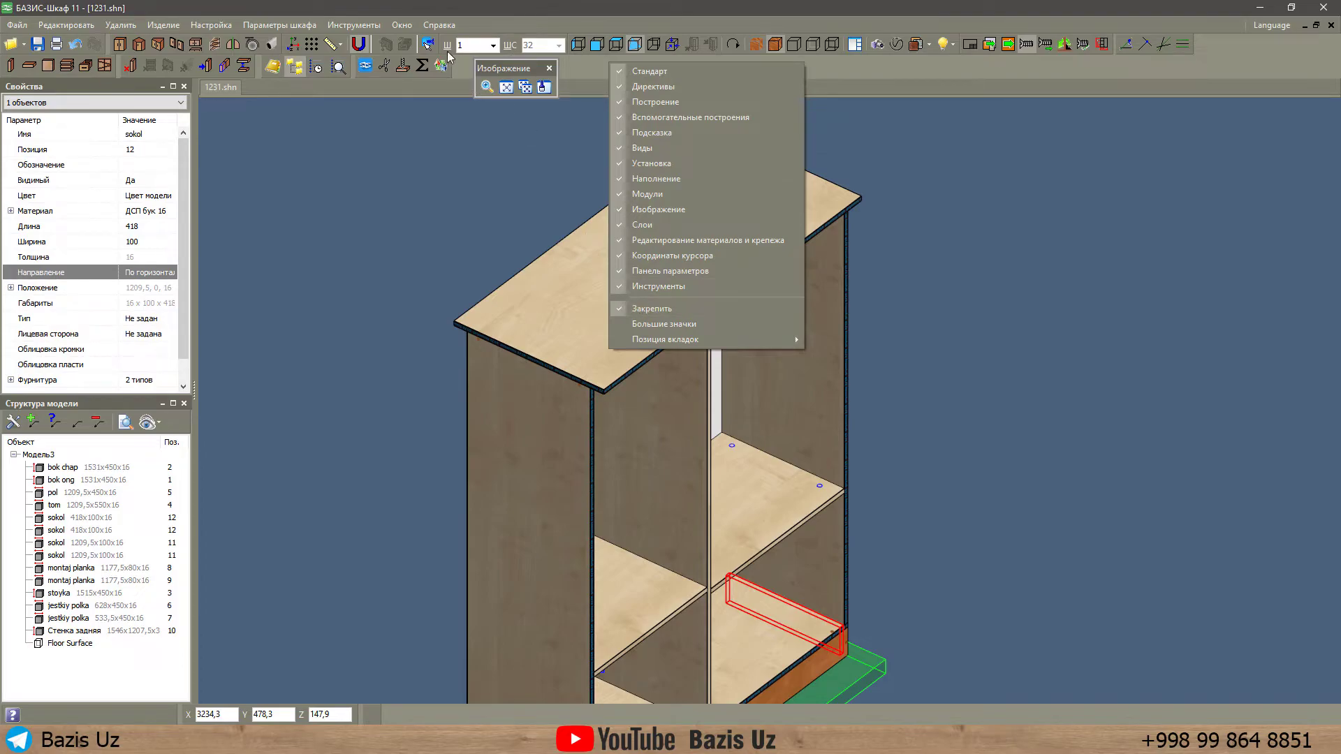
pyautogui.click(649, 308)
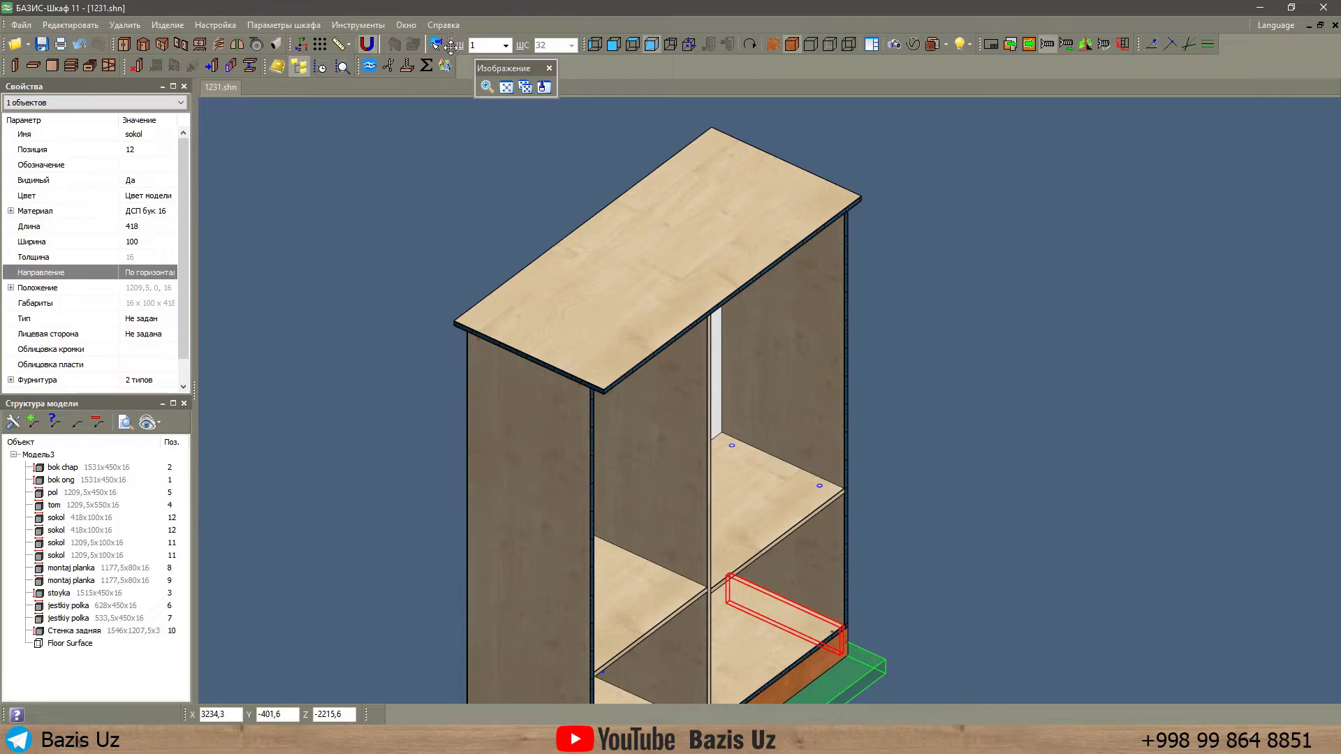
pyautogui.moveTo(454, 40); pyautogui.dragTo(552, 127)
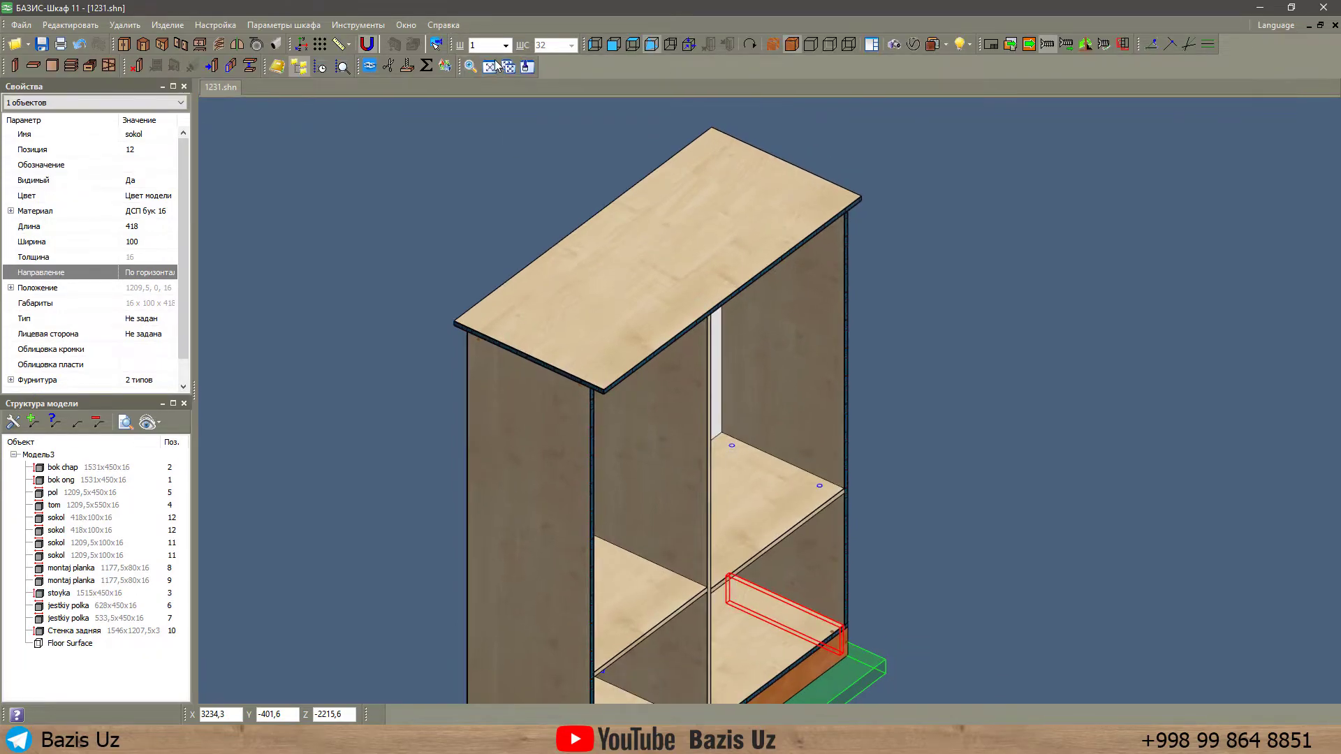
# Try large toolbar icons (Большие значки) and restore the normal icon size.
pyautogui.rightClick(559, 64)
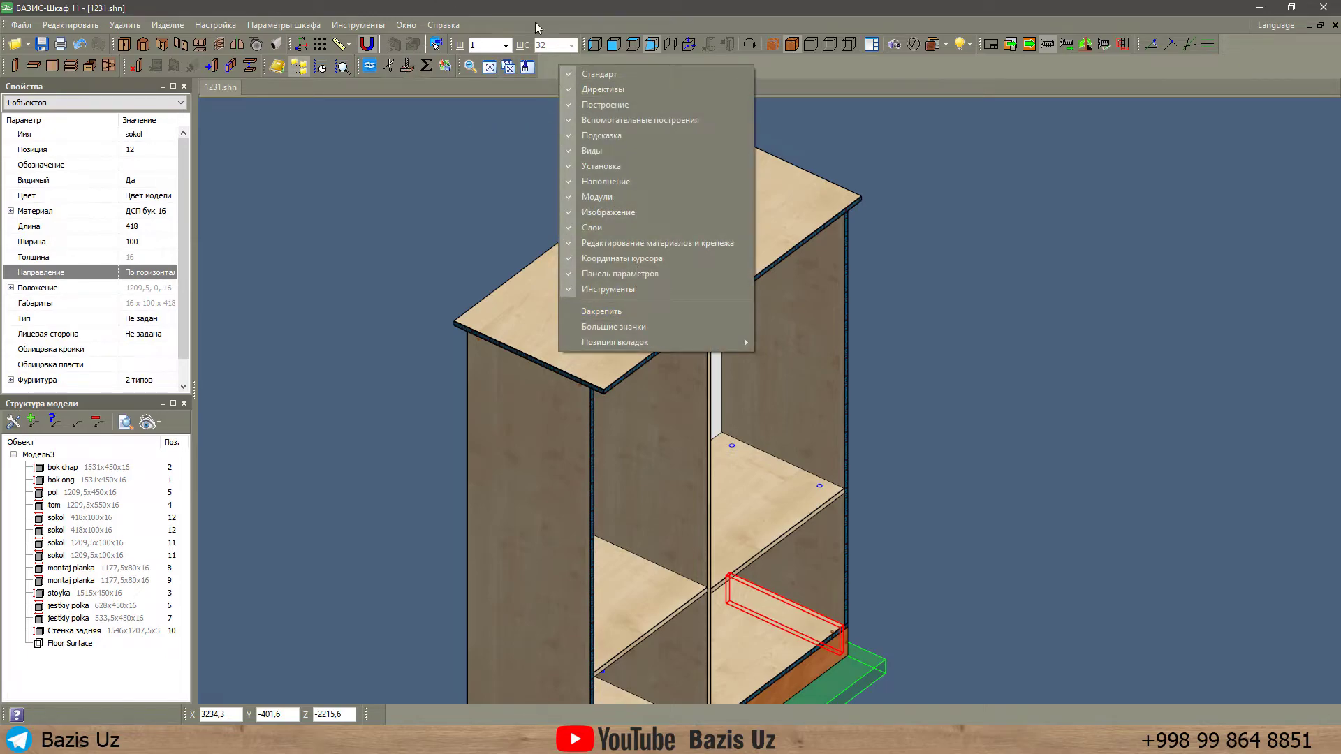
pyautogui.click(612, 327)
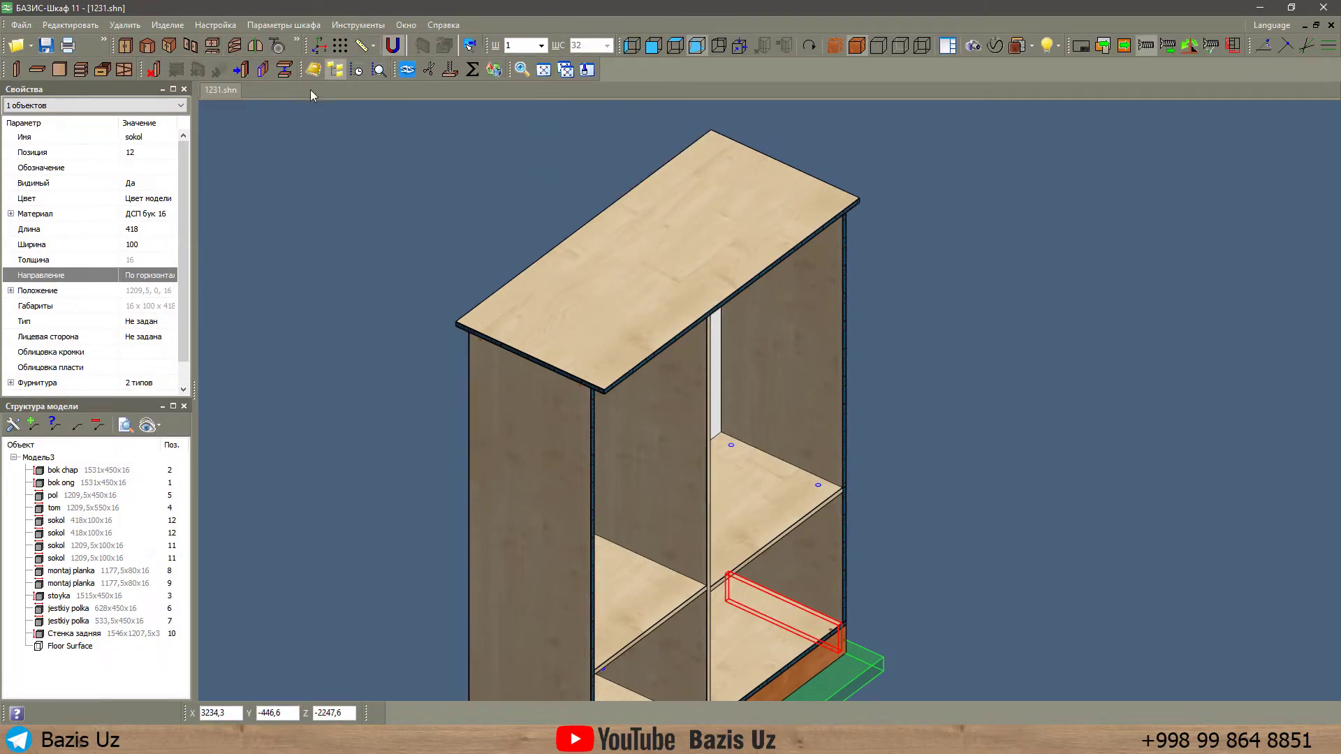
pyautogui.rightClick(615, 64)
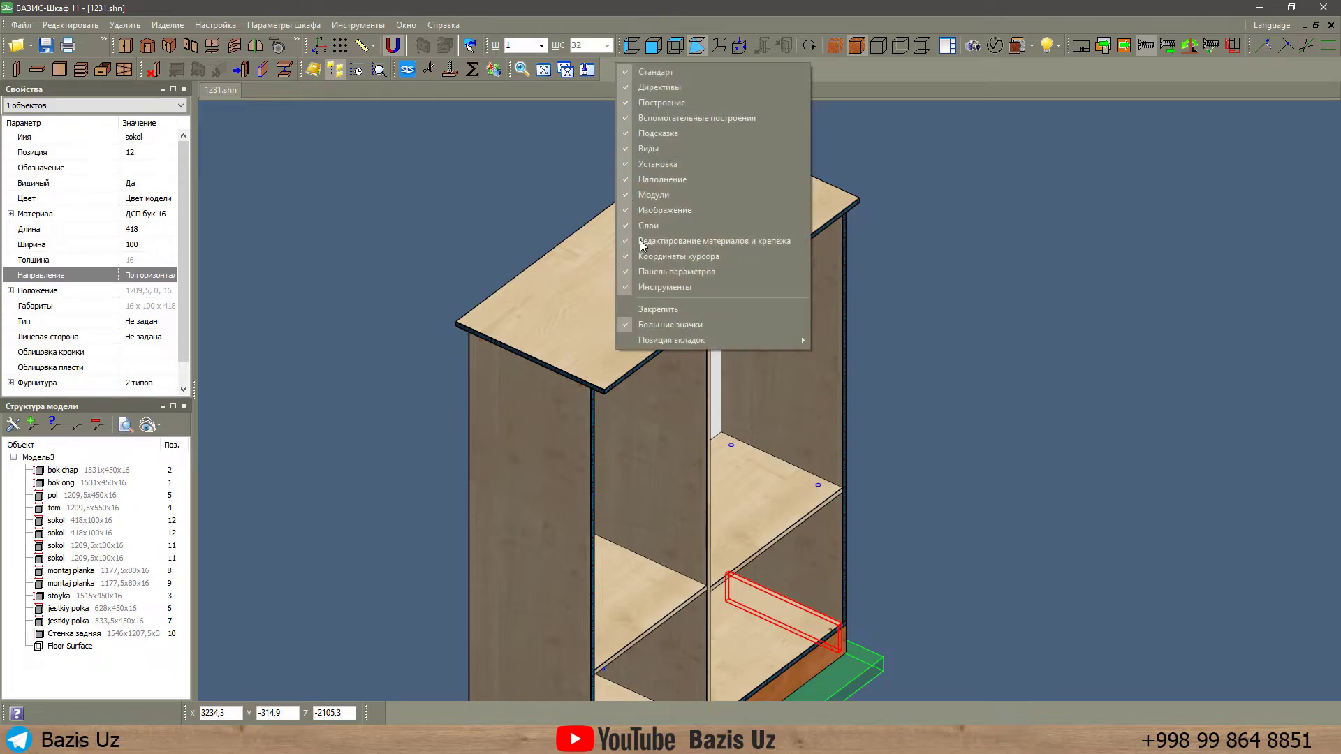
pyautogui.click(649, 327)
# Try a lighter interface style and restore the original dark style.
pyautogui.click(212, 24)
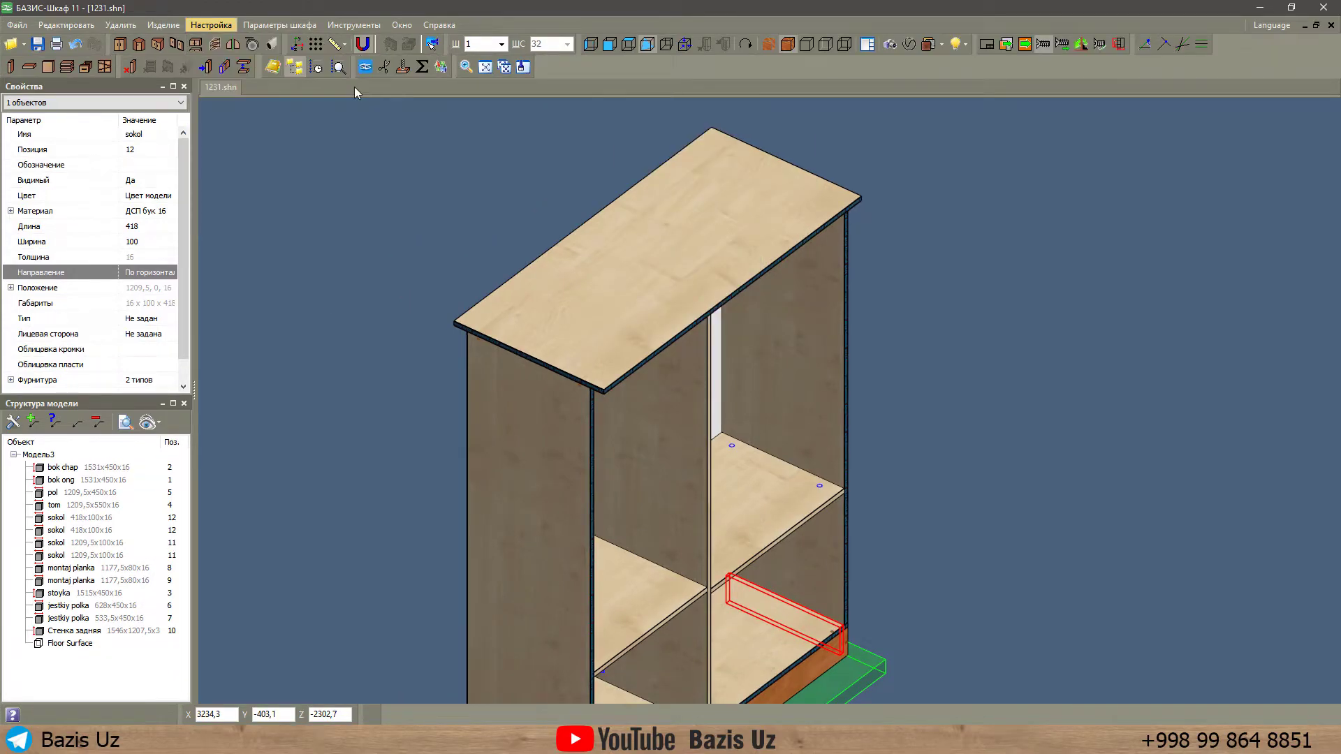
pyautogui.click(359, 86)
pyautogui.click(225, 25)
pyautogui.moveTo(258, 66)
pyautogui.click(360, 109)
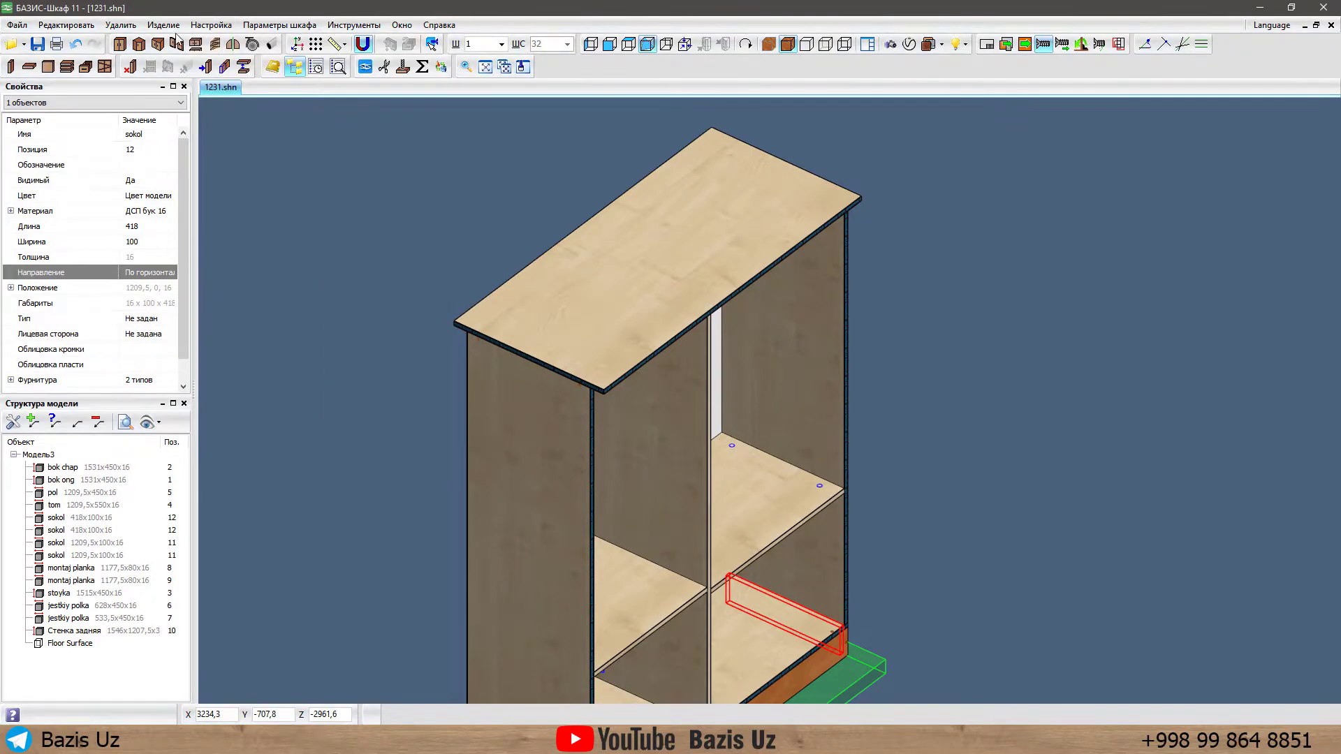
pyautogui.click(211, 25)
pyautogui.moveTo(260, 66)
pyautogui.click(376, 69)
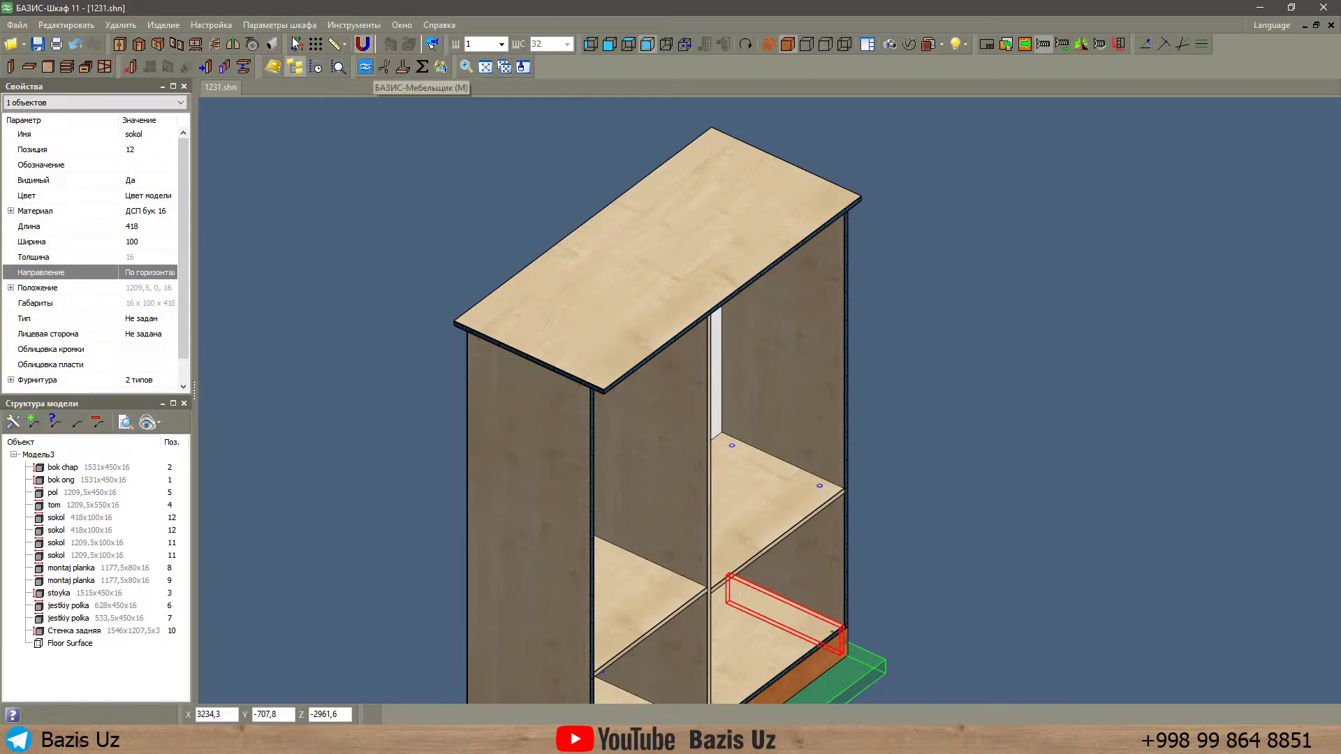
# Examine the program settings pages from Интерфейс through Расстановка позиций, including 2D and 3D windows, modelling, steps and file paths.
pyautogui.click(209, 26)
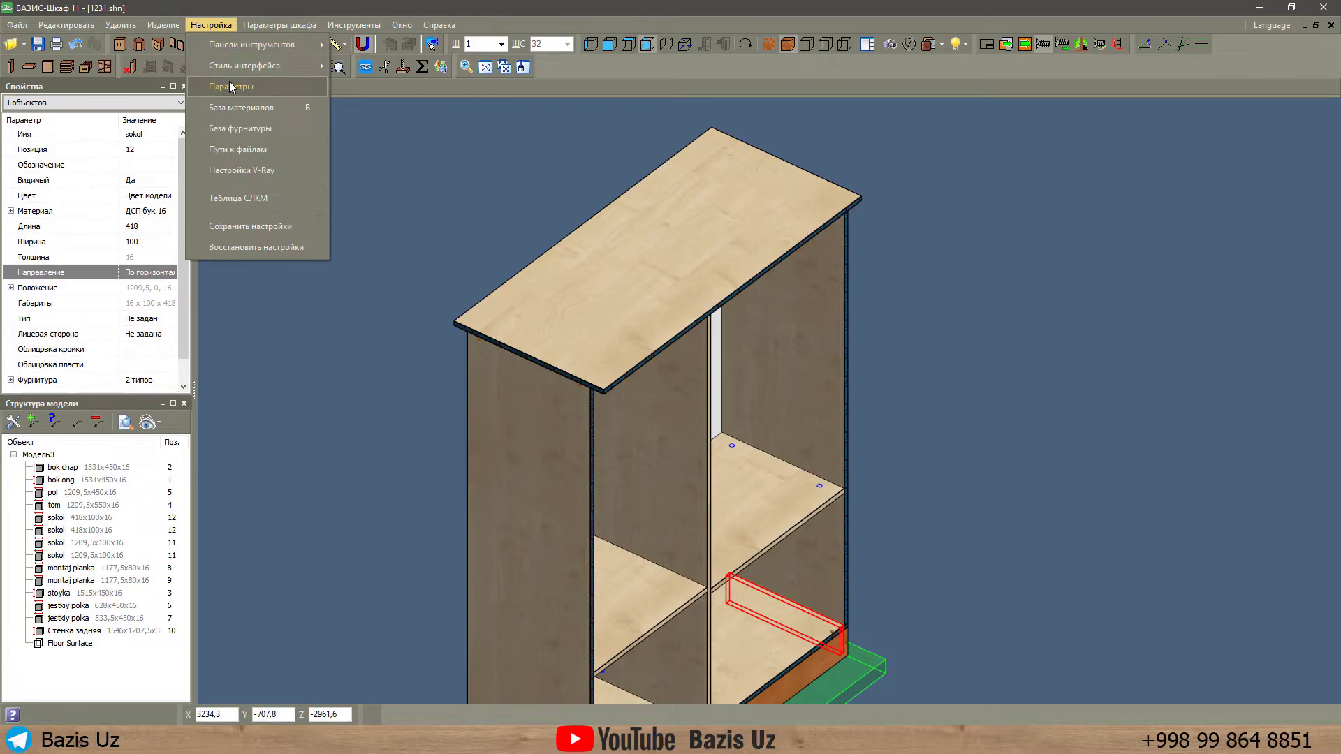
pyautogui.click(232, 86)
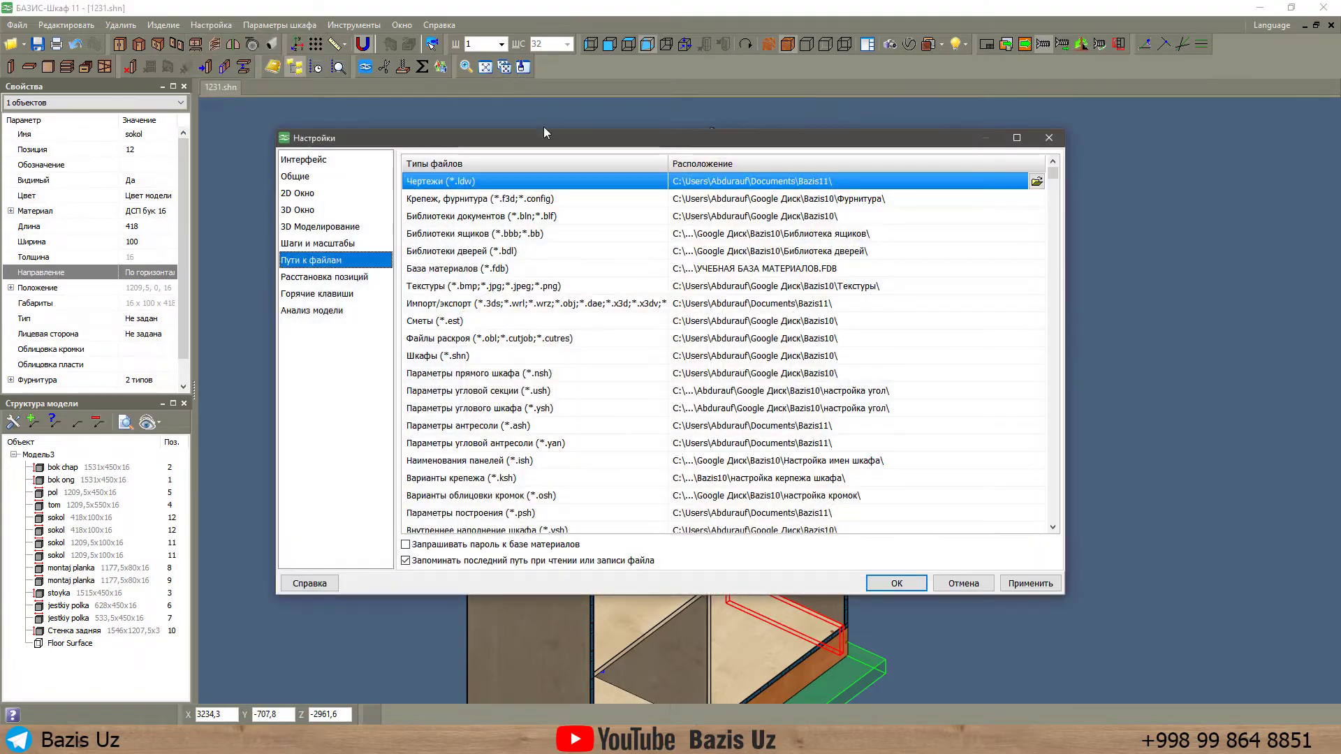
pyautogui.click(307, 160)
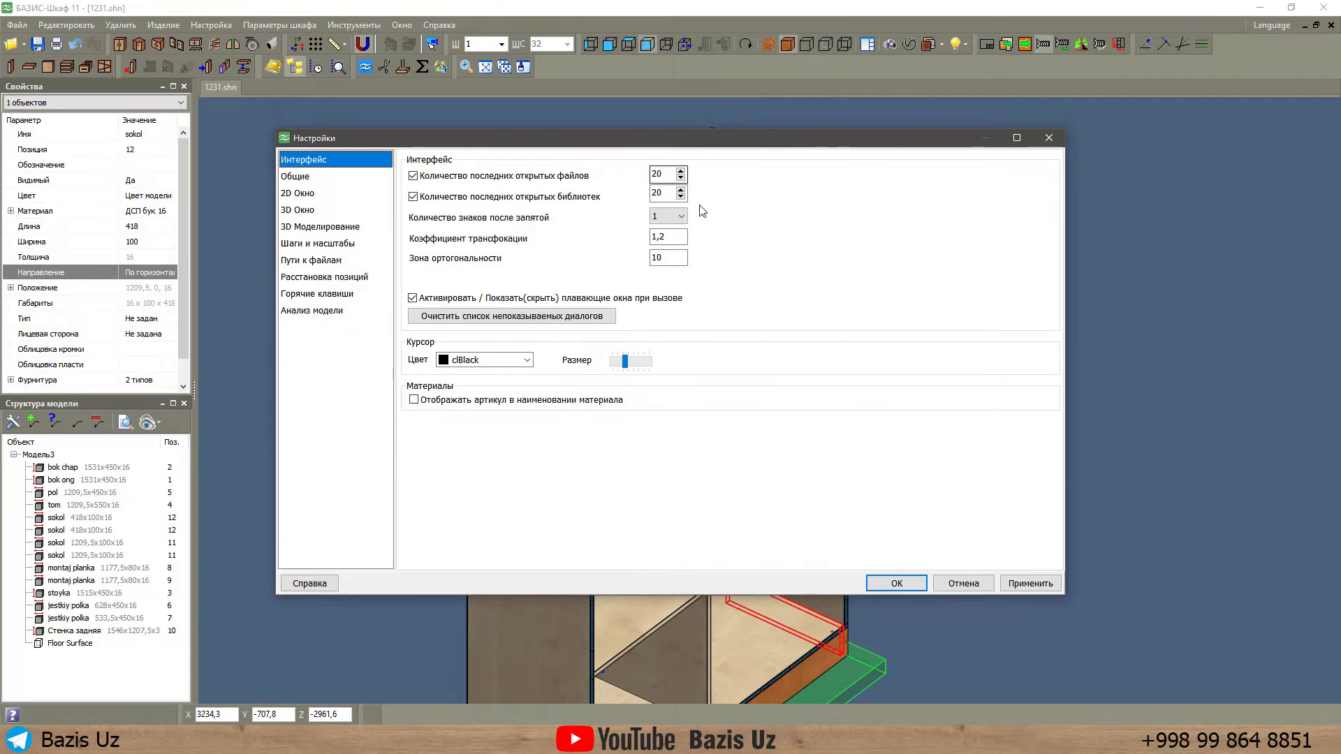
pyautogui.click(297, 177)
pyautogui.click(299, 194)
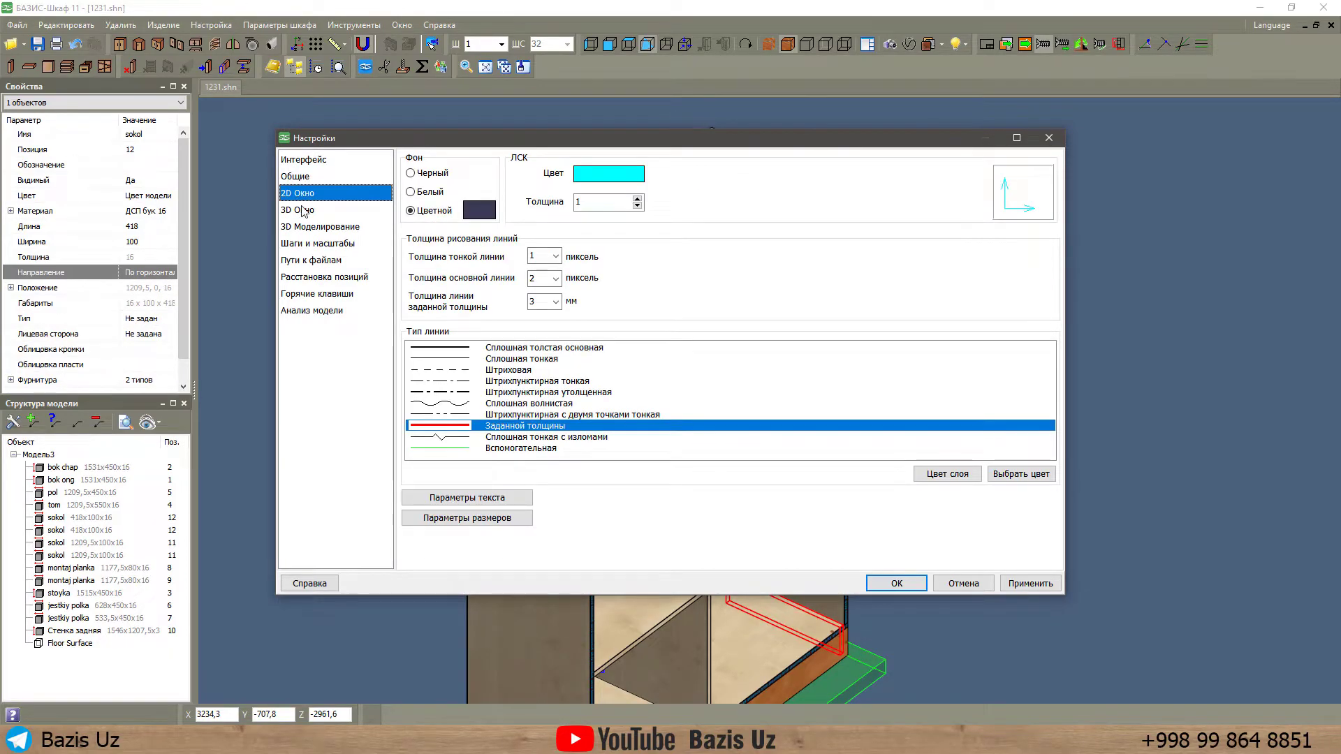
pyautogui.click(302, 210)
pyautogui.click(318, 228)
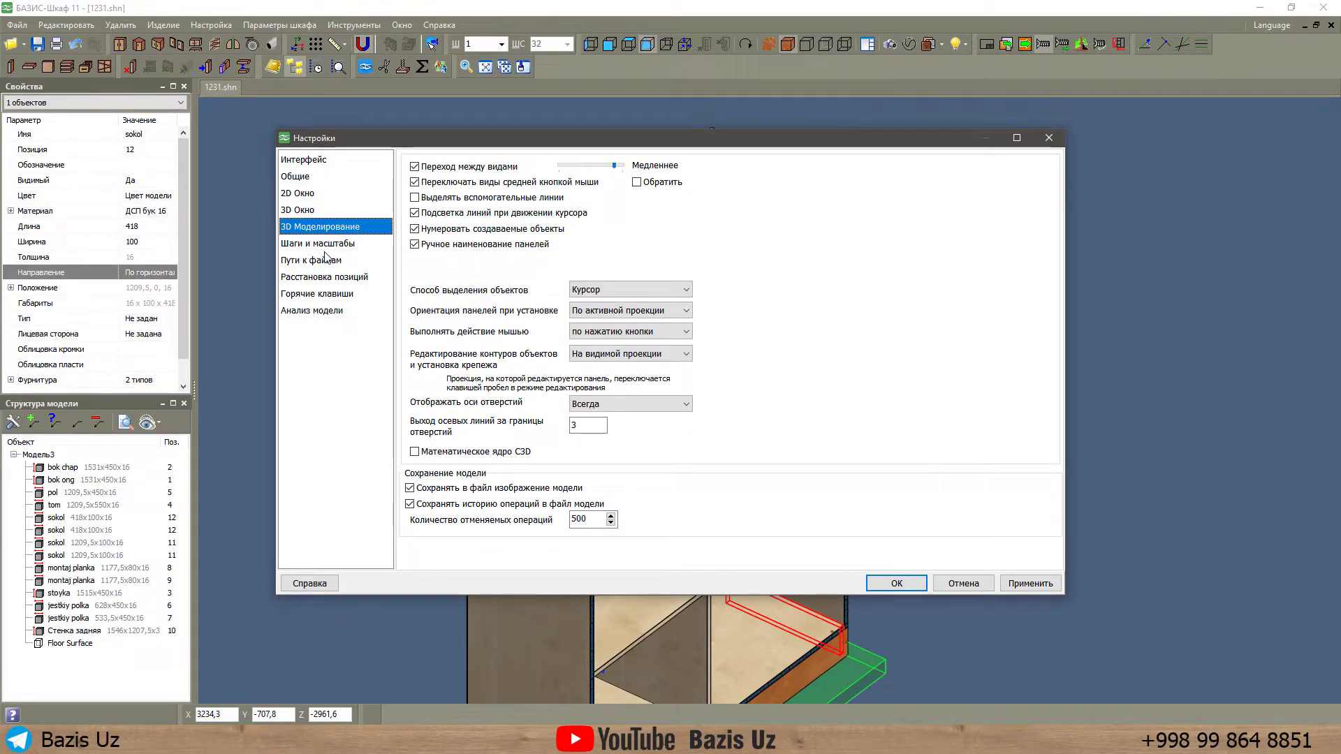
pyautogui.click(325, 248)
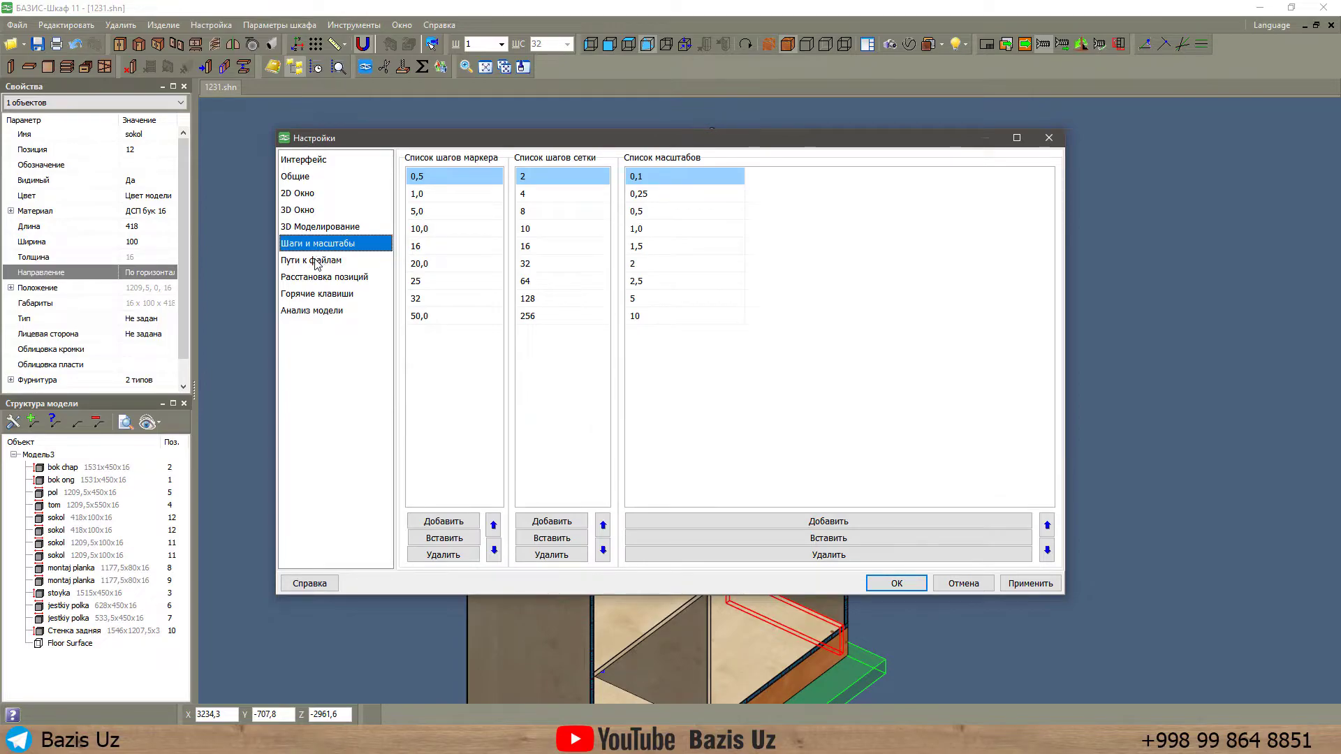
pyautogui.click(318, 262)
pyautogui.click(307, 278)
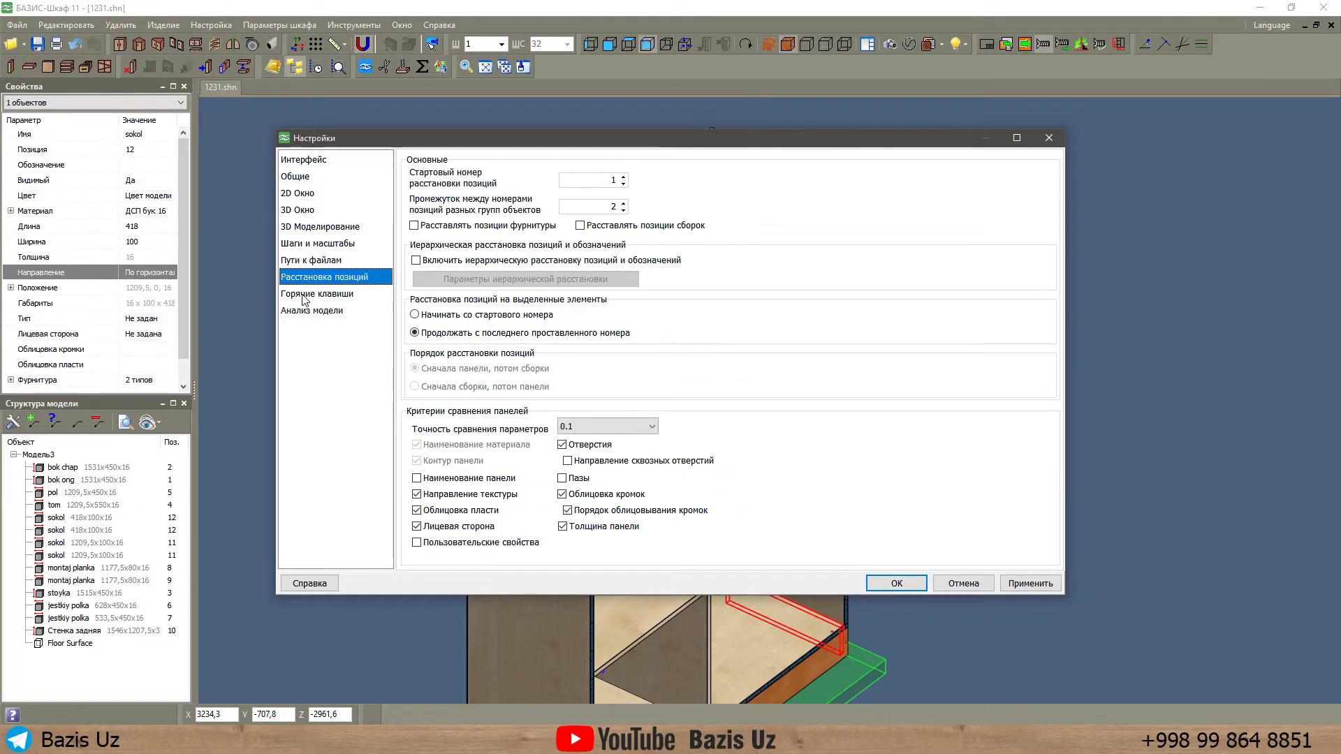
# Examine the hotkeys (Горячие клавиши) settings page and the keys assigned to view commands, Вспомогательные построения and Автопривязка.
pyautogui.click(315, 293)
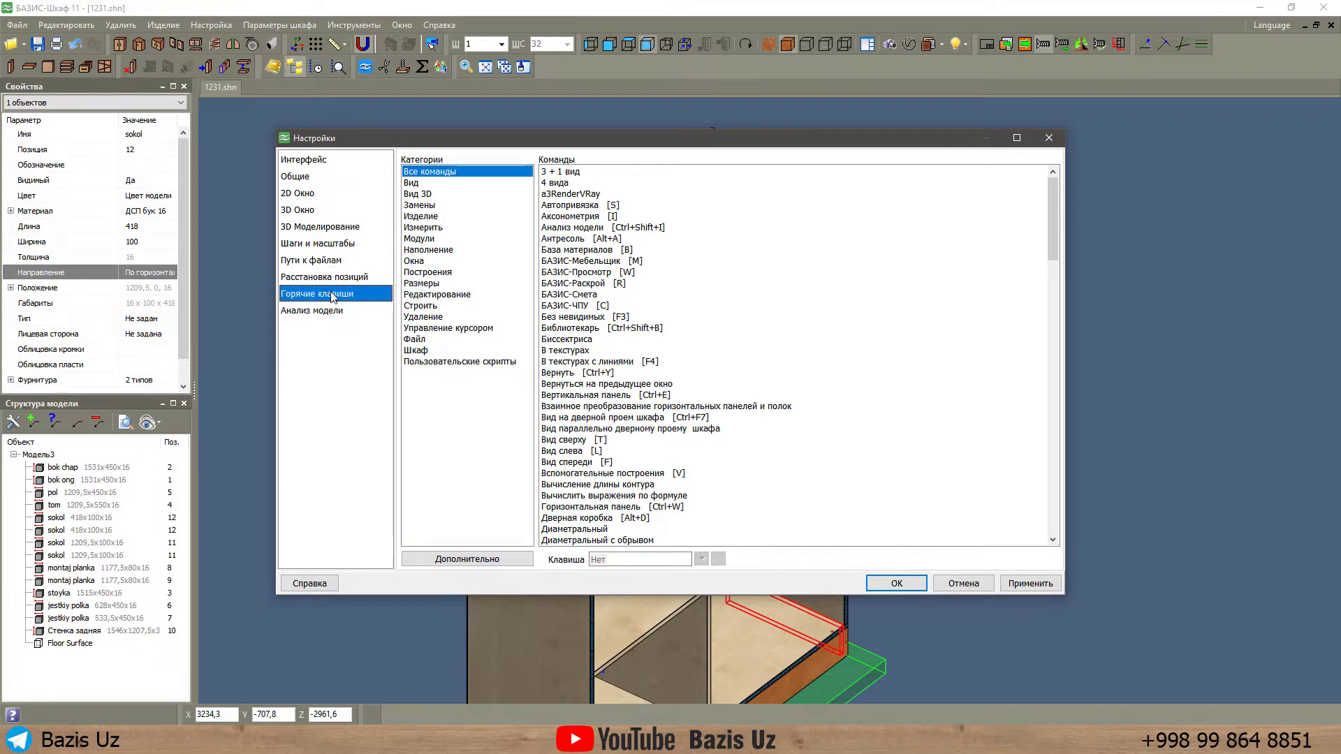
pyautogui.click(628, 239)
pyautogui.click(637, 339)
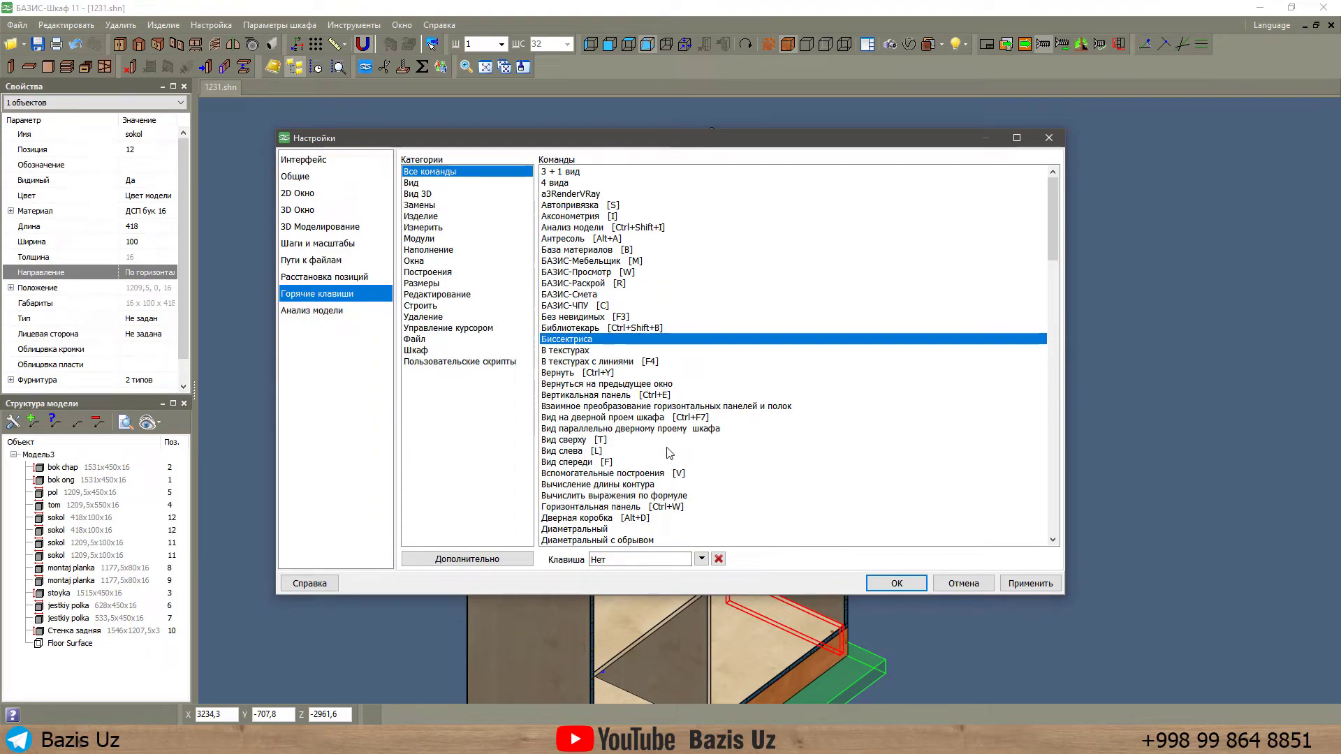
pyautogui.click(585, 441)
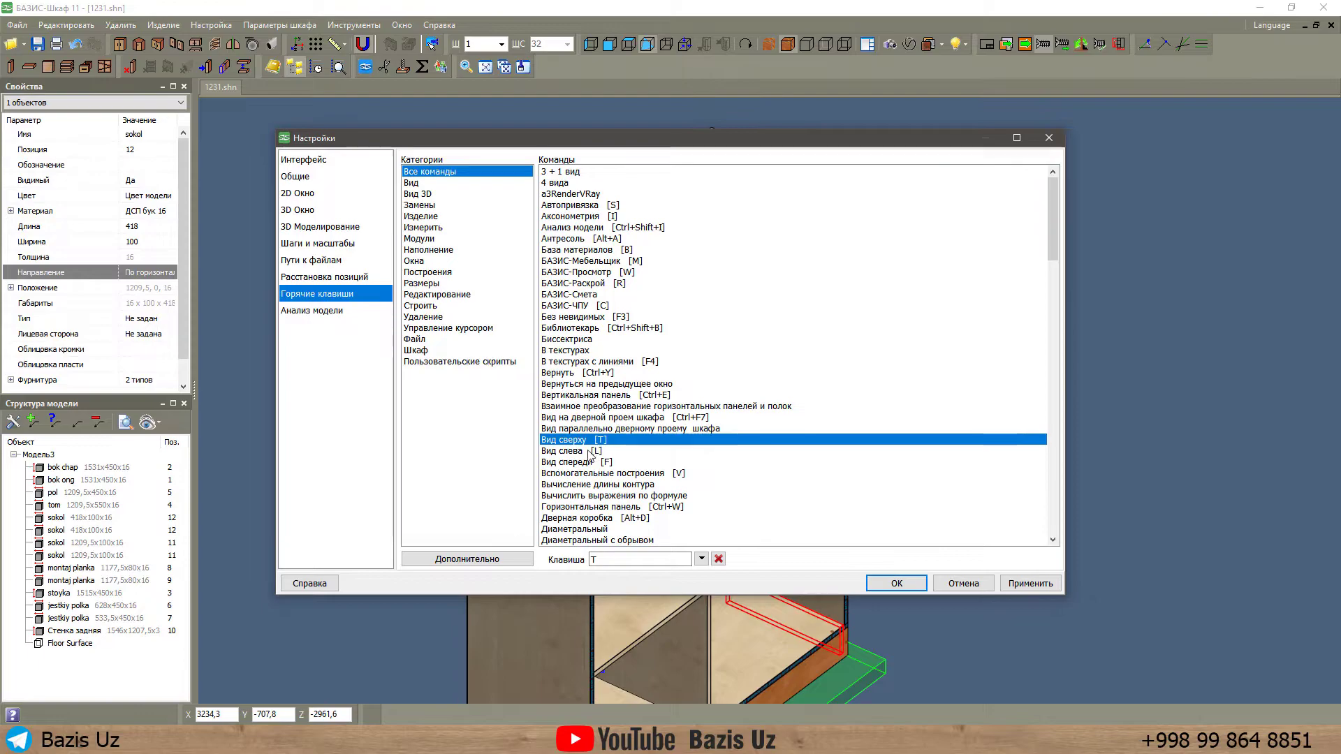
pyautogui.click(588, 452)
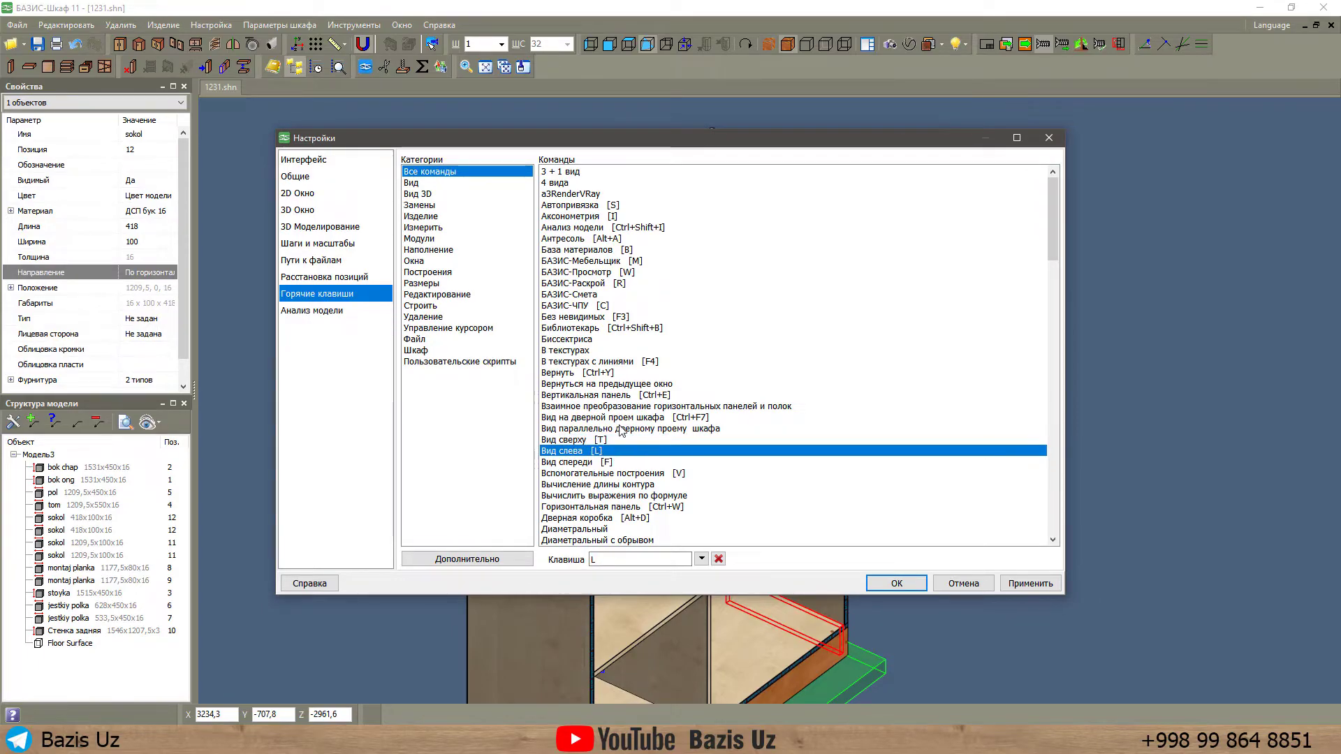
pyautogui.click(607, 462)
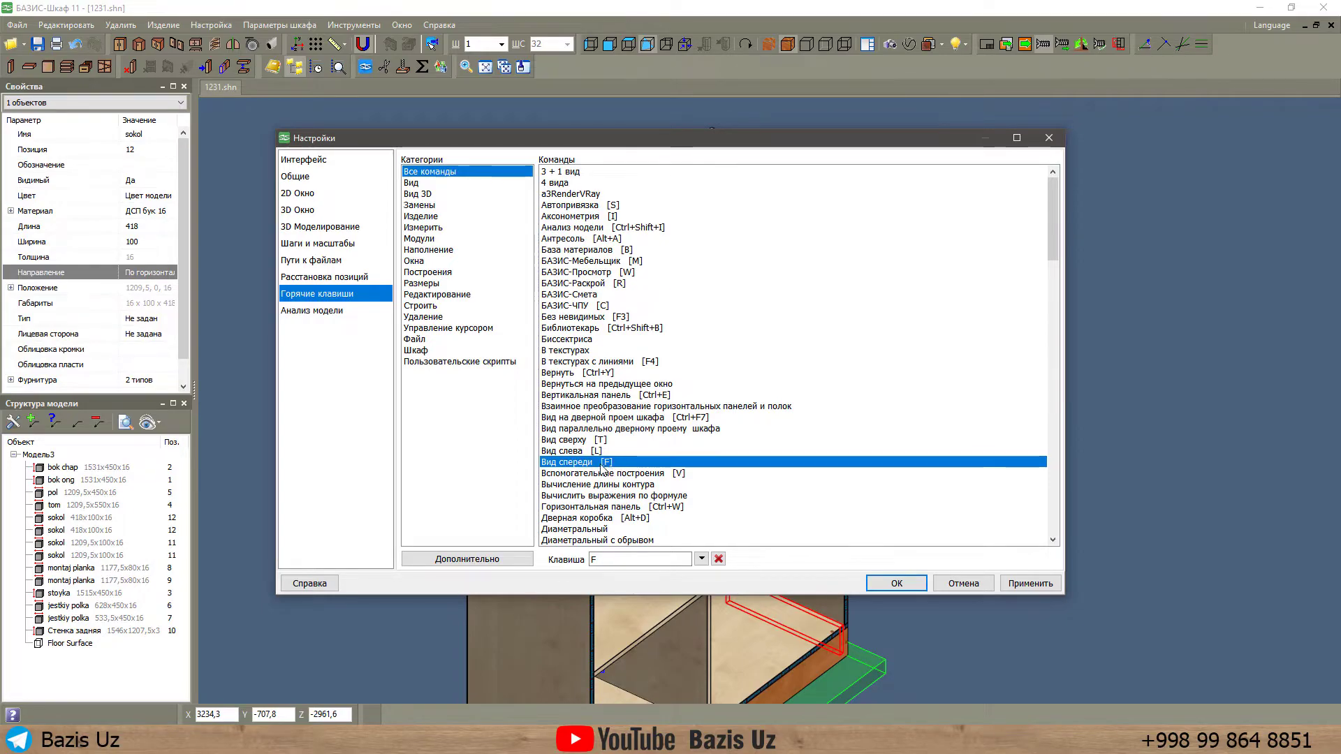
pyautogui.click(654, 475)
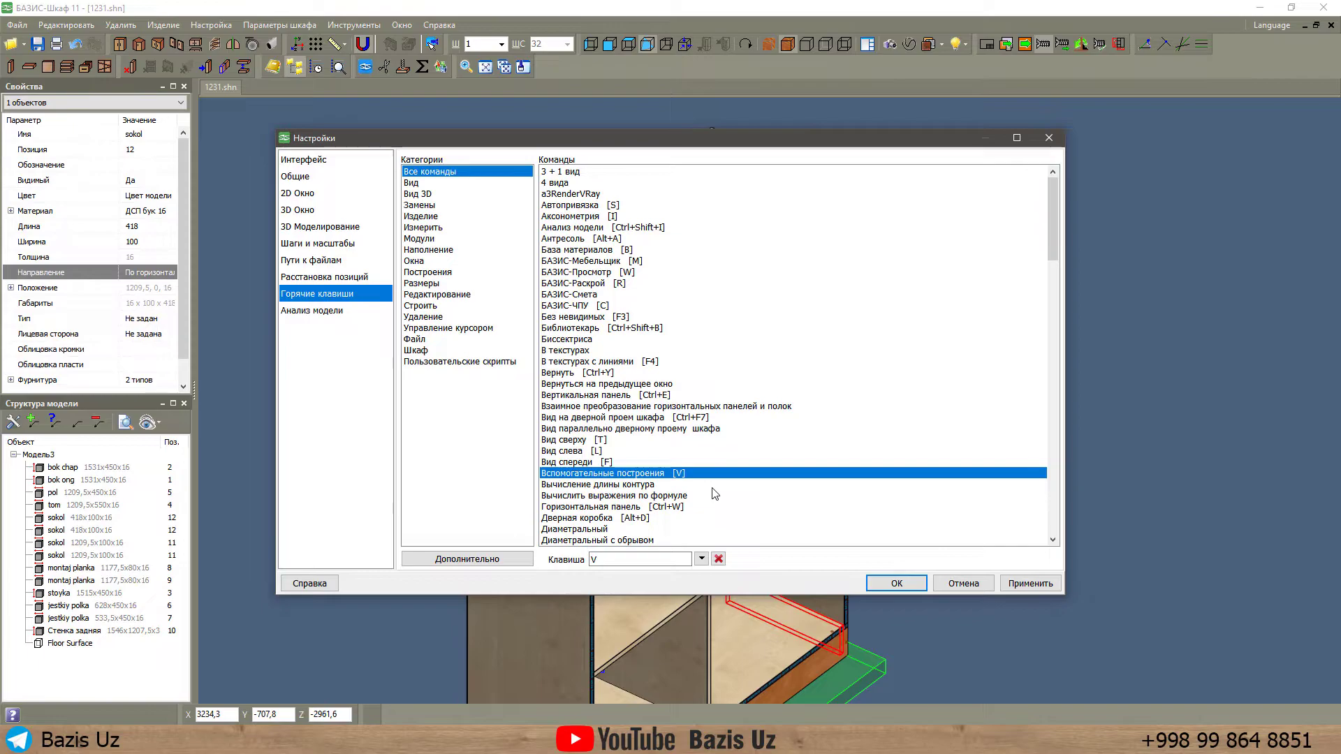
pyautogui.click(614, 206)
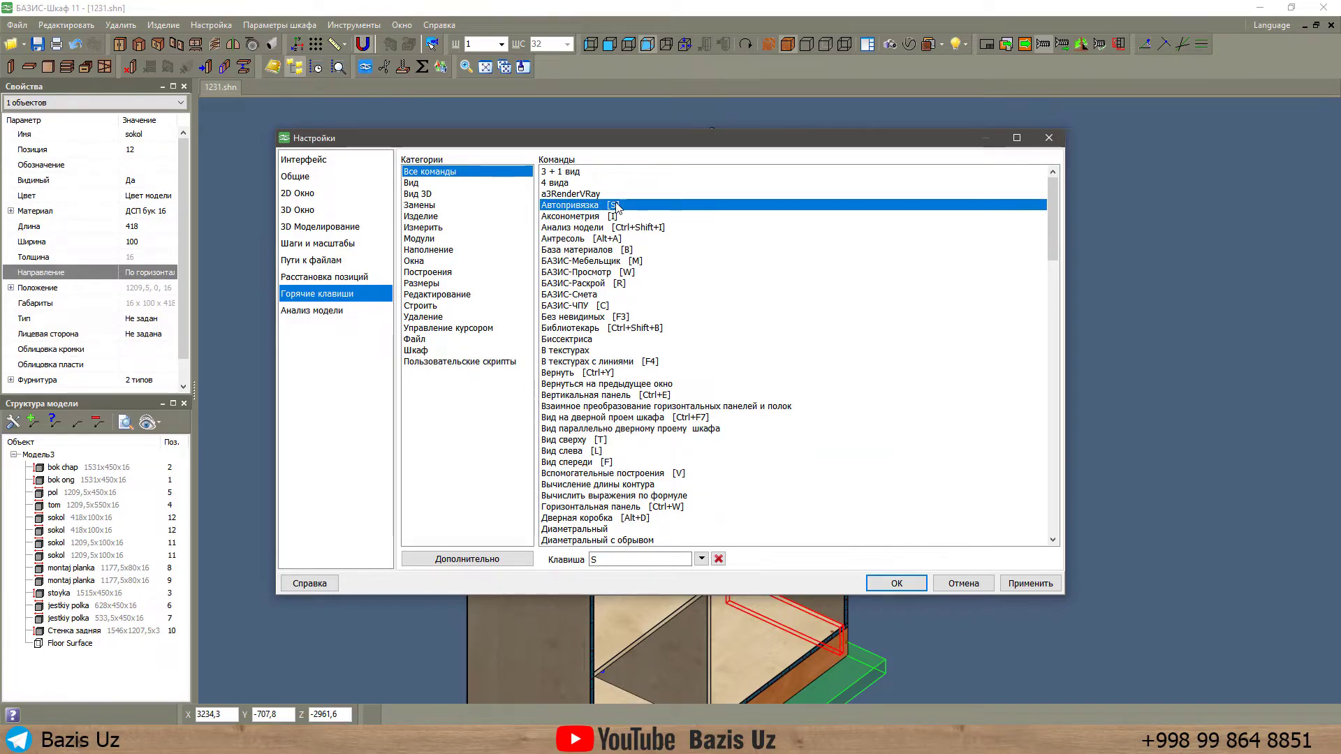
# Try assigning the hotkey Shift+1 to the Автопривязка command.
pyautogui.scroll(-5, 618, 381)
pyautogui.scroll(-8, 617, 380)
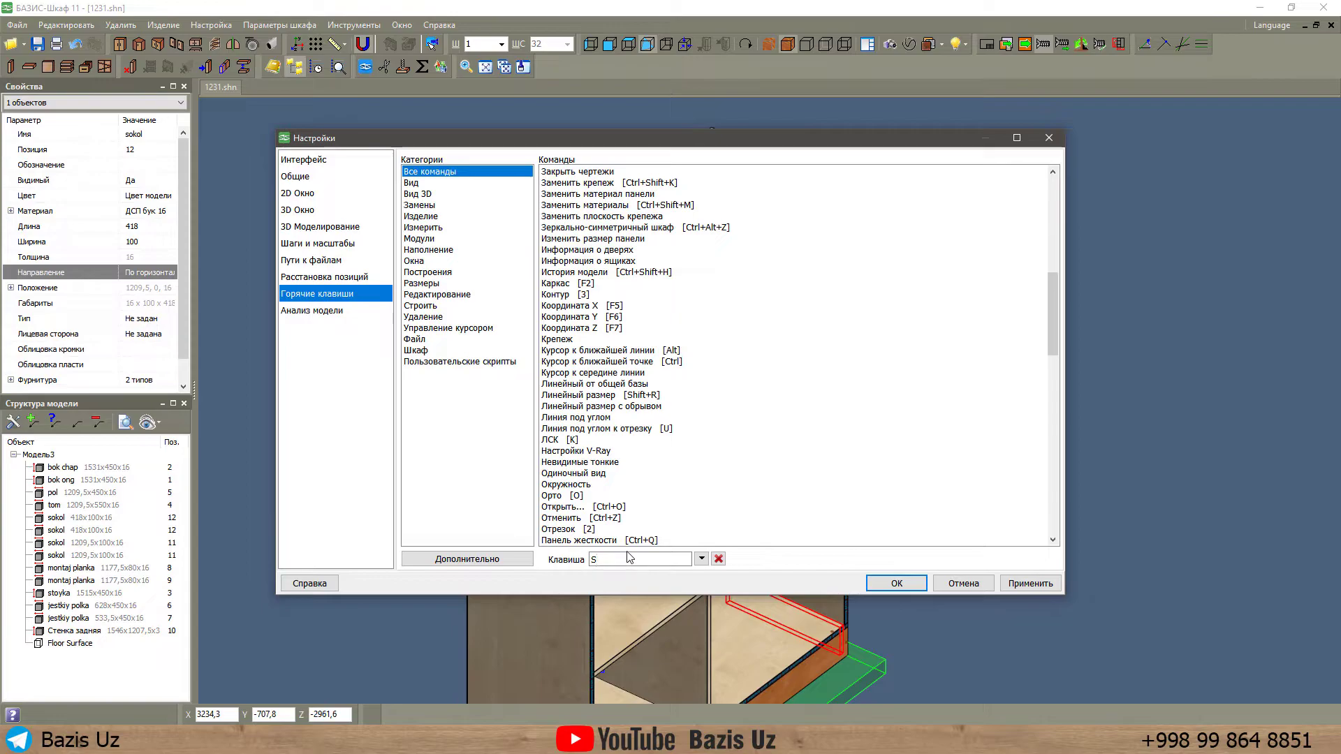
pyautogui.hotkey('shift', '1')
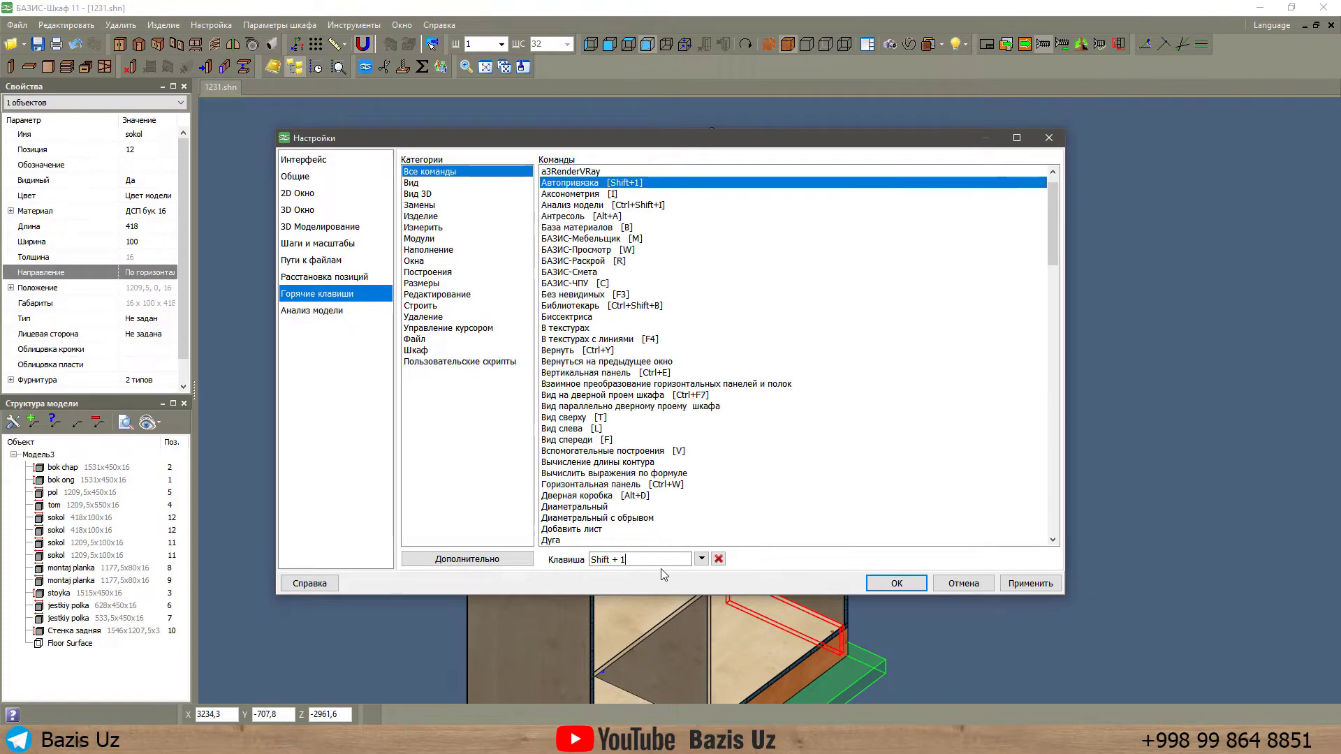
pyautogui.press('shift')
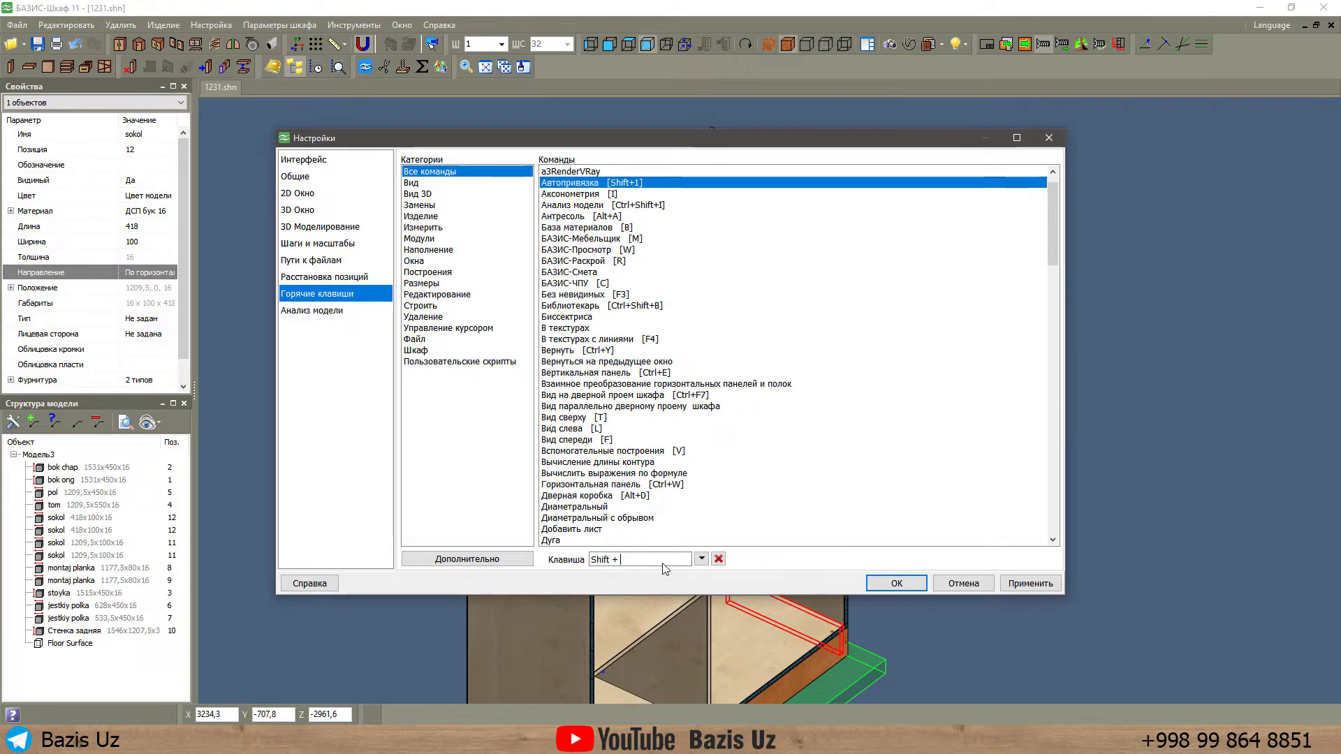
# View the list of available key combinations and the additional information on controlling the dynamic command panel.
pyautogui.click(701, 559)
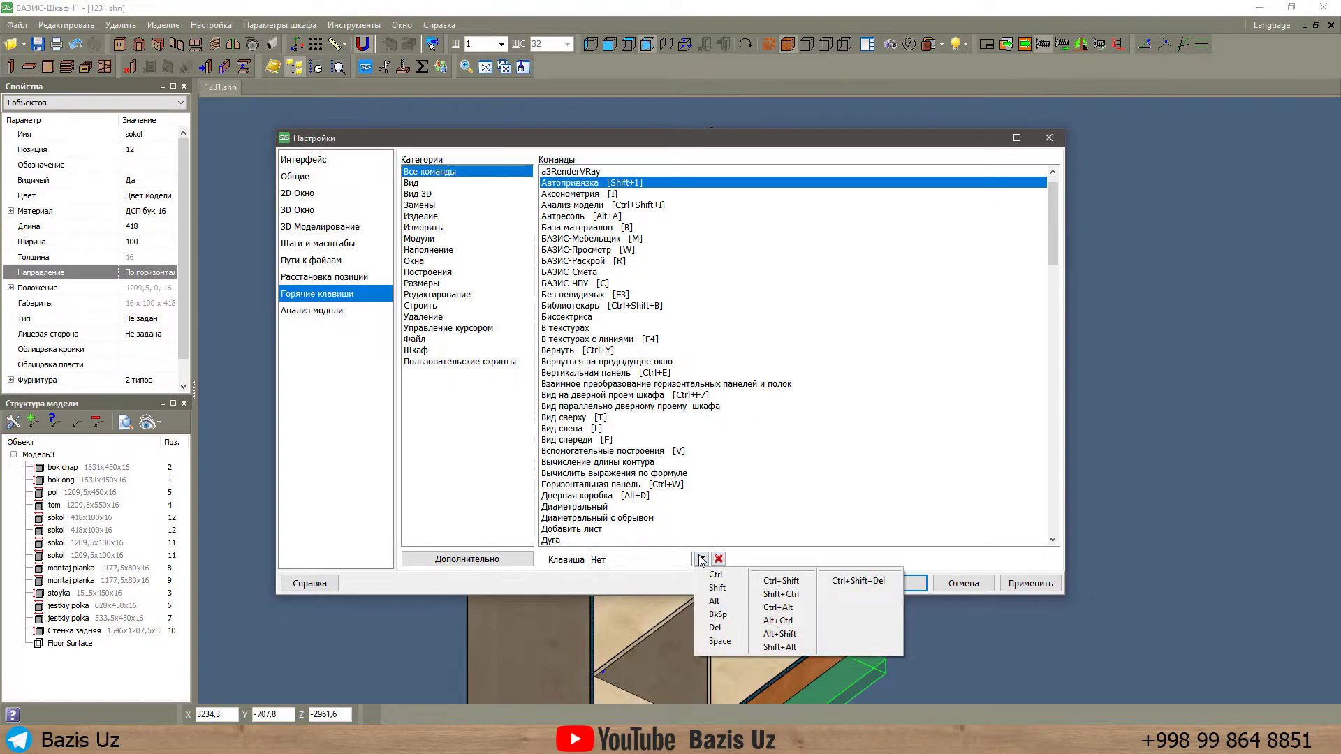
pyautogui.click(528, 558)
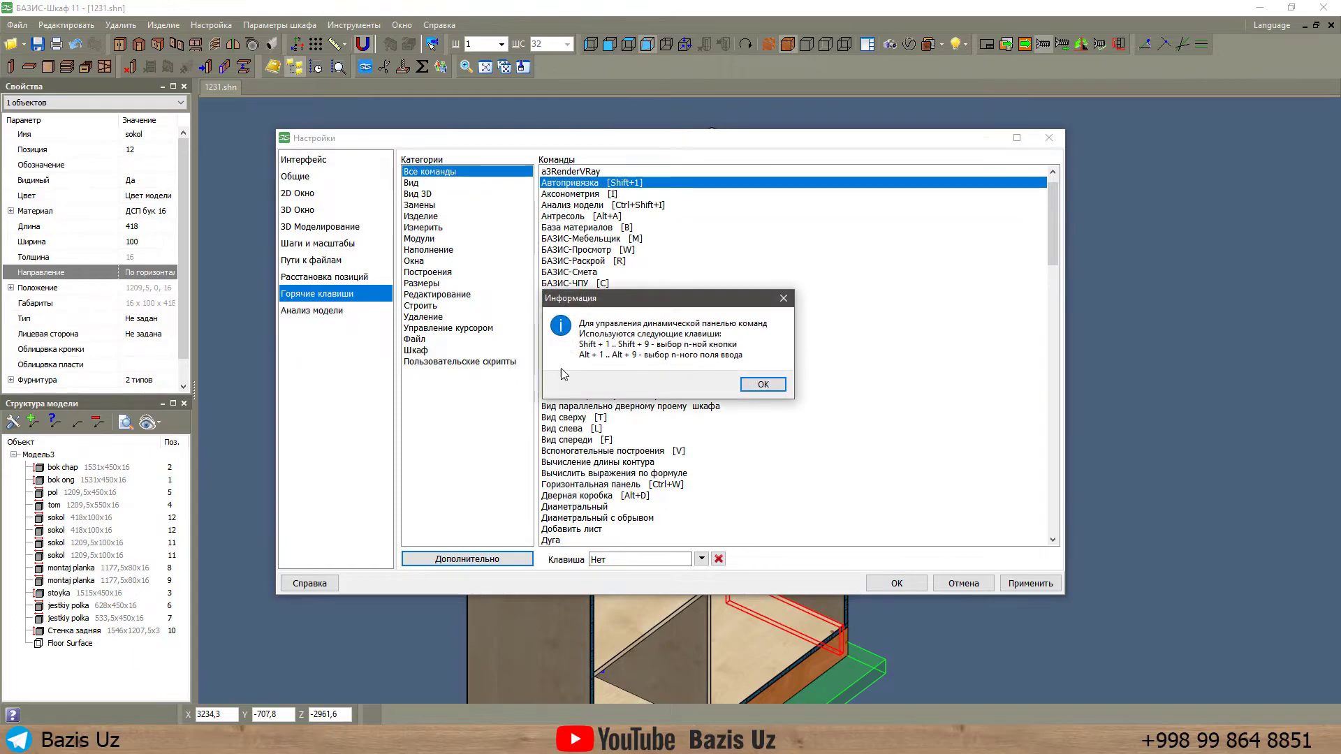
pyautogui.moveTo(632, 301); pyautogui.dragTo(731, 303)
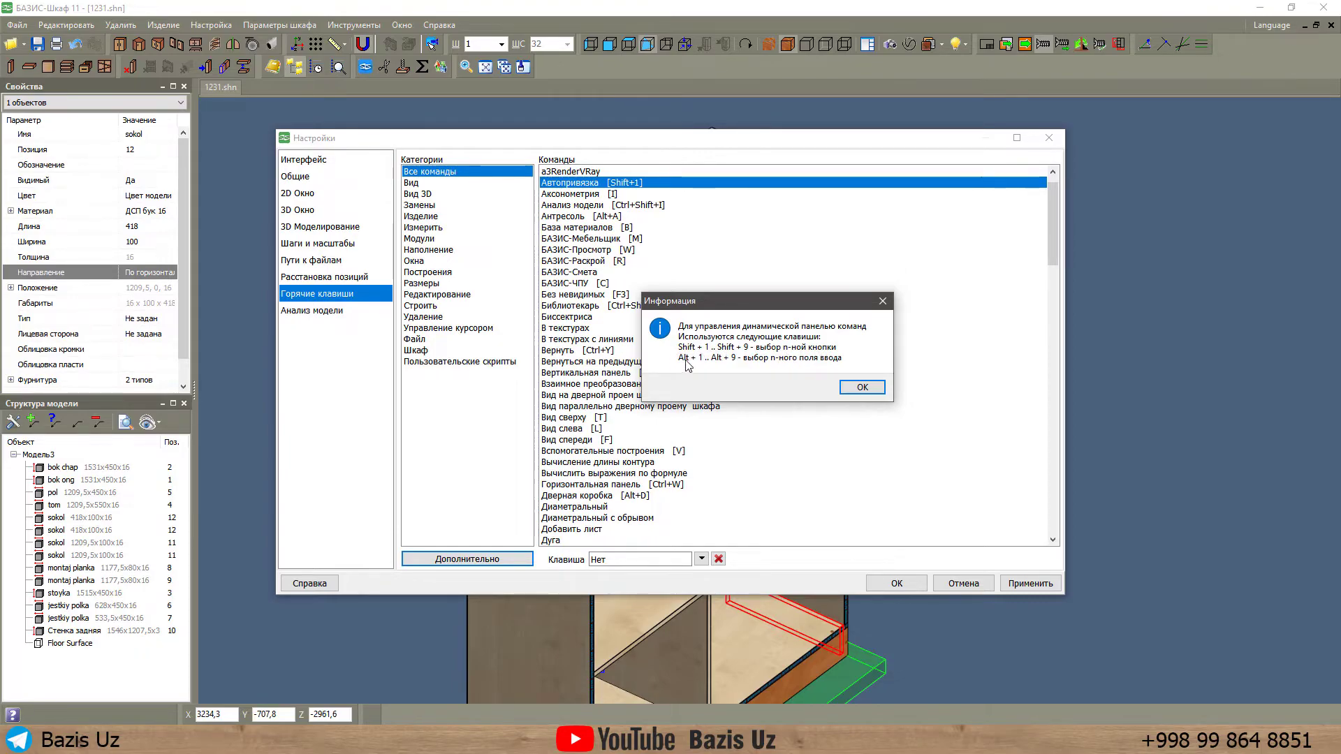
pyautogui.click(862, 387)
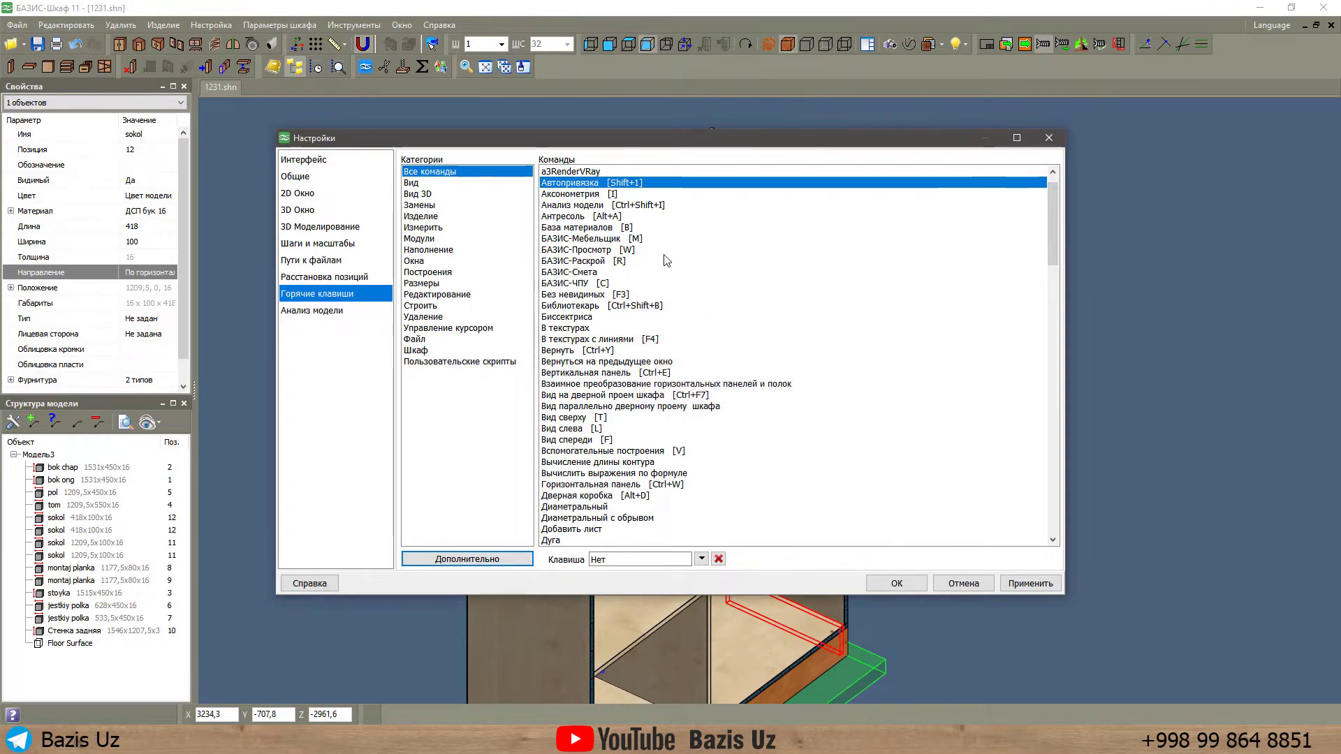
# Restore S as the hotkey for the Автопривязка command.
pyautogui.click(603, 205)
pyautogui.click(601, 182)
pyautogui.click(628, 558)
pyautogui.press('s')
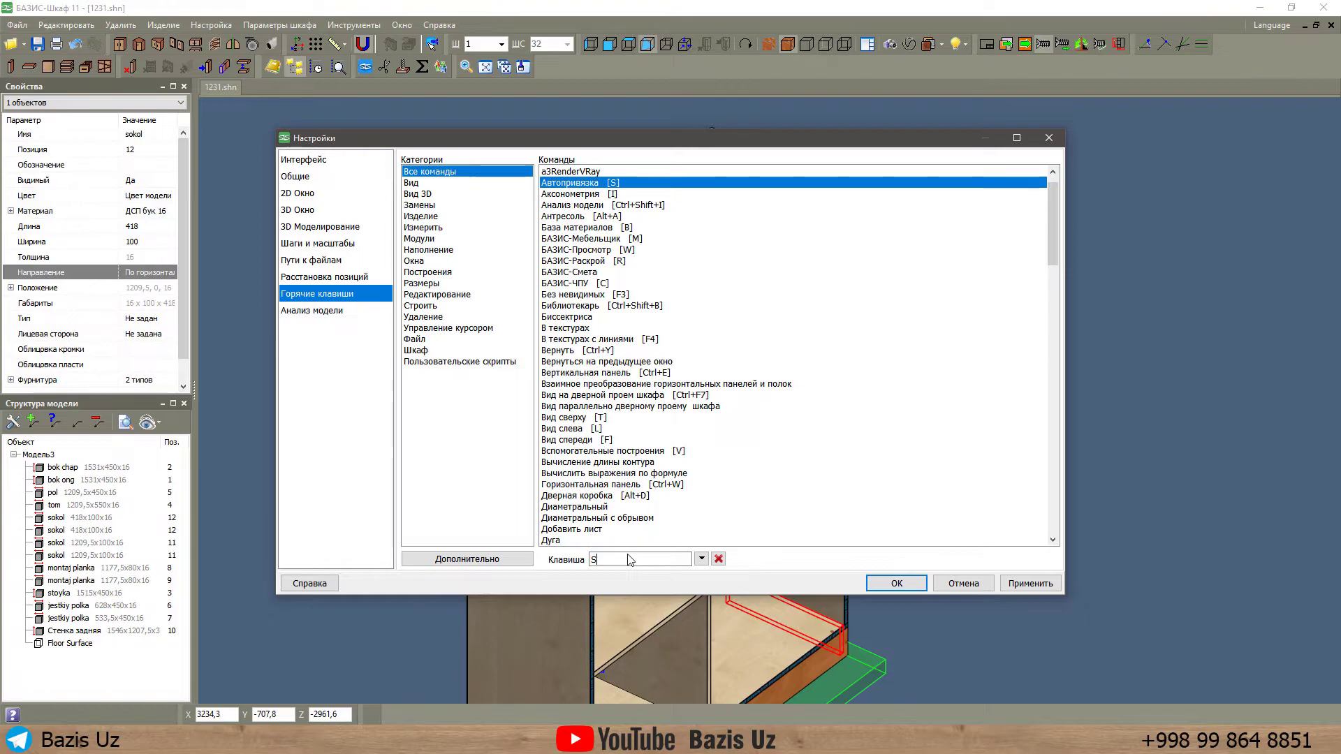
# Assign the hotkey B to the Биссектриса command.
pyautogui.click(587, 261)
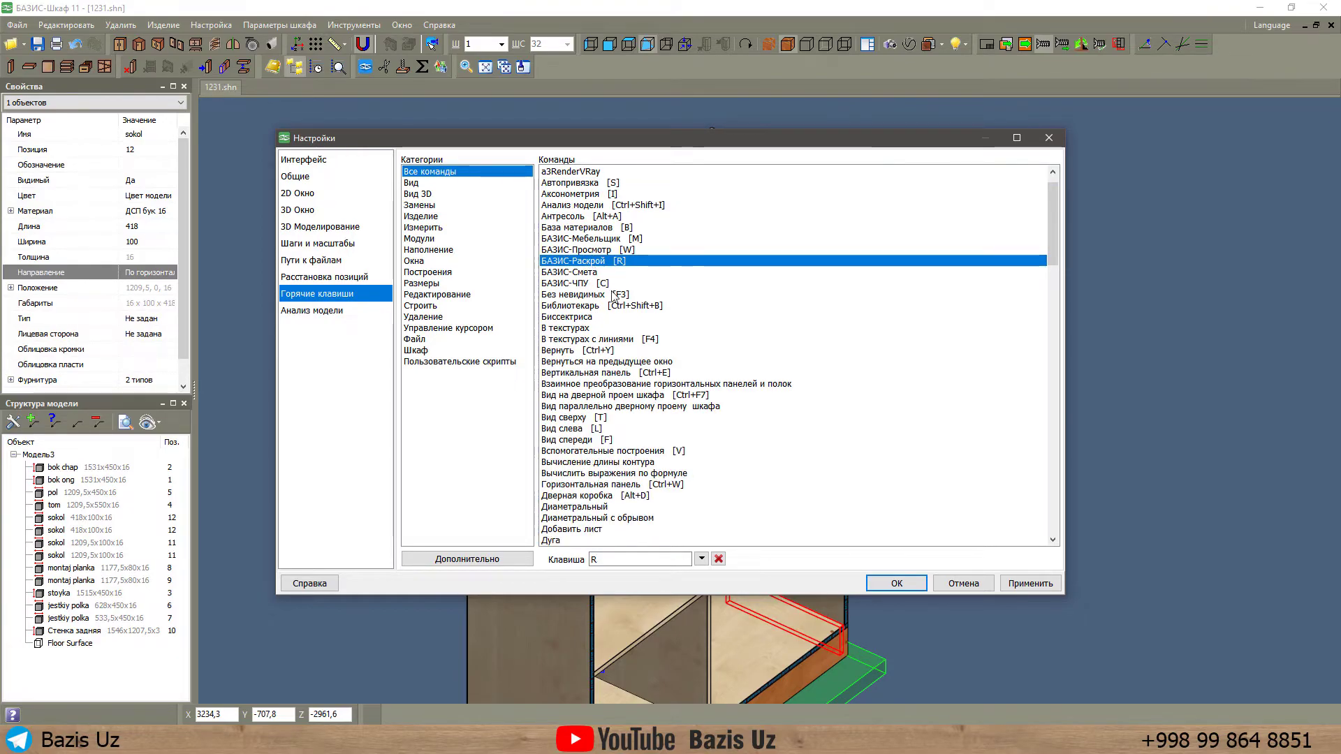
pyautogui.click(613, 317)
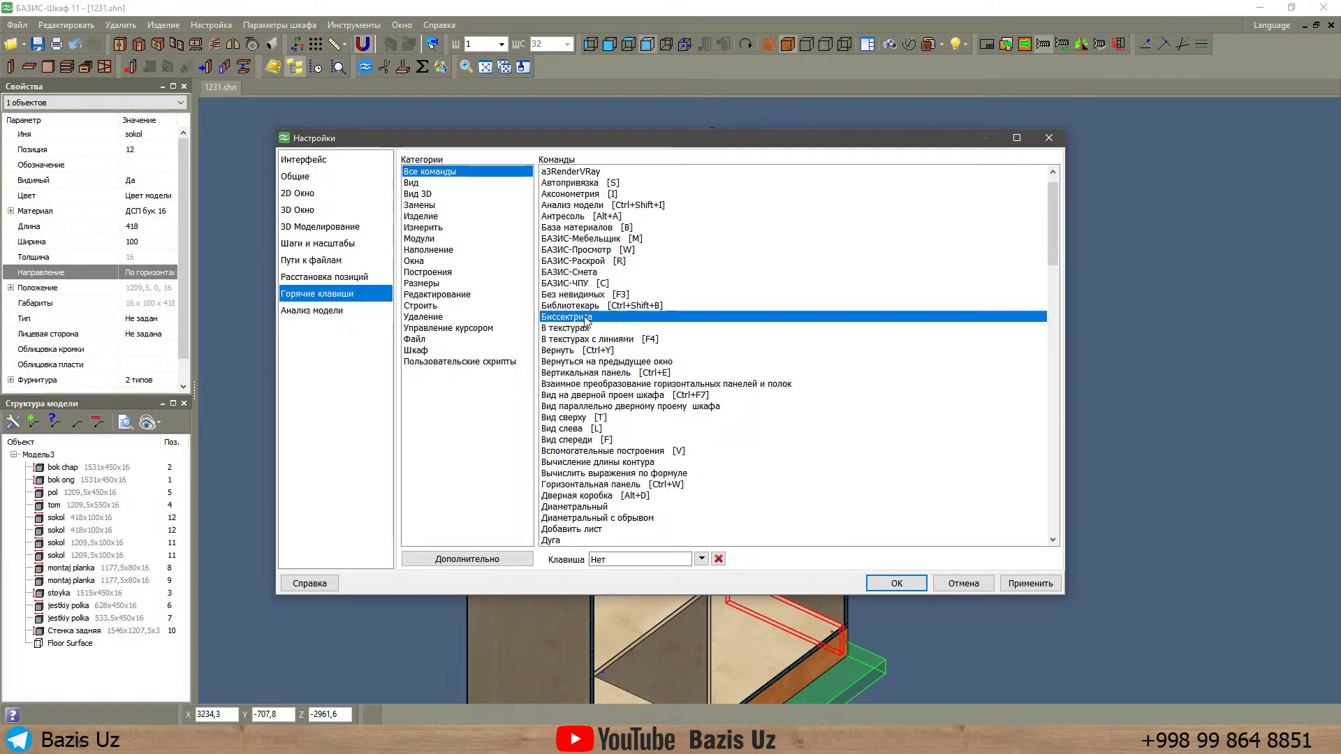
pyautogui.click(625, 562)
pyautogui.press('b')
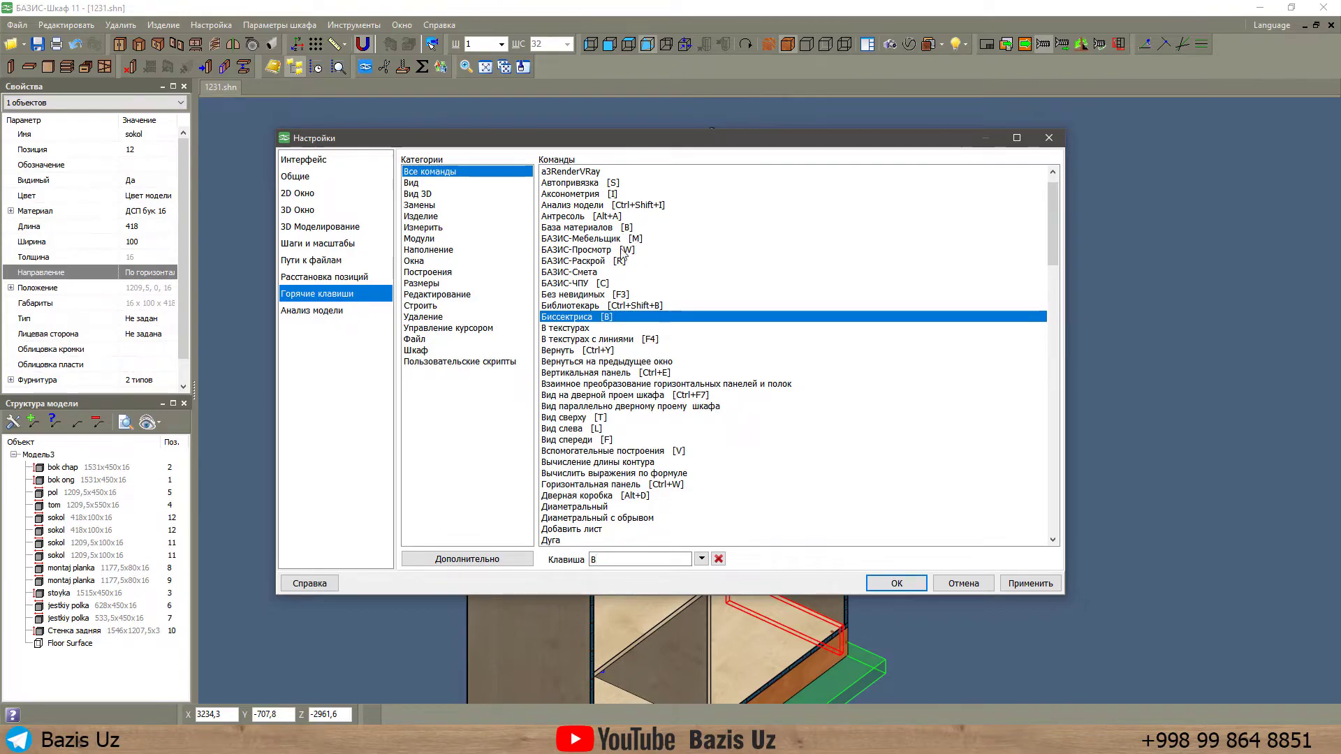
# Try to assign the hotkey B to the В текстурах command as well, and decline replacing the existing assignment.
pyautogui.click(608, 329)
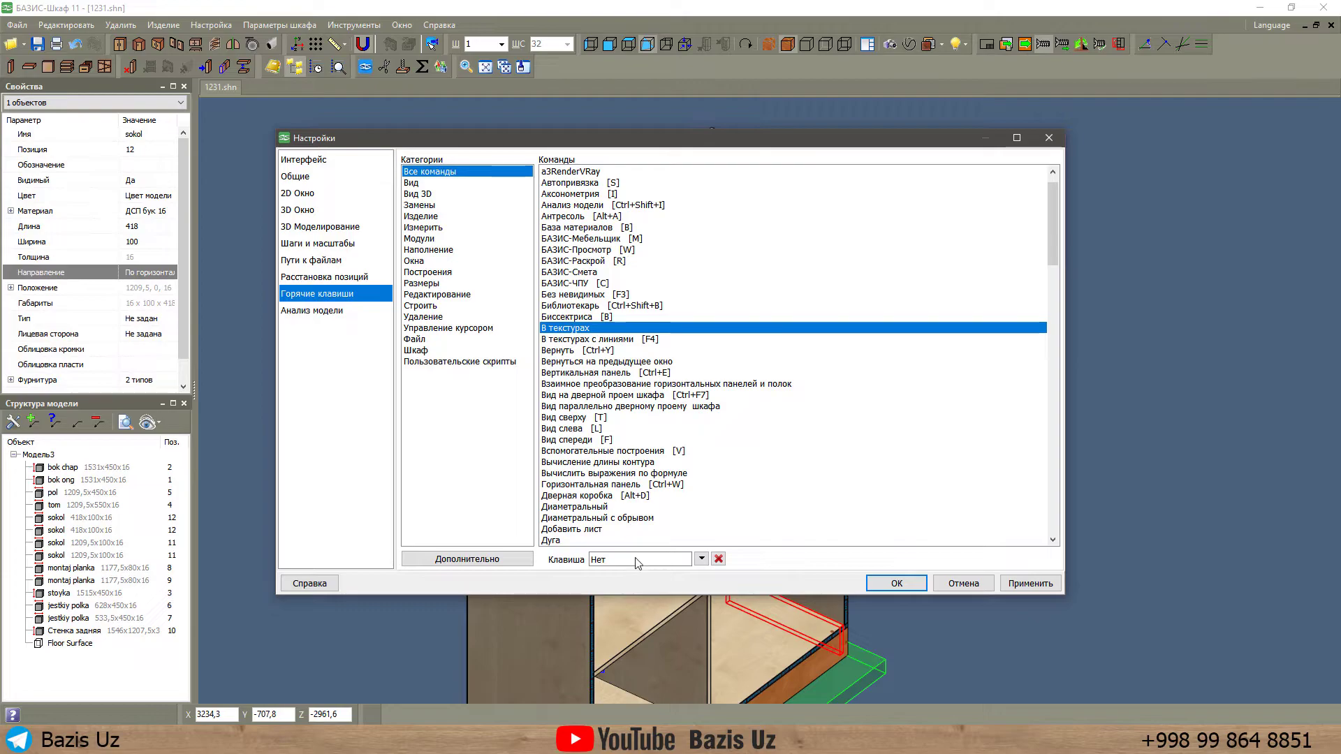
pyautogui.press('b')
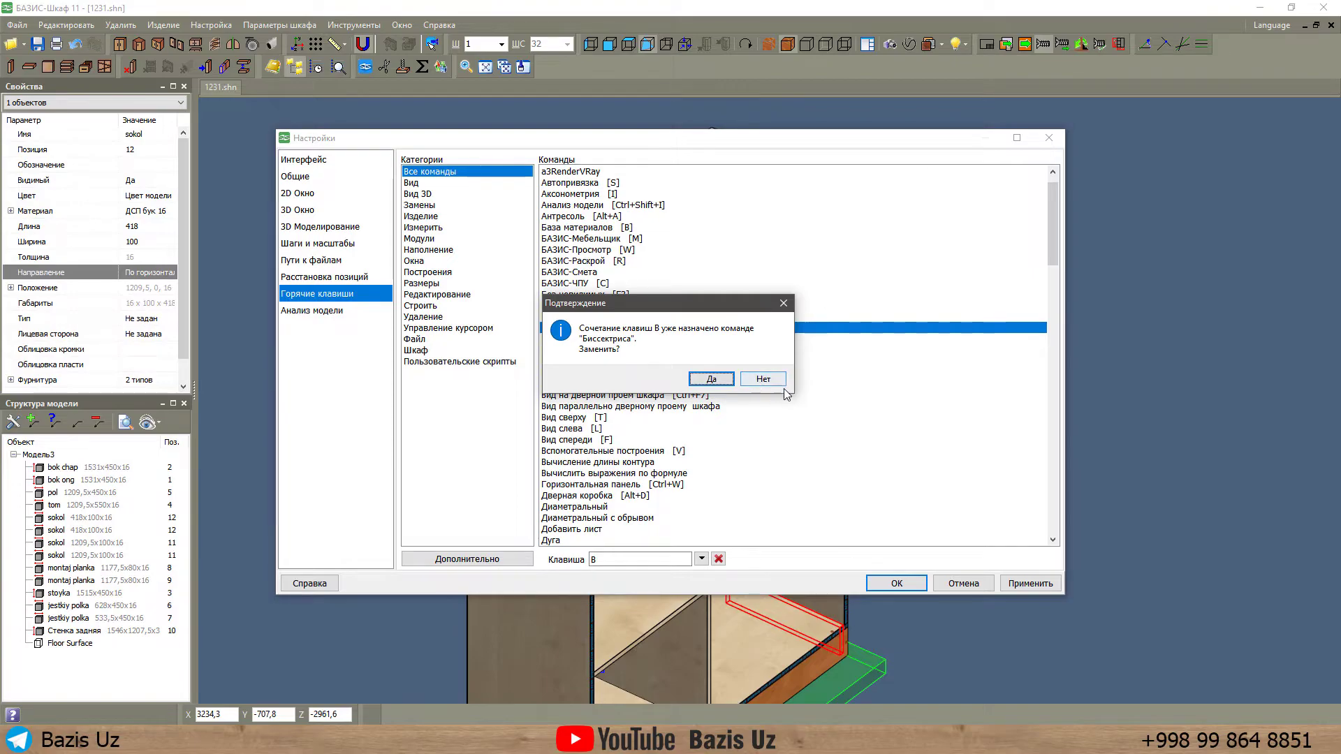
pyautogui.click(761, 381)
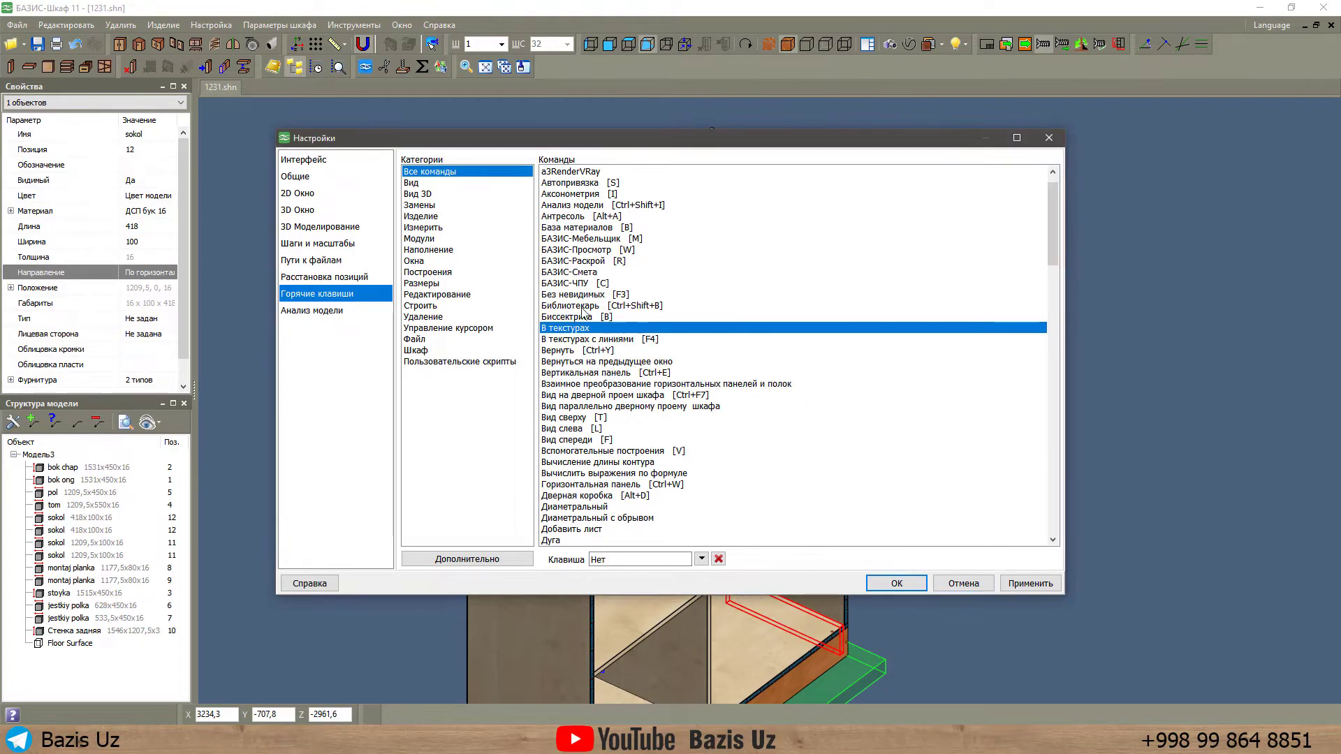
pyautogui.click(638, 196)
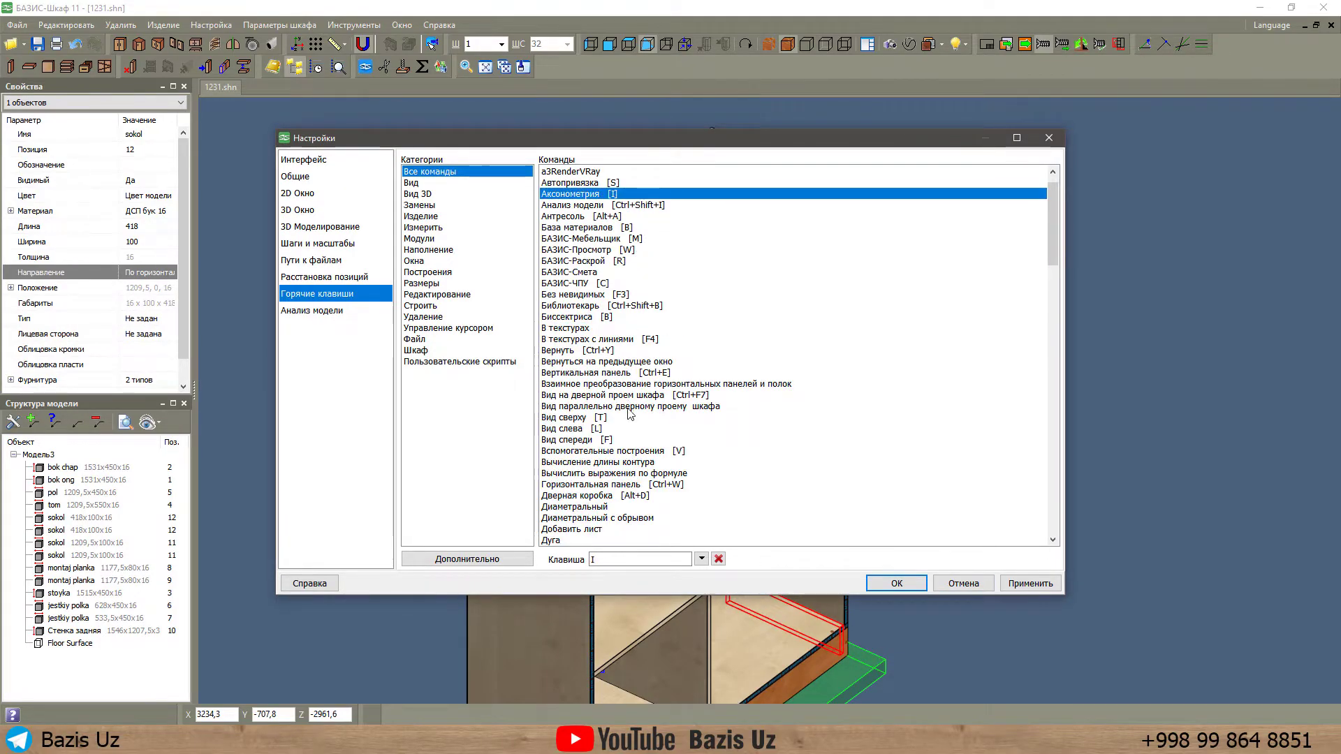
# Review the Анализ модели, Расстановка позиций and Пути к файлам settings pages, checking several file locations, and close the settings without applying.
pyautogui.click(327, 311)
pyautogui.click(334, 293)
pyautogui.click(333, 277)
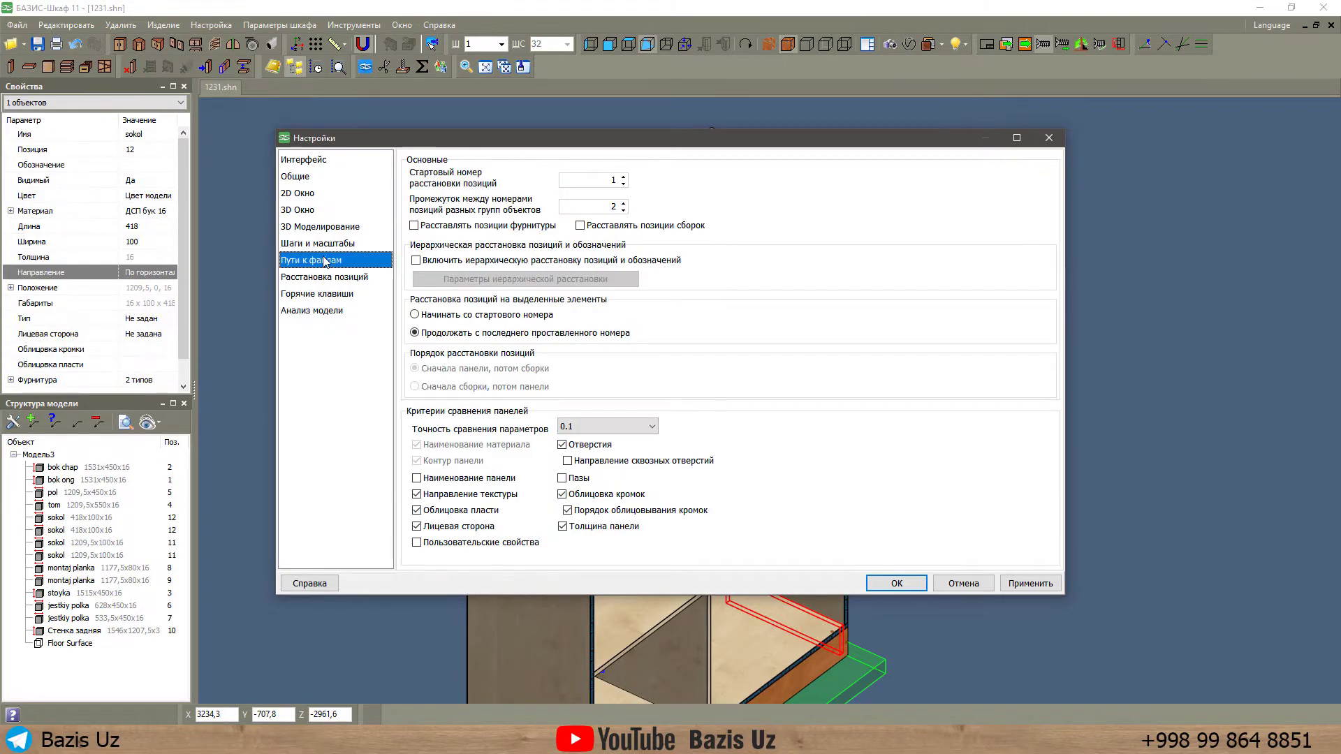
pyautogui.click(332, 259)
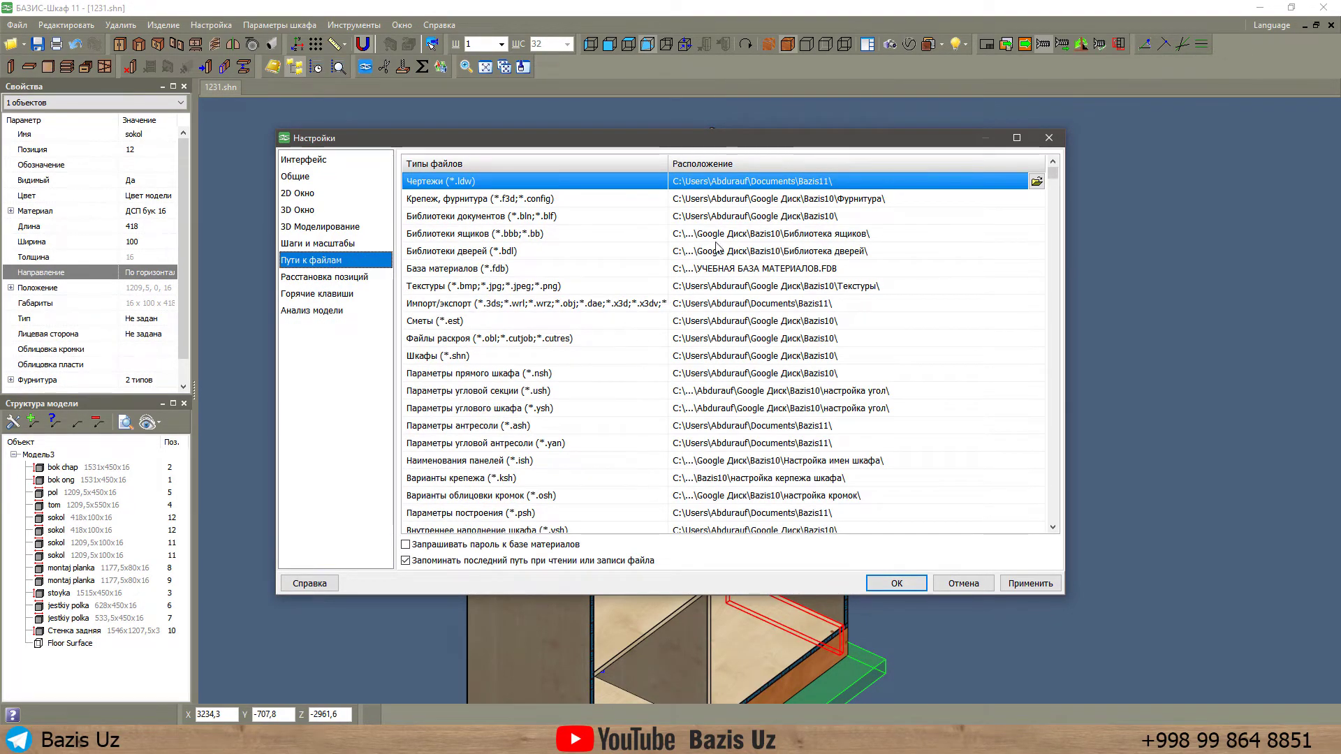
pyautogui.click(698, 198)
pyautogui.click(699, 268)
pyautogui.click(699, 338)
pyautogui.click(691, 355)
pyautogui.click(676, 459)
pyautogui.click(675, 355)
pyautogui.click(675, 251)
pyautogui.press('Escape')
# View the local database selection for База материалов, and look at the hardware database (База фурнитуры).
pyautogui.click(280, 25)
pyautogui.moveTo(211, 25)
pyautogui.click(223, 112)
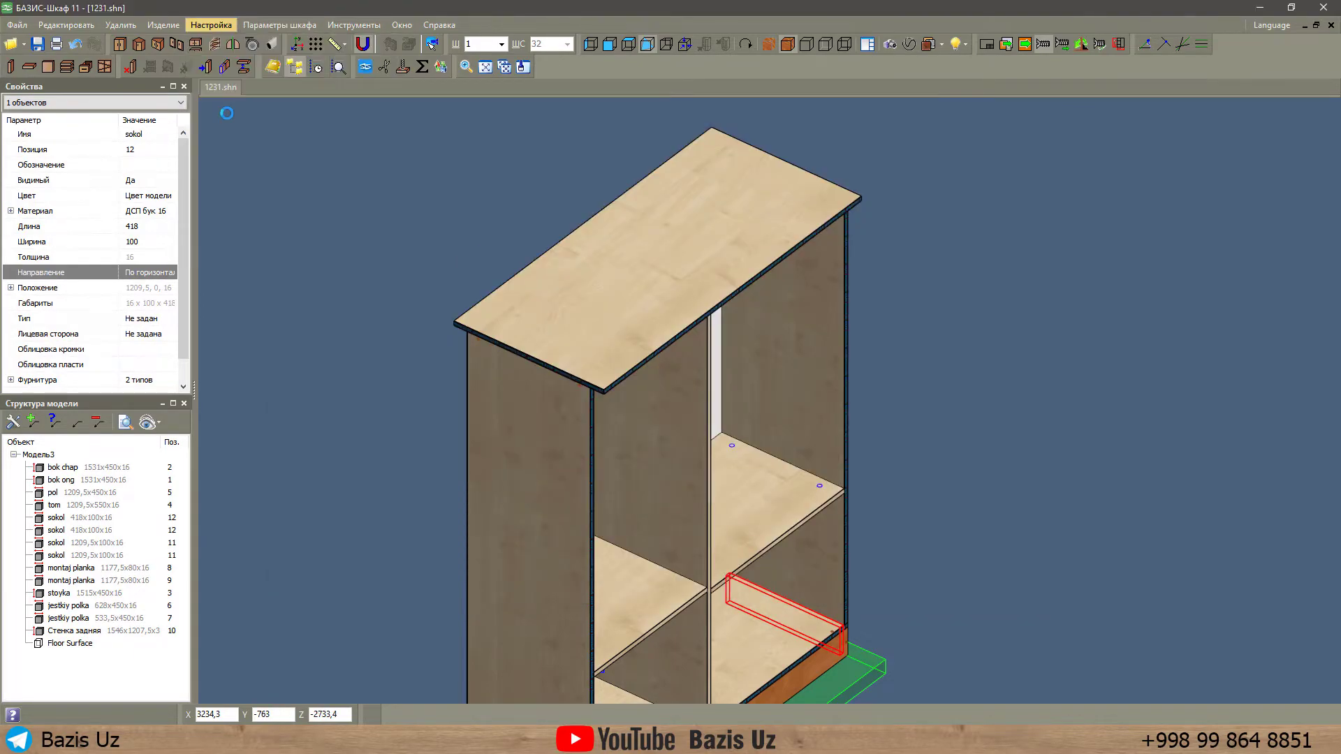
pyautogui.click(762, 416)
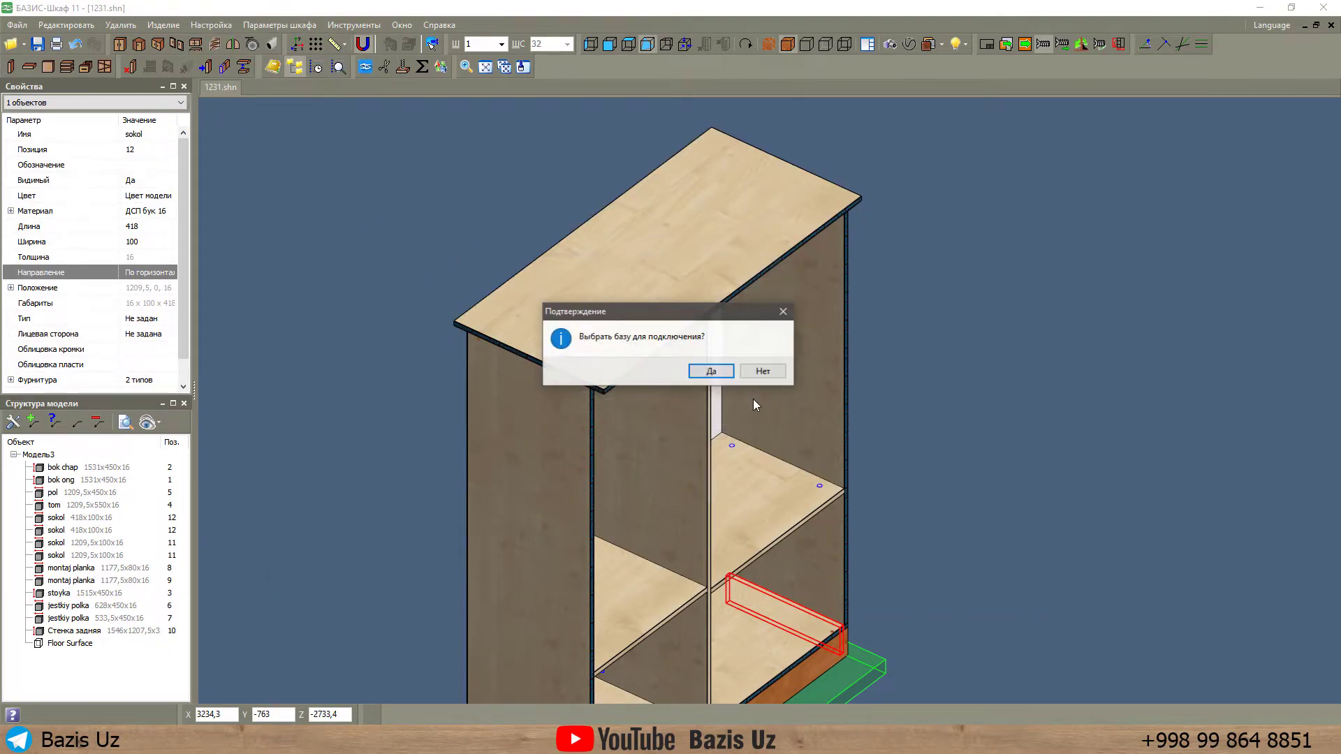
pyautogui.click(711, 372)
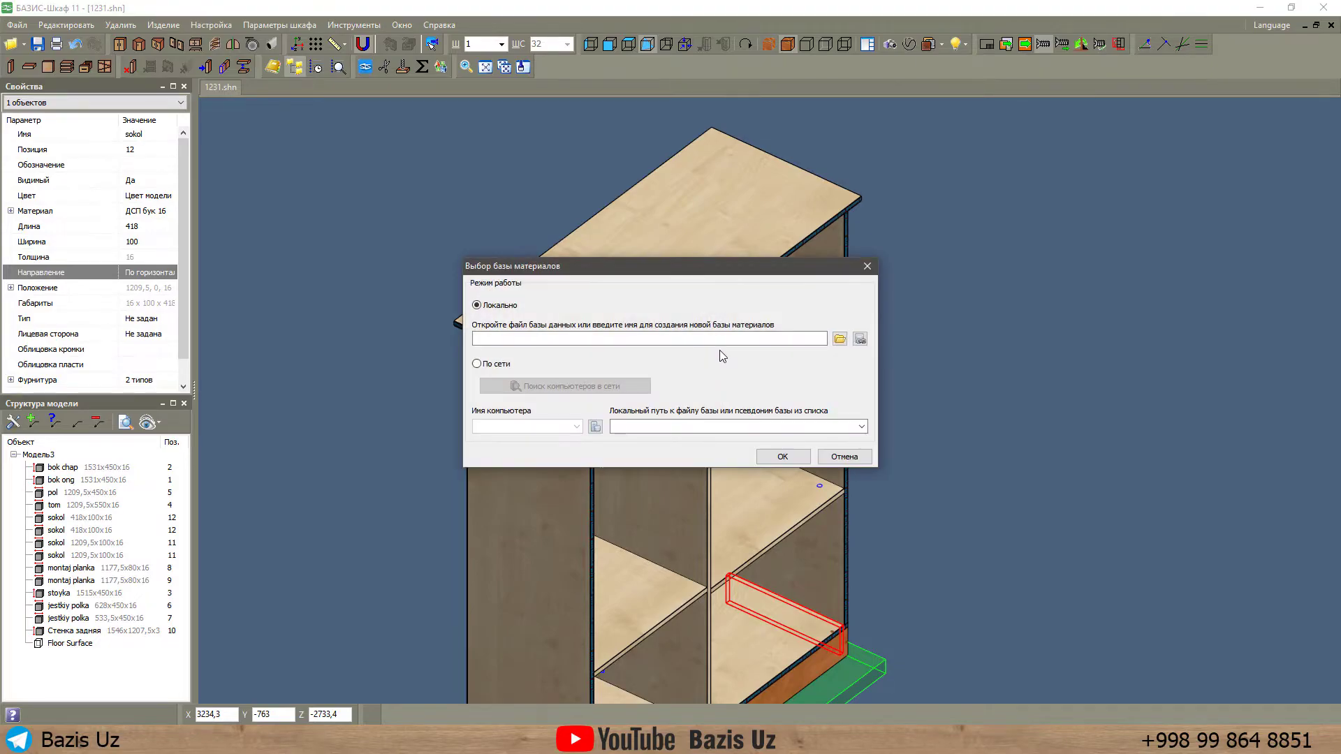
pyautogui.click(839, 339)
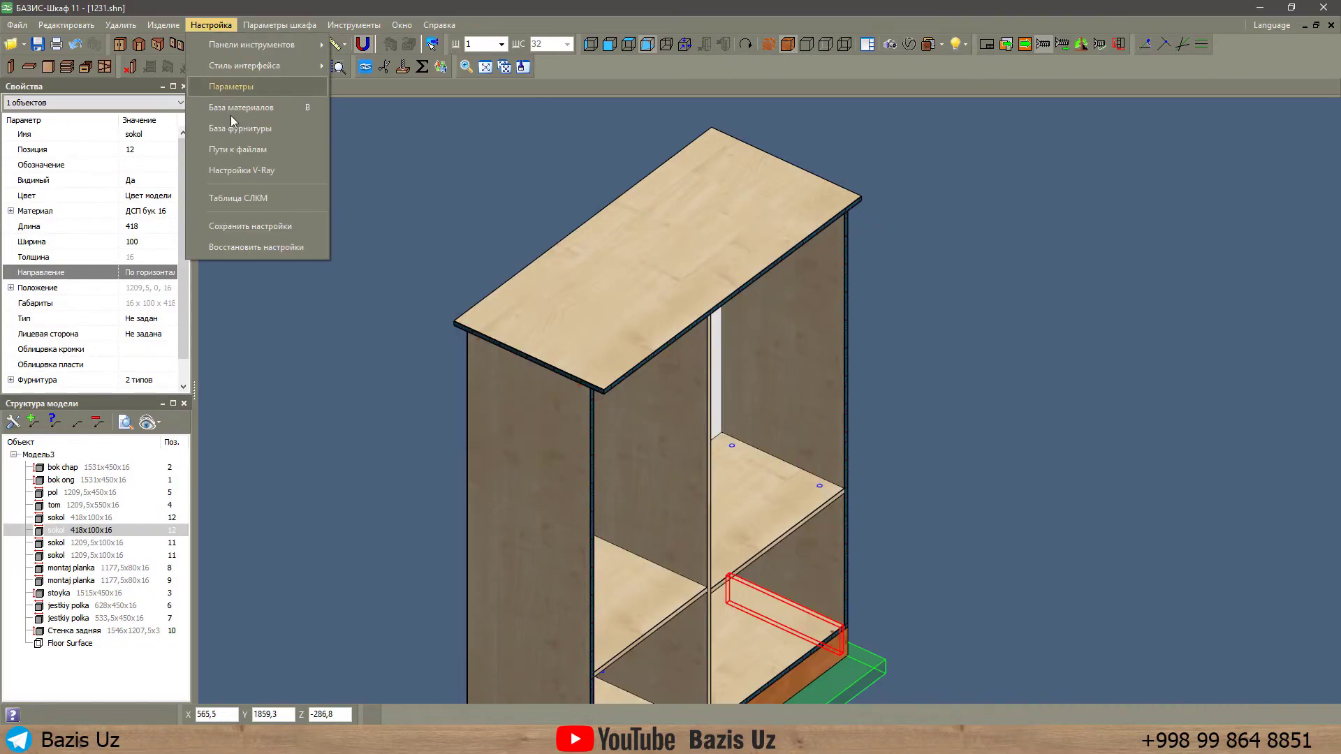
pyautogui.click(246, 129)
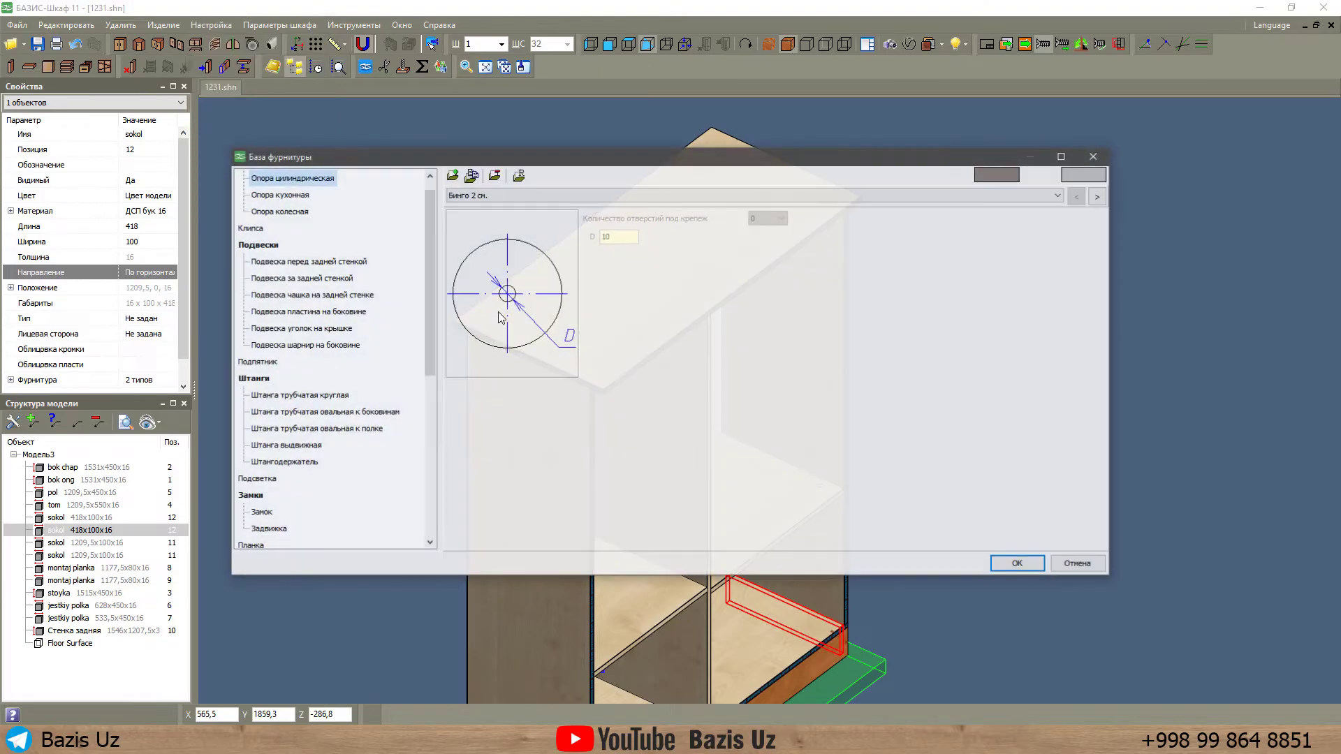
pyautogui.click(1095, 156)
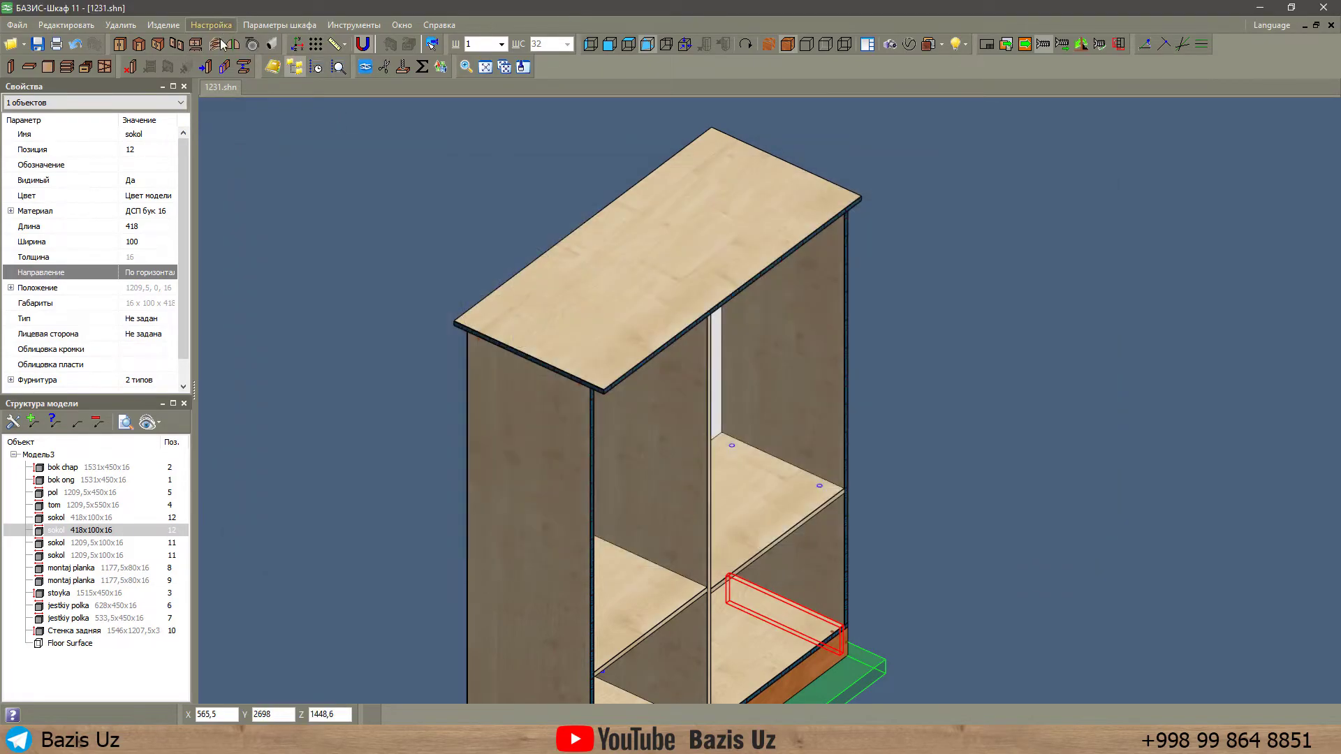
# Examine all pages of the V-Ray settings, from Environment through GI, Image Sampler, Image Filter, Camera and distributed rendering to Дополнительно.
pyautogui.click(208, 26)
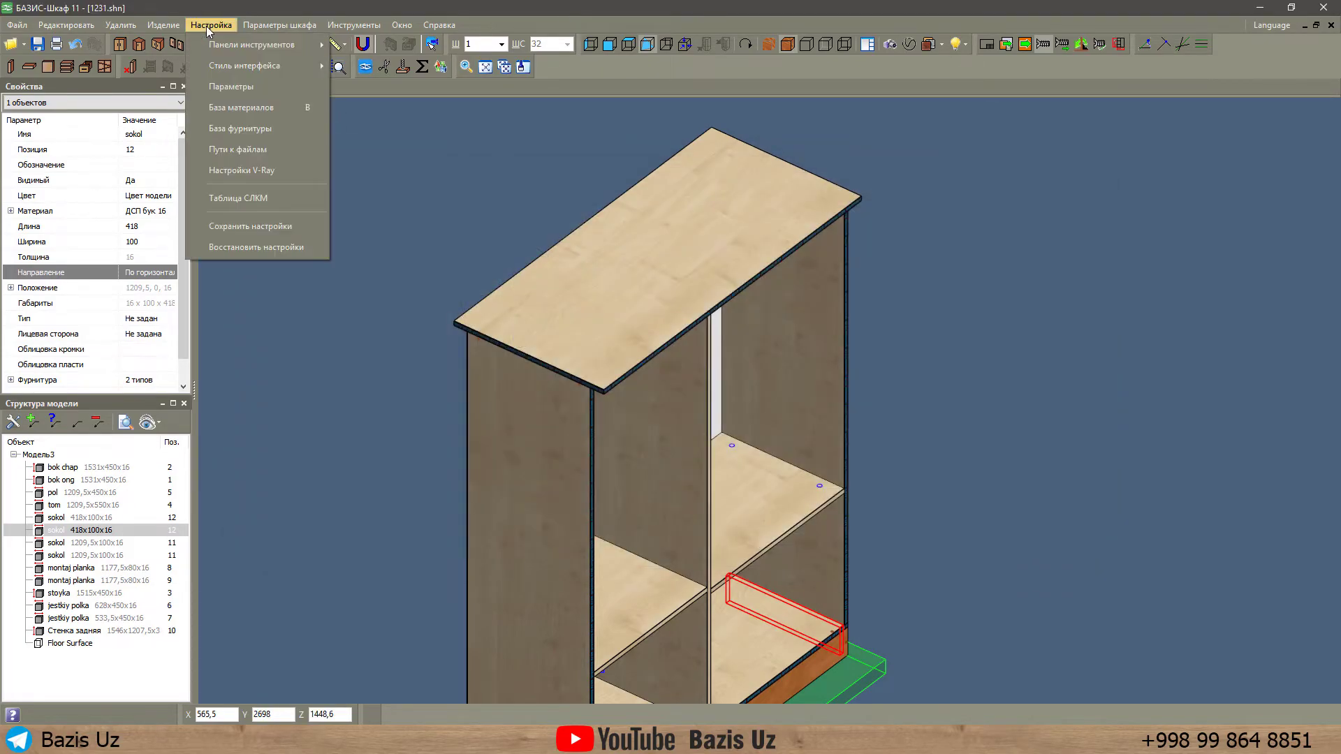
pyautogui.click(233, 173)
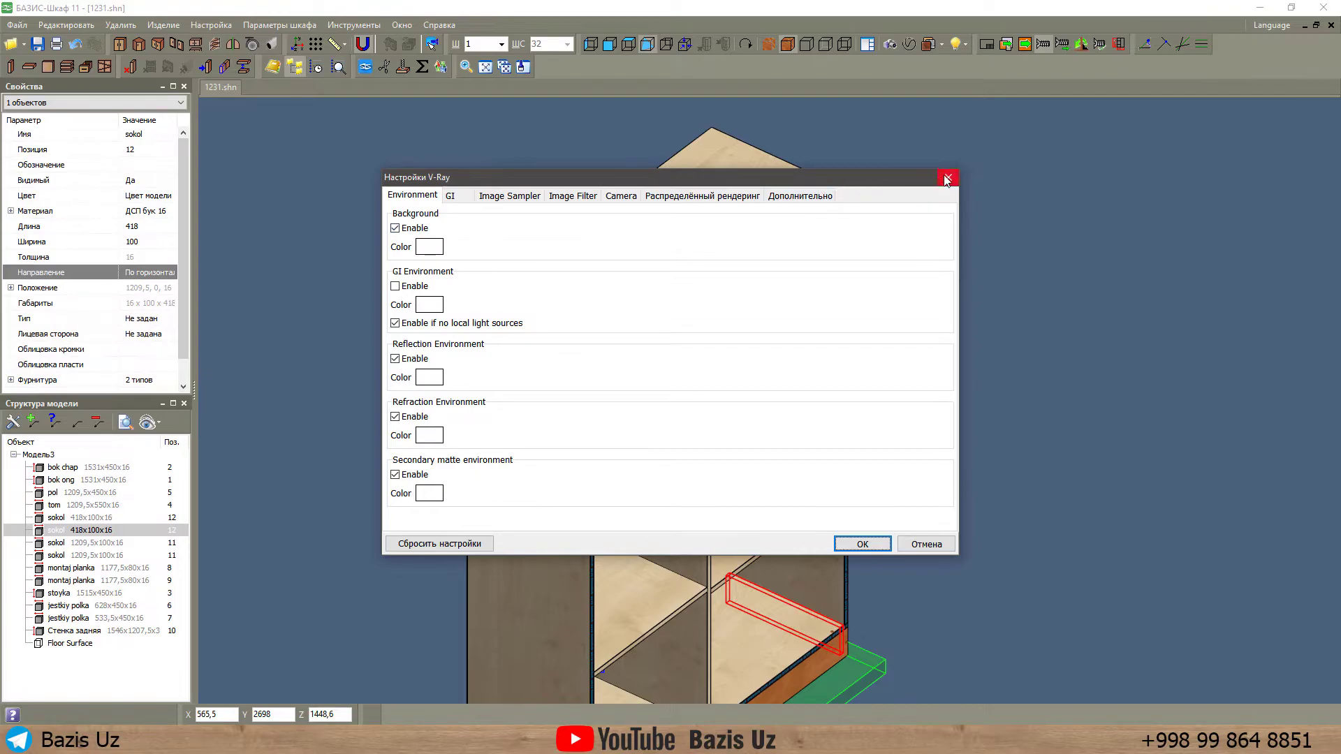
pyautogui.click(947, 179)
pyautogui.click(211, 26)
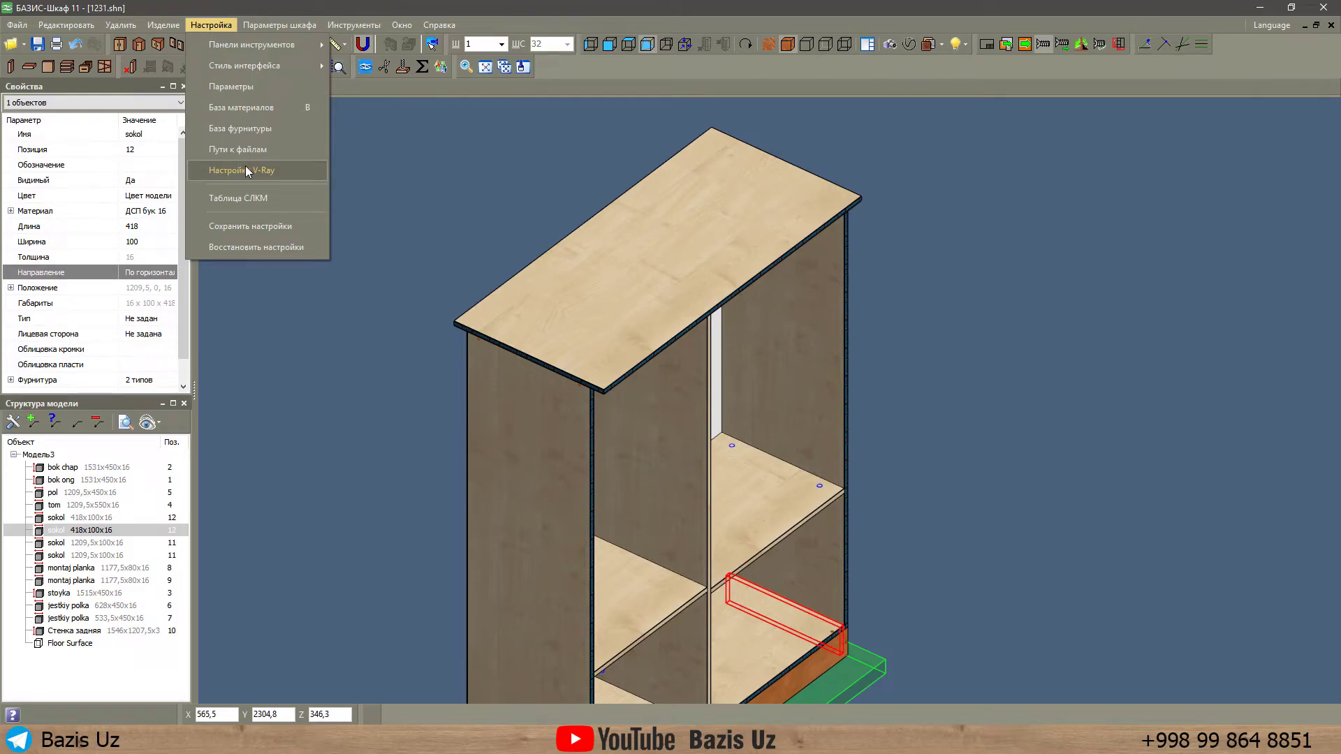
pyautogui.click(245, 167)
pyautogui.click(450, 196)
pyautogui.click(500, 198)
pyautogui.click(580, 199)
pyautogui.click(627, 198)
pyautogui.click(696, 201)
pyautogui.click(797, 202)
pyautogui.click(397, 199)
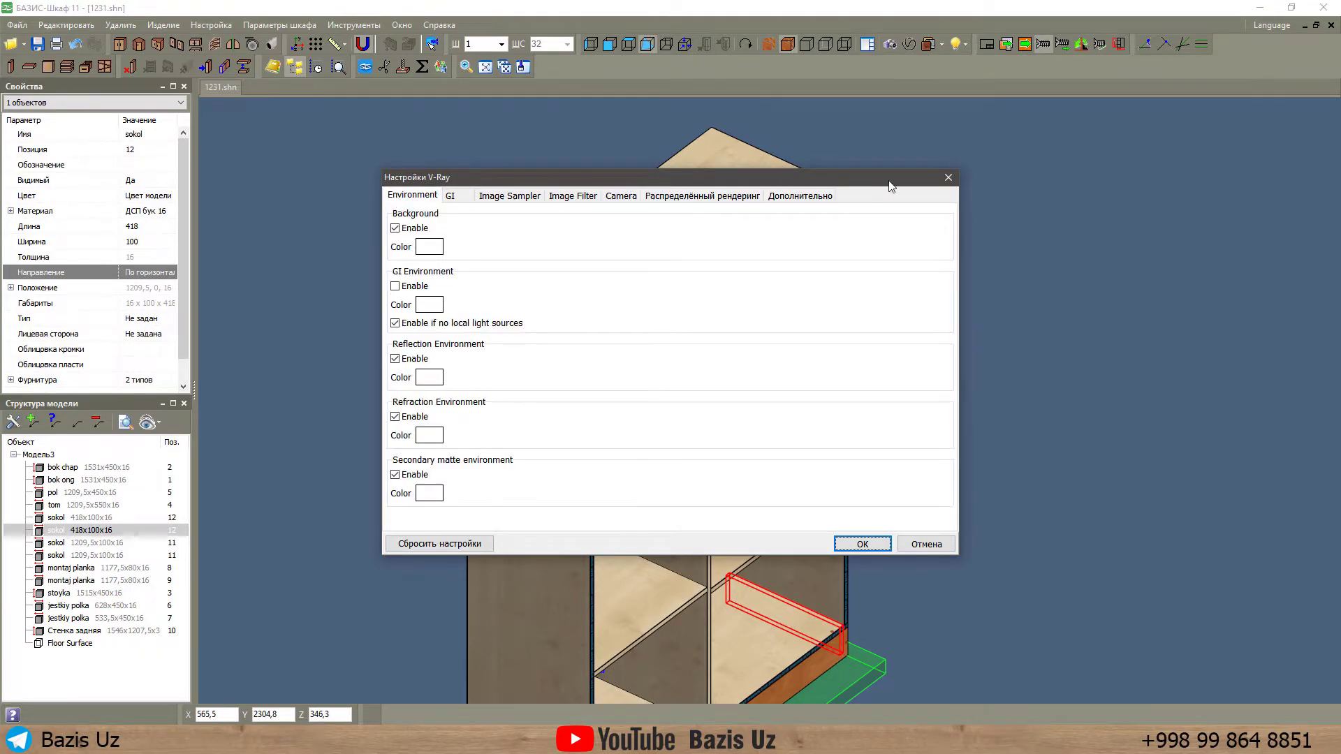
pyautogui.click(948, 177)
pyautogui.click(279, 25)
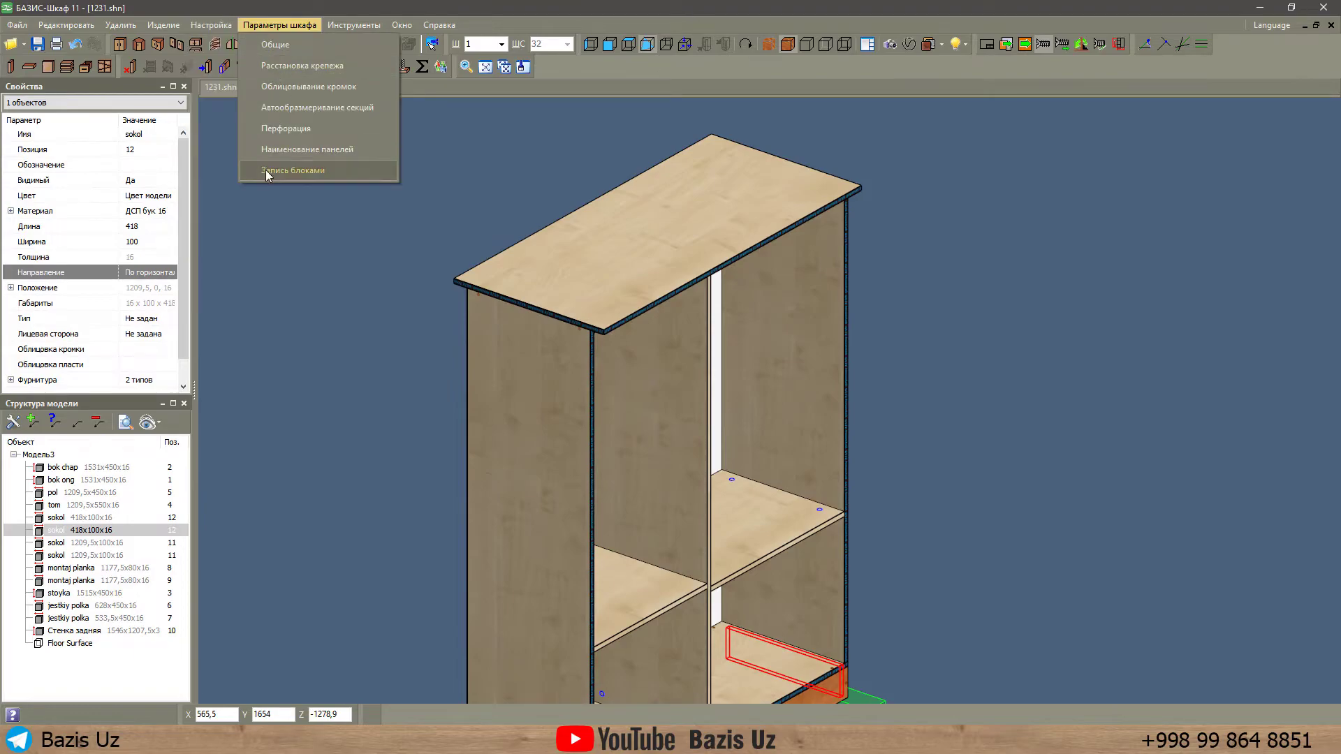
pyautogui.moveTo(211, 24)
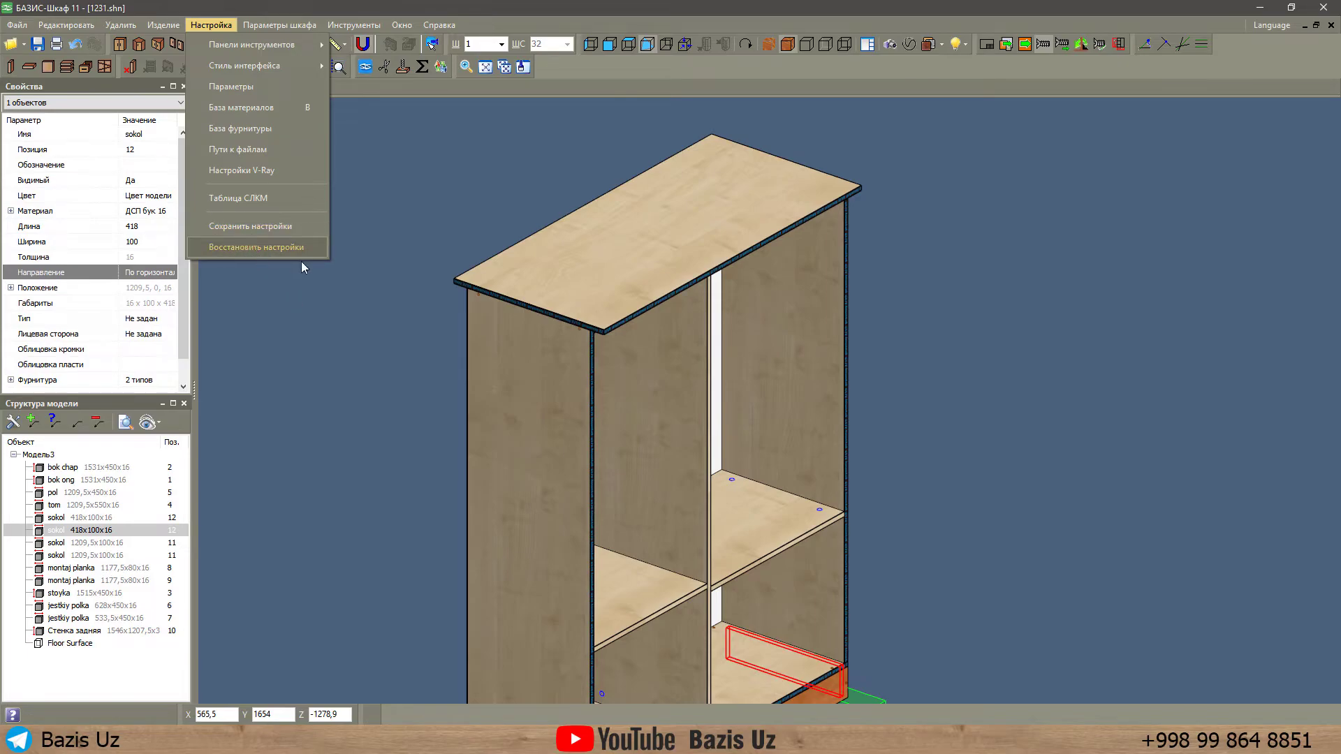
pyautogui.click(319, 279)
# Examine the cabinet construction parameters on the Общие, Двери, Панели and Пазы pages, ending on Общие.
pyautogui.click(276, 25)
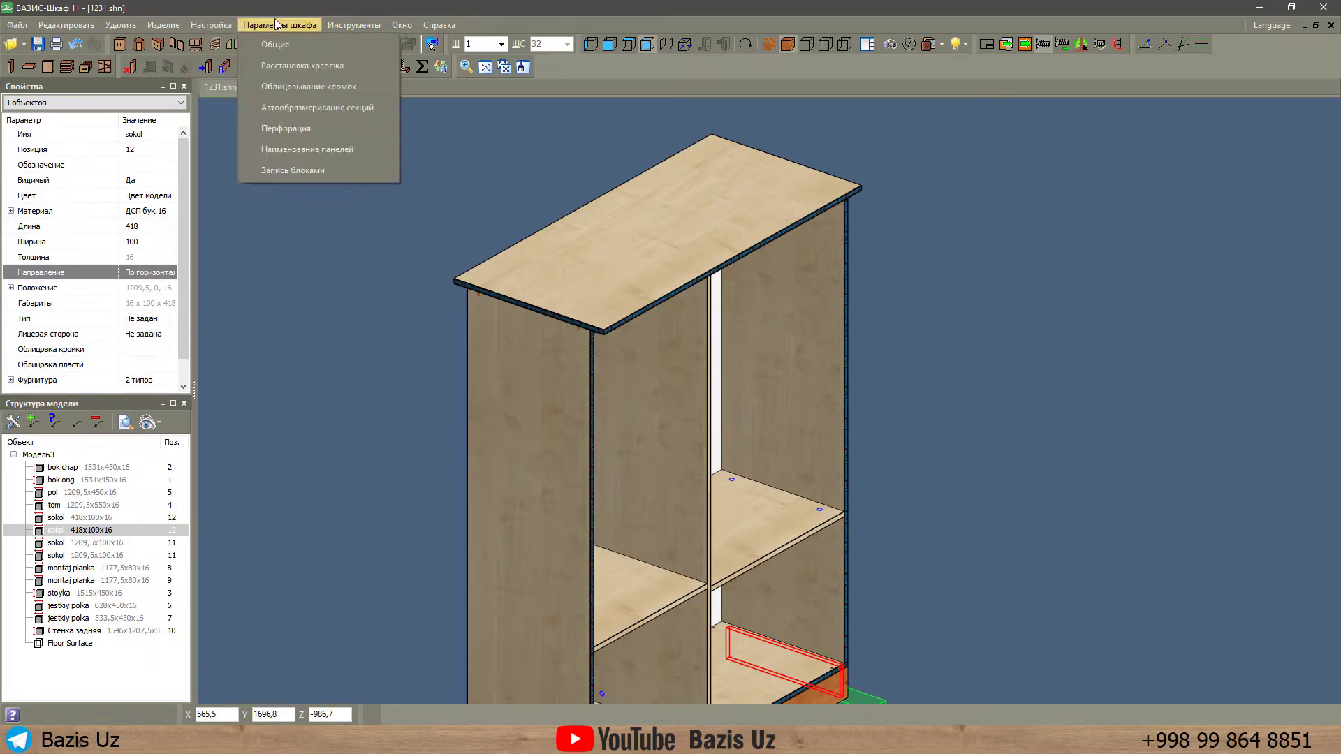
pyautogui.click(298, 46)
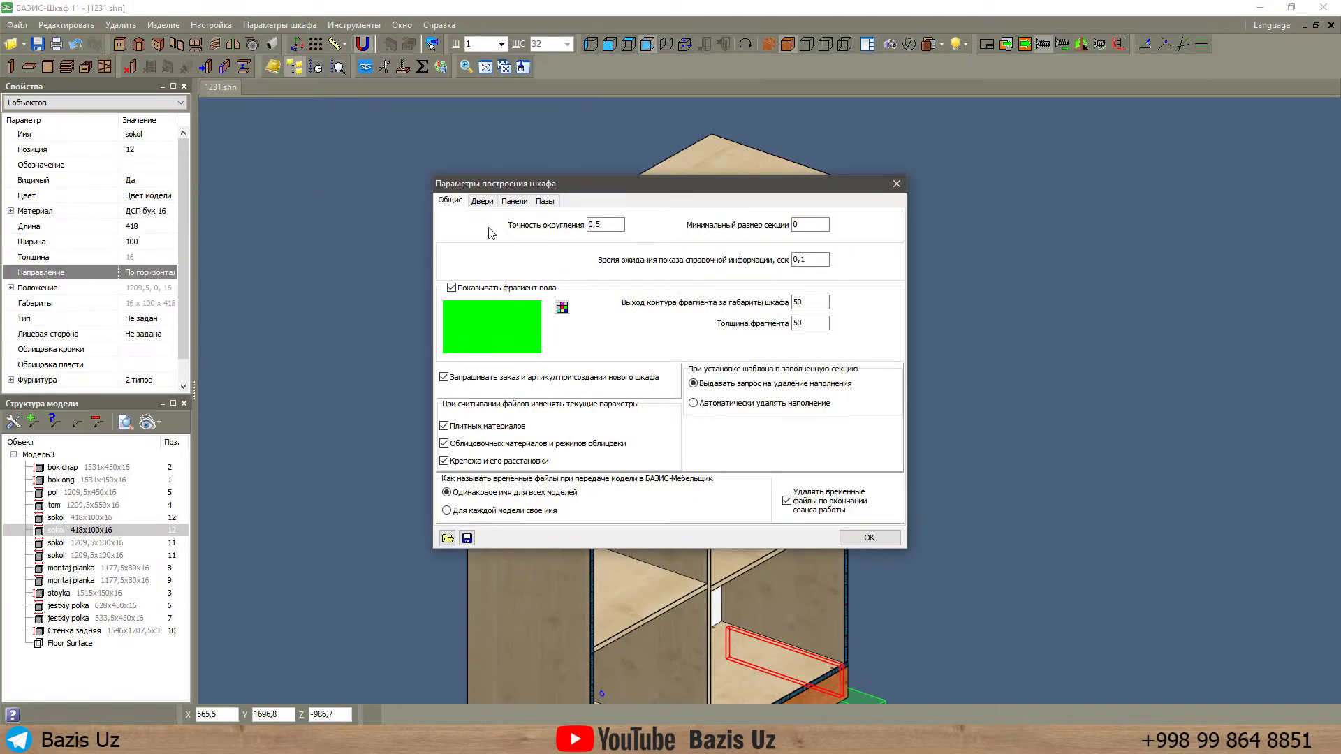
pyautogui.click(489, 202)
pyautogui.click(519, 202)
pyautogui.click(544, 202)
pyautogui.click(453, 202)
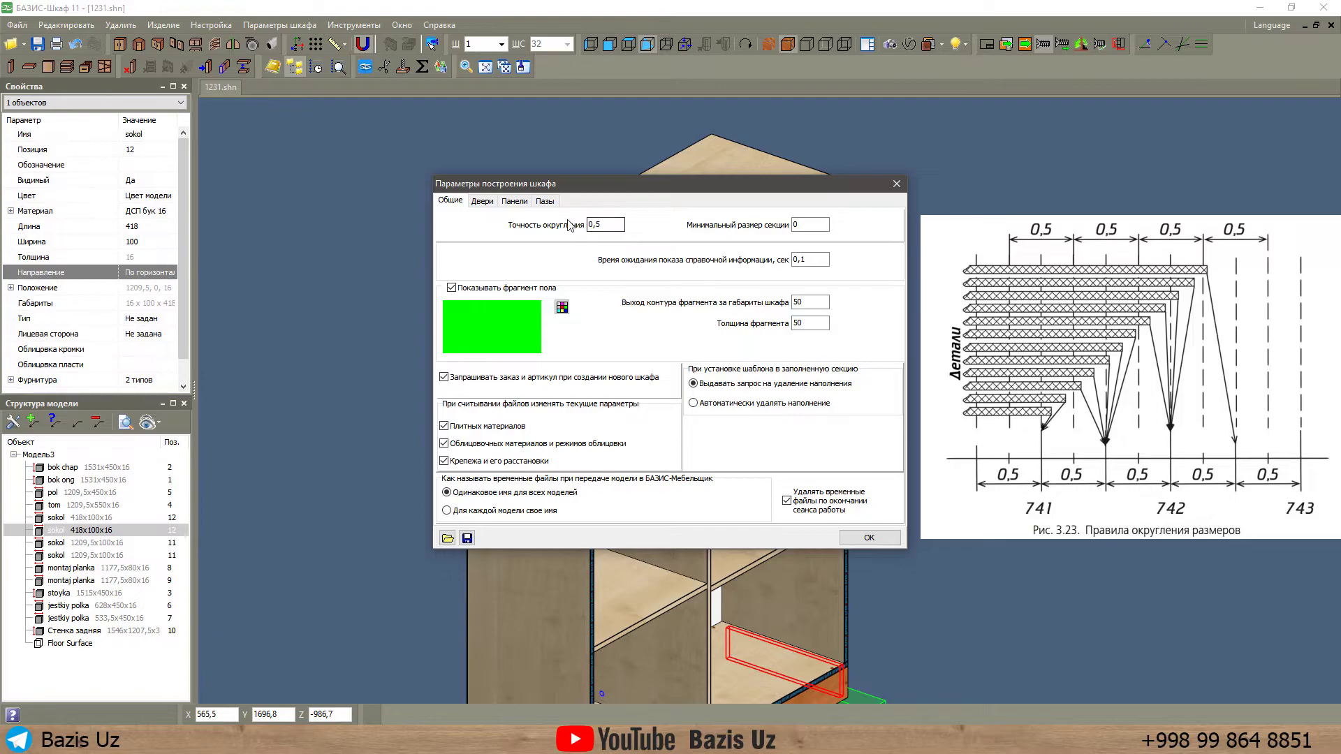
# Try 1 as the rounding accuracy (Точность округления), and restore it to 0,5.
pyautogui.moveTo(605, 223); pyautogui.dragTo(594, 223)
pyautogui.doubleClick(590, 223)
pyautogui.write('1')
pyautogui.doubleClick(605, 225)
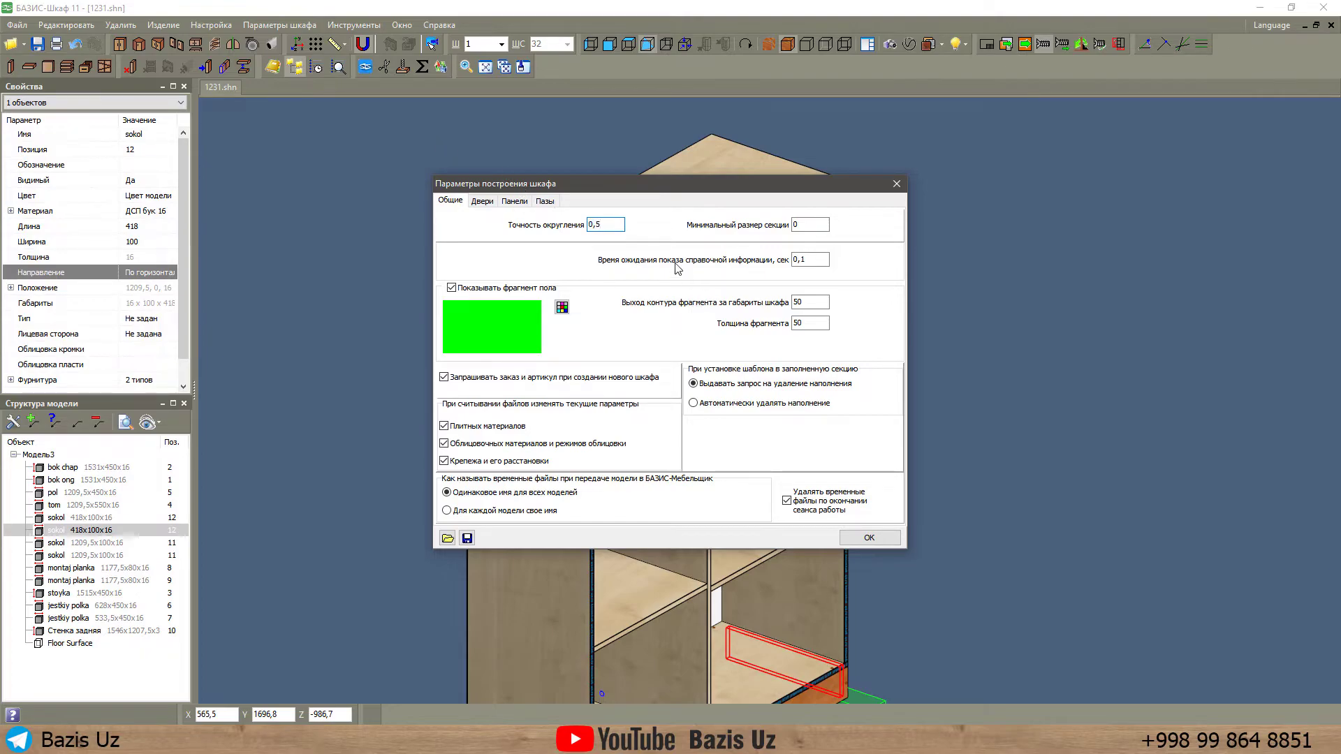
# Set the minimum section size (Минимальный размер секции) to 200 and apply the cabinet construction parameters.
pyautogui.doubleClick(811, 226)
pyautogui.moveTo(652, 177); pyautogui.dragTo(543, 99)
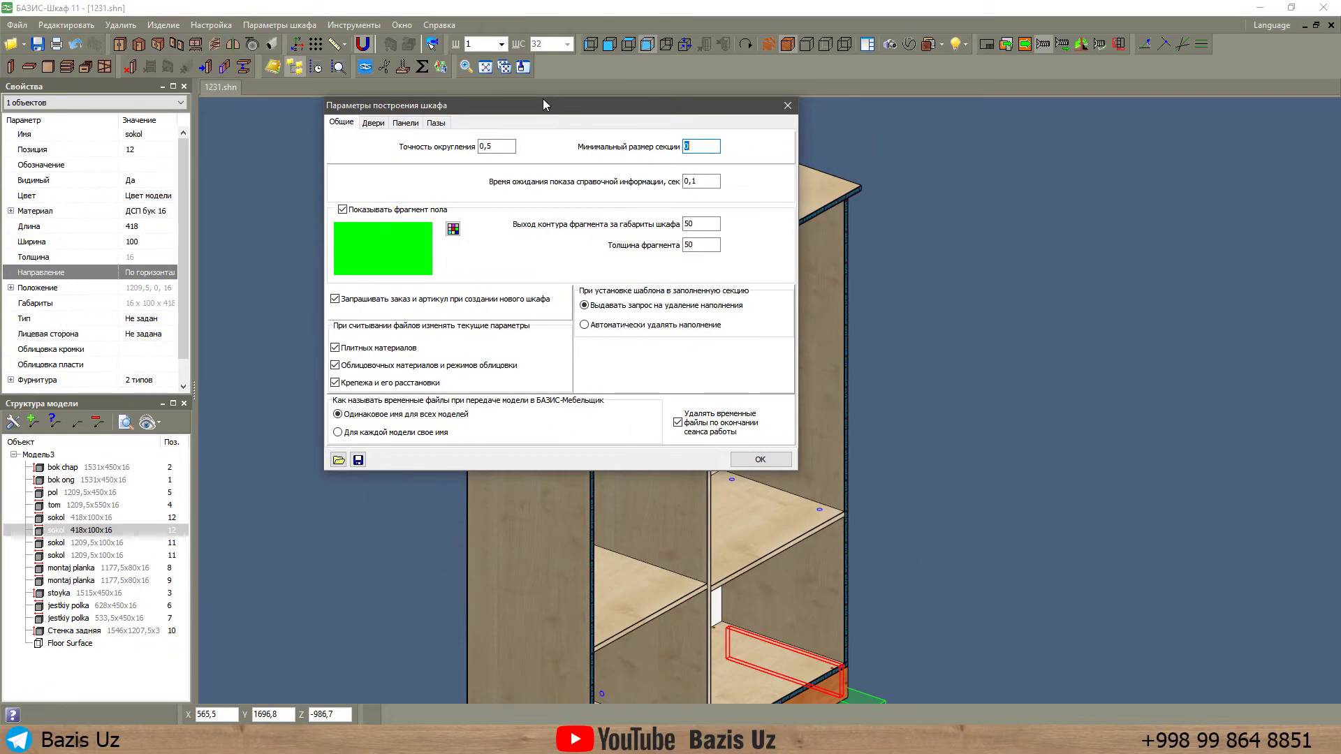
pyautogui.write('200')
pyautogui.click(760, 459)
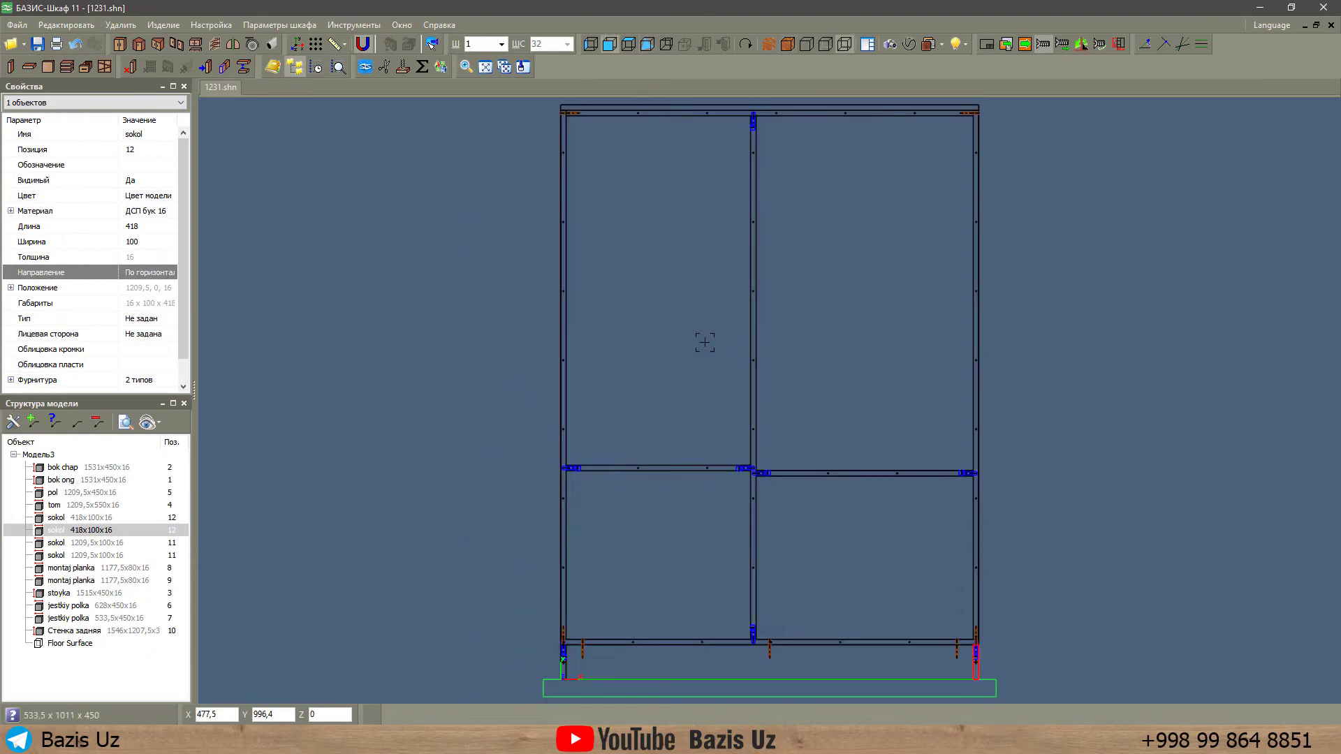
# Draw a parallel construction line 190 mm above the upper edge of the left section's shelf.
pyautogui.click(1201, 44)
pyautogui.click(631, 466)
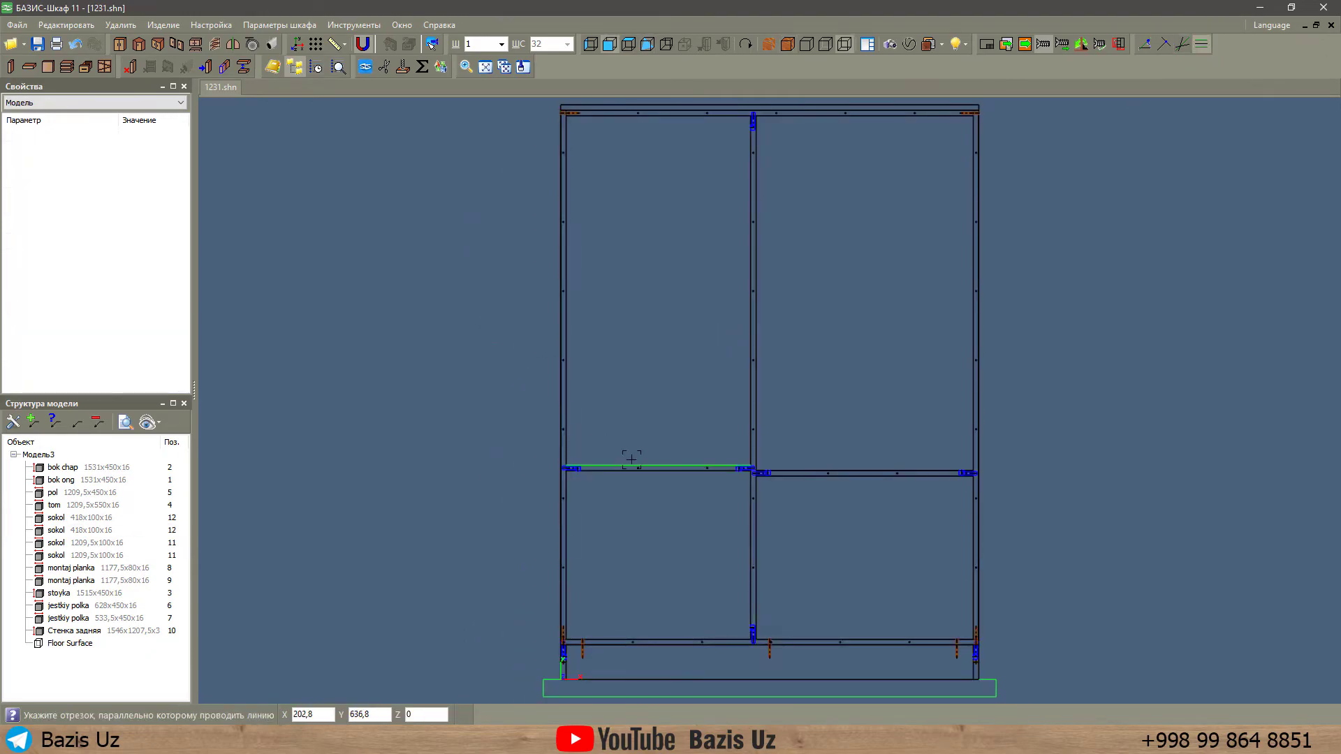
pyautogui.write('190')
pyautogui.press('Return')
pyautogui.rightClick(635, 413)
# Place a horizontal shelf in the upper-left section, trying to position it at the parallel construction line.
pyautogui.click(631, 305)
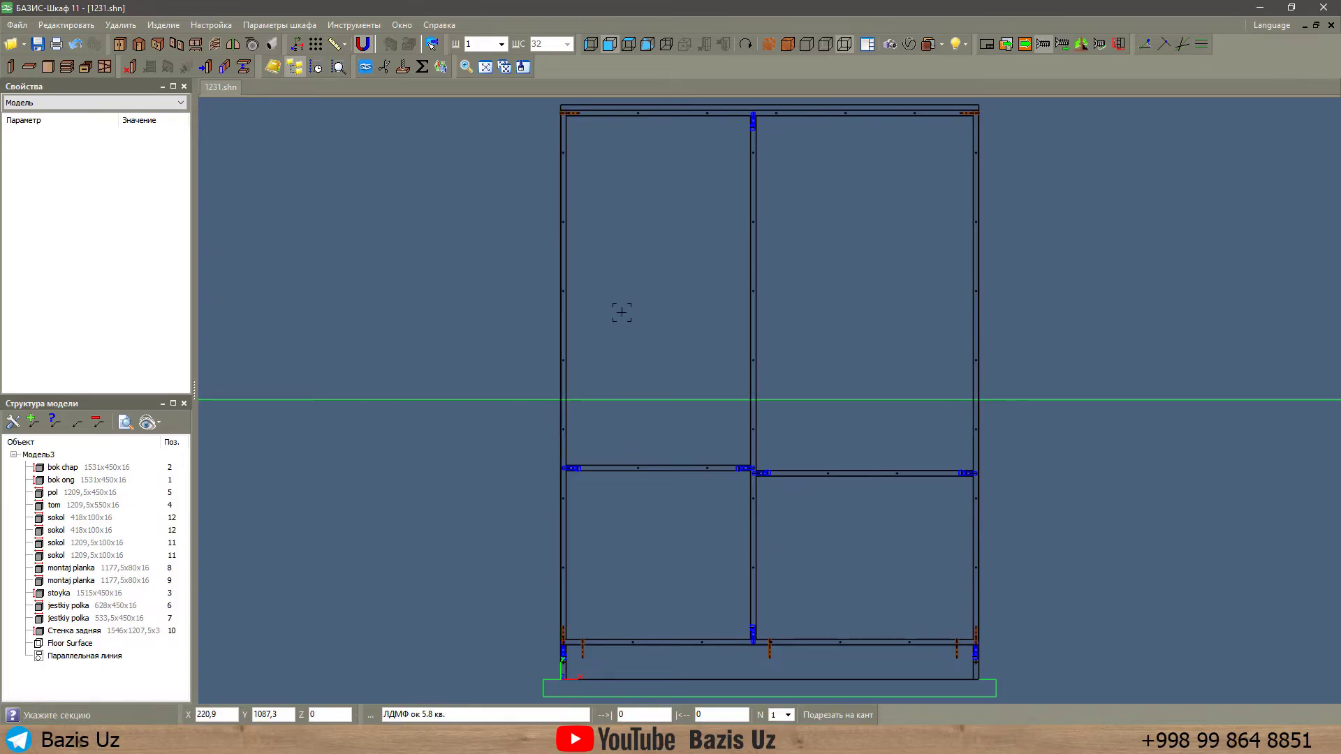
pyautogui.click(628, 309)
pyautogui.scroll(5, 576, 422)
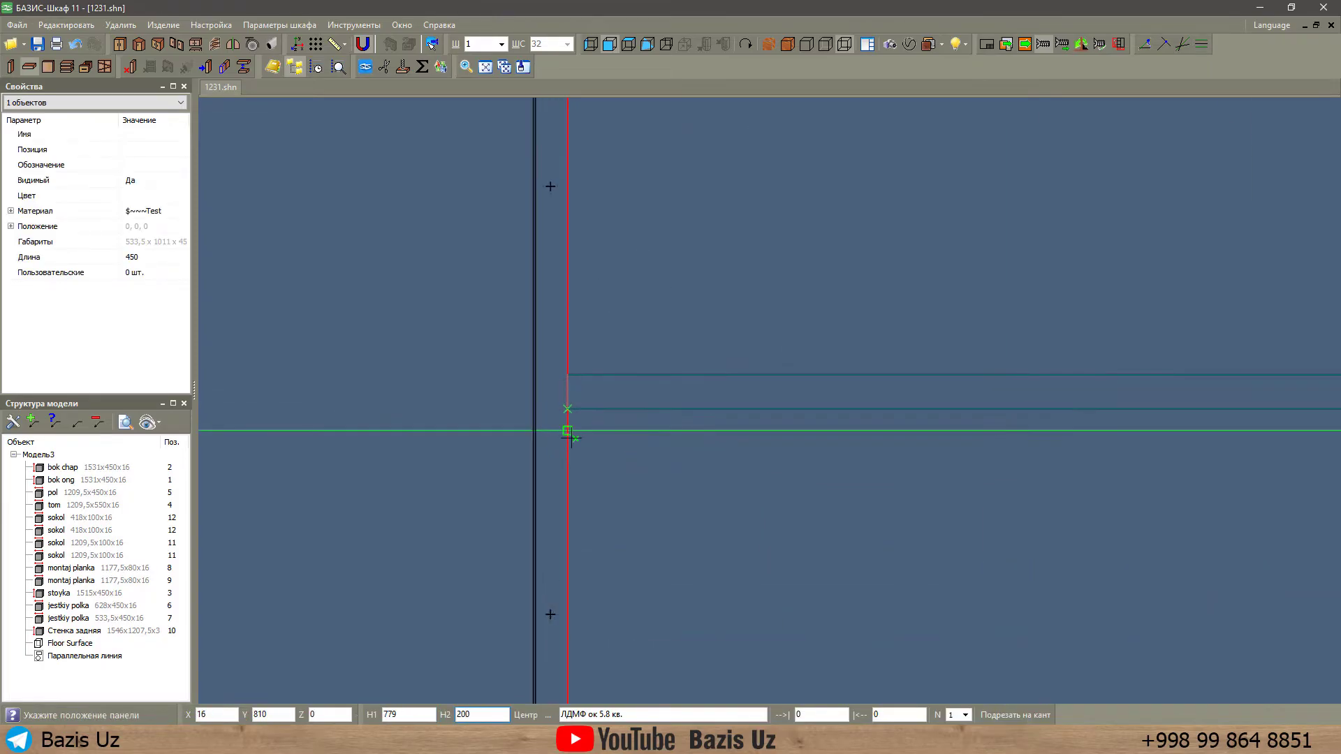